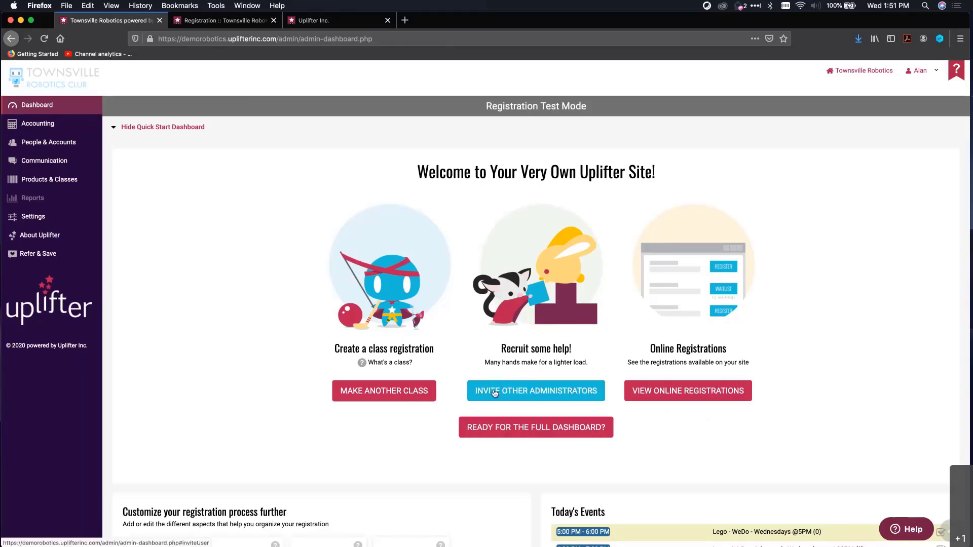
Open the form for inviting another administrator, review its fields and close it without sending an invitation
click(505, 392)
click(520, 393)
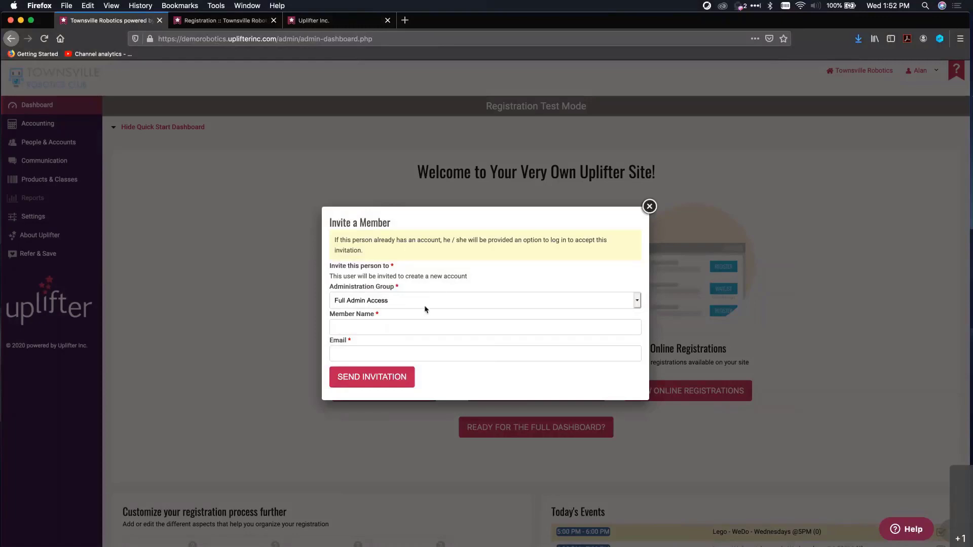
click(390, 325)
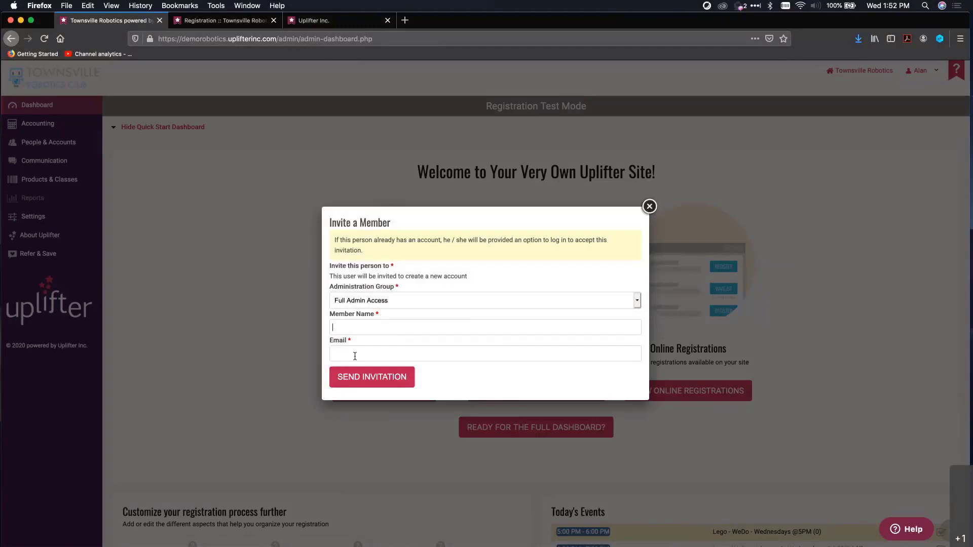
click(649, 207)
Open the first member's account from the member accounts list and assign it the Full Admin Access permission group
mouse_move(76, 142)
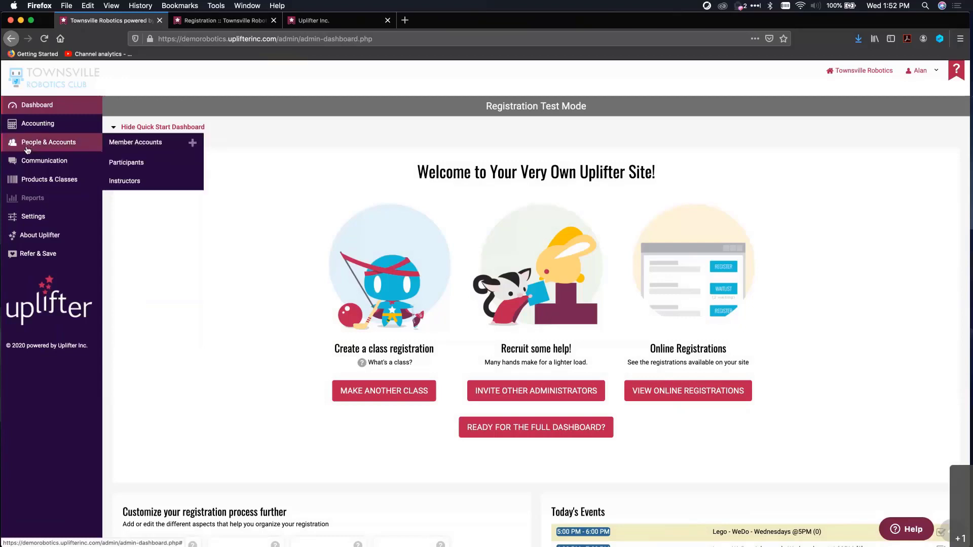
click(127, 144)
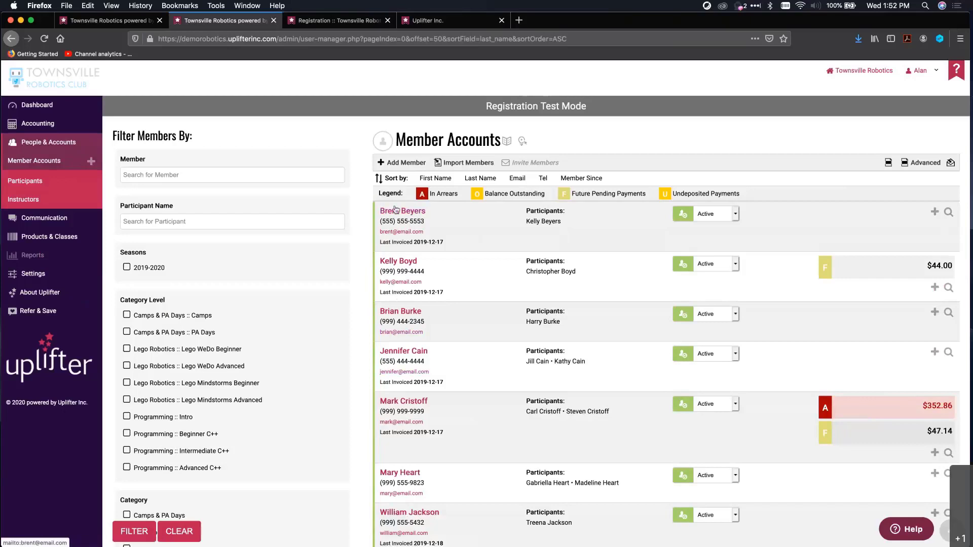
click(395, 213)
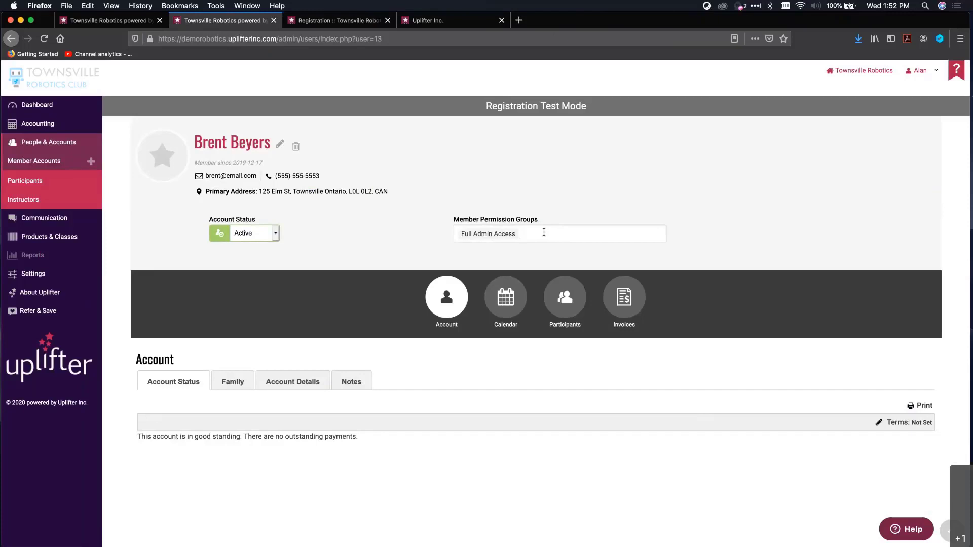
key(BackSpace)
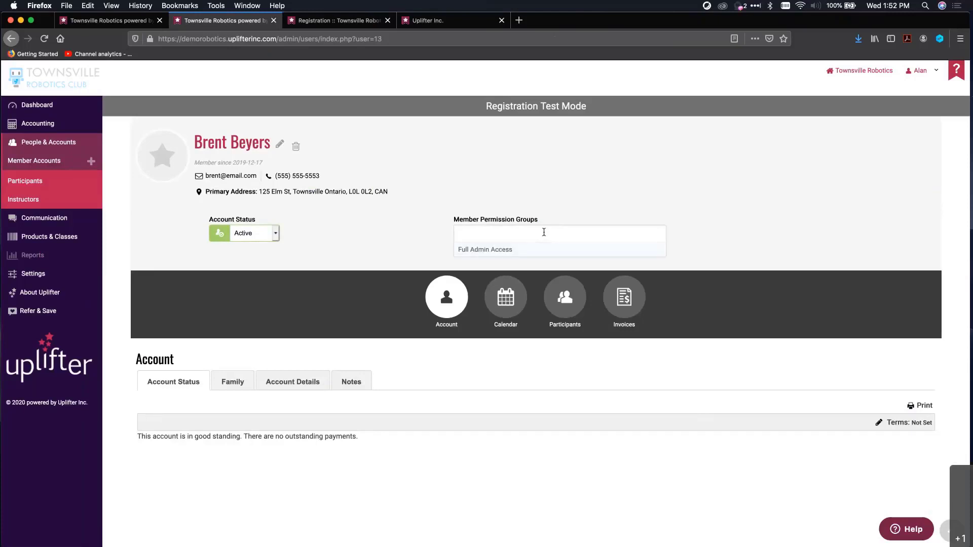
click(501, 251)
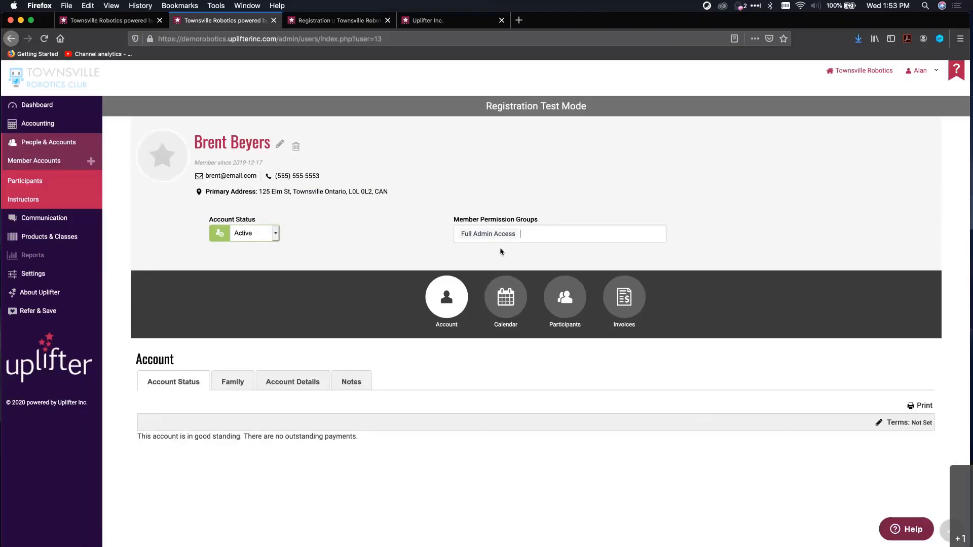
Open Global Settings in a new browser tab and examine the Look & Feel terminology replacement for "program"
click(99, 21)
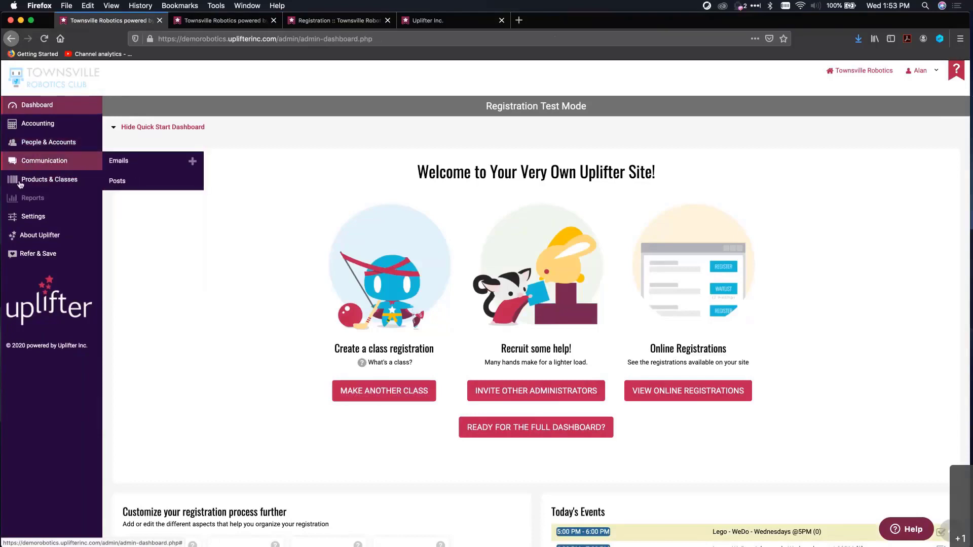
mouse_move(20, 183)
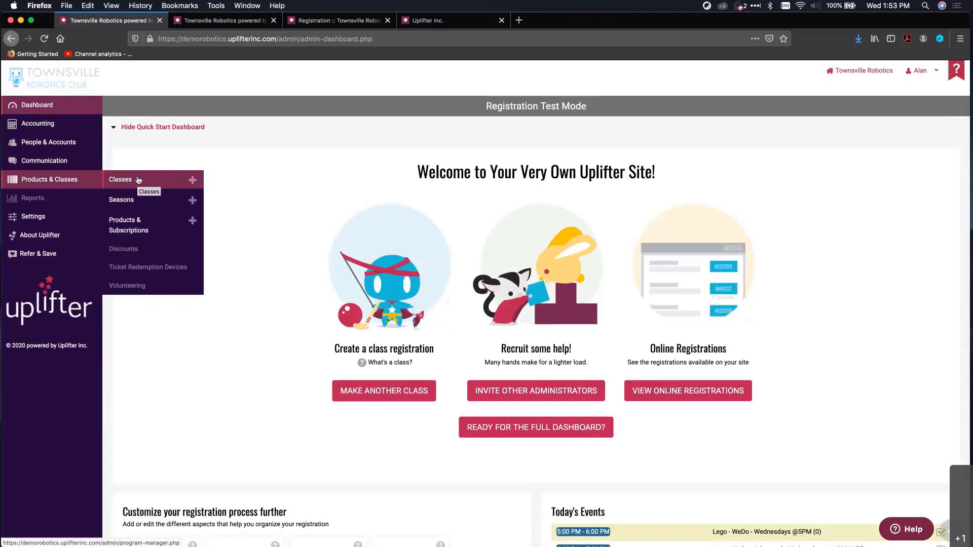
mouse_move(64, 222)
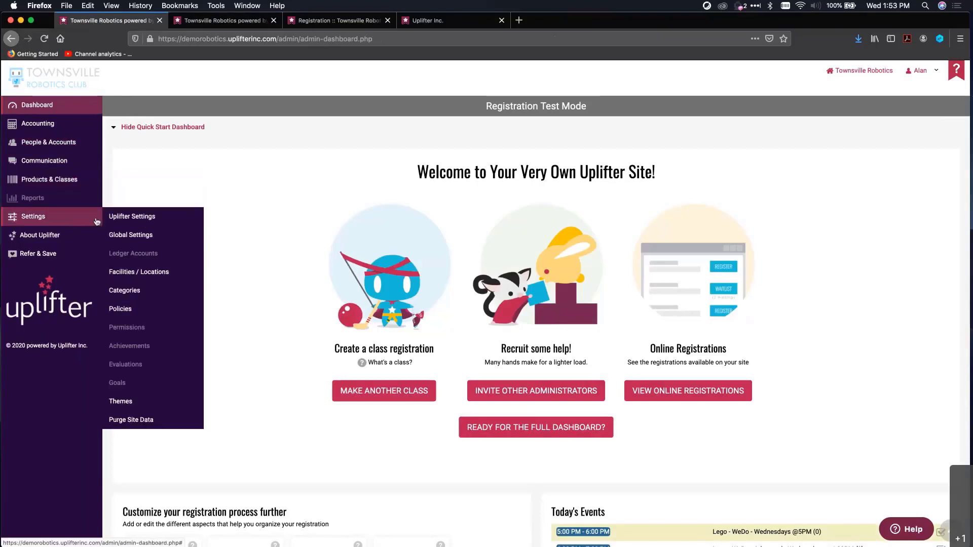
right_click(119, 242)
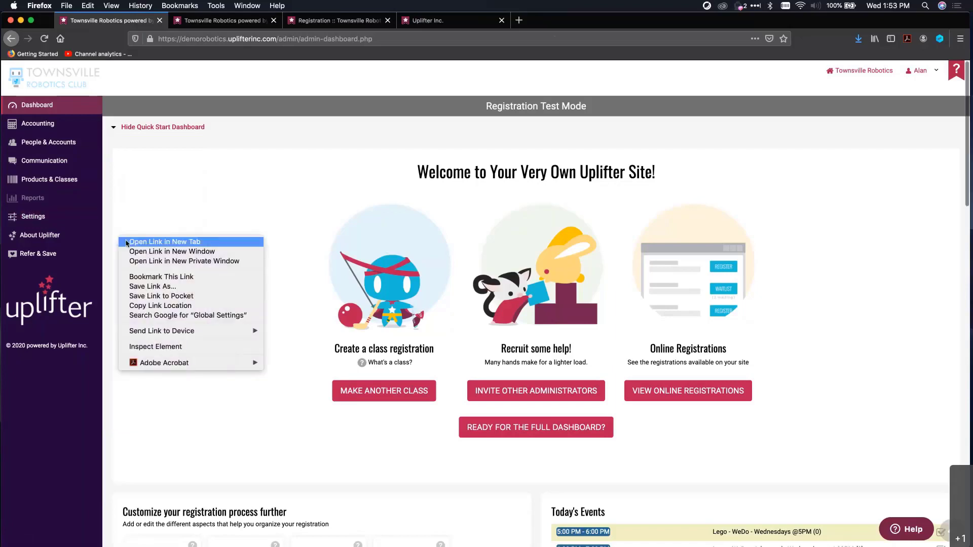
click(127, 242)
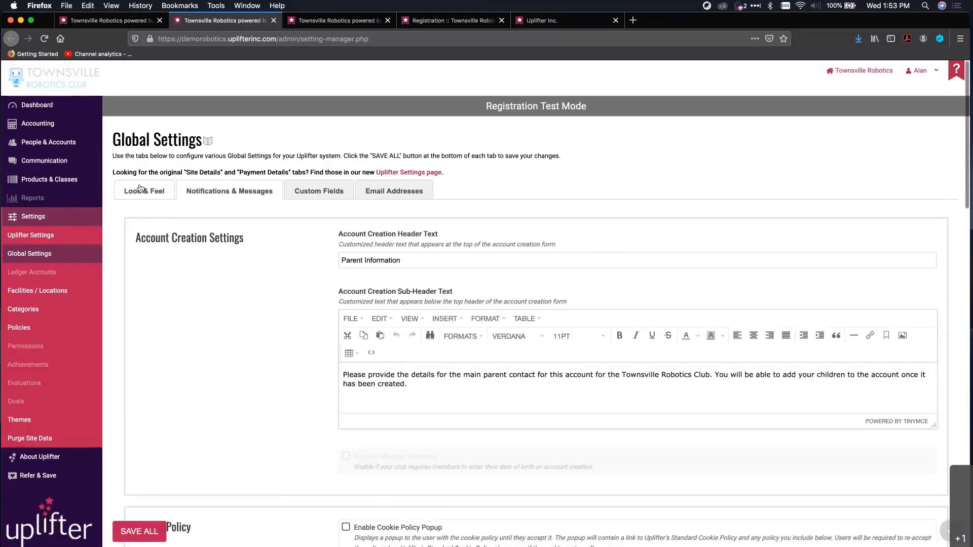
click(144, 191)
scroll(199, 327, down, 10)
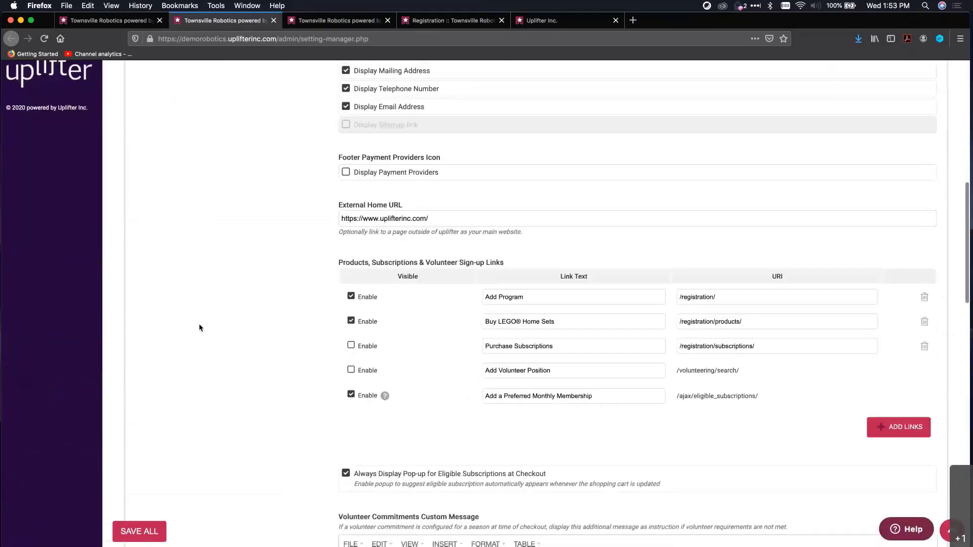
scroll(199, 327, down, 8)
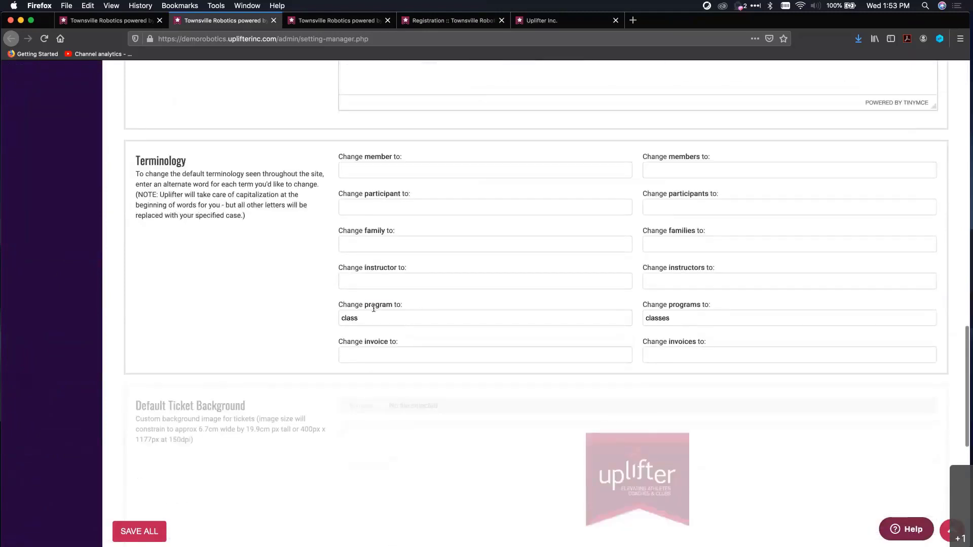
double_click(371, 305)
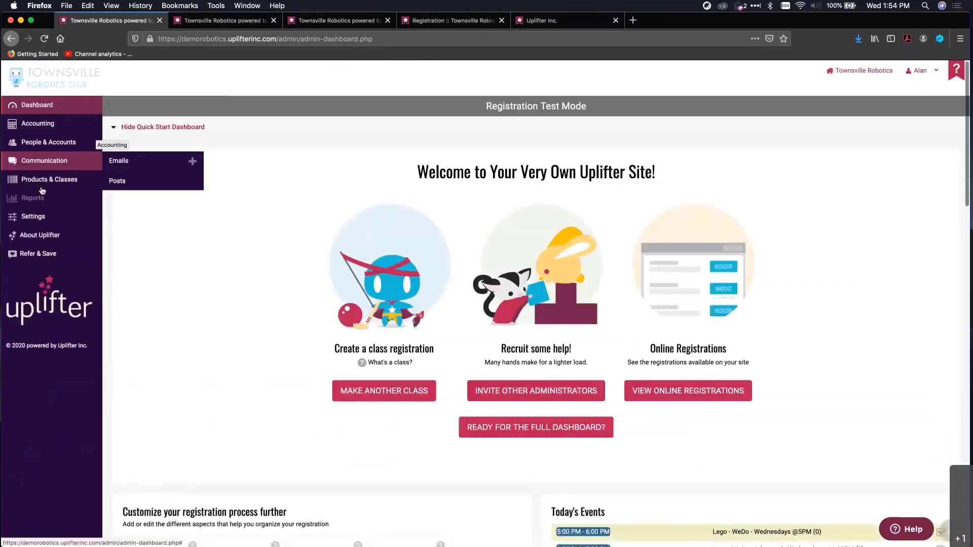
Start another class from the dashboard, name it "My First Class" and set its price to $300
mouse_move(46, 180)
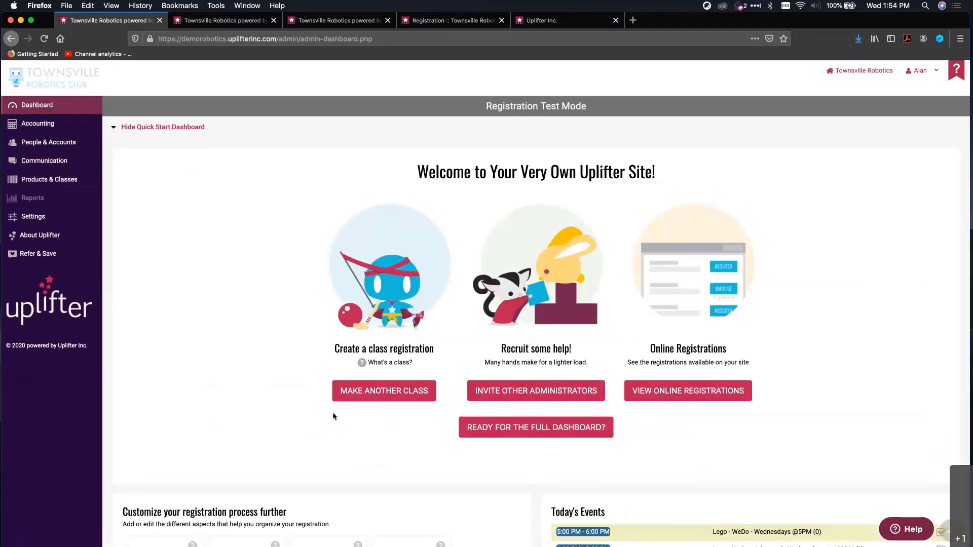
click(390, 397)
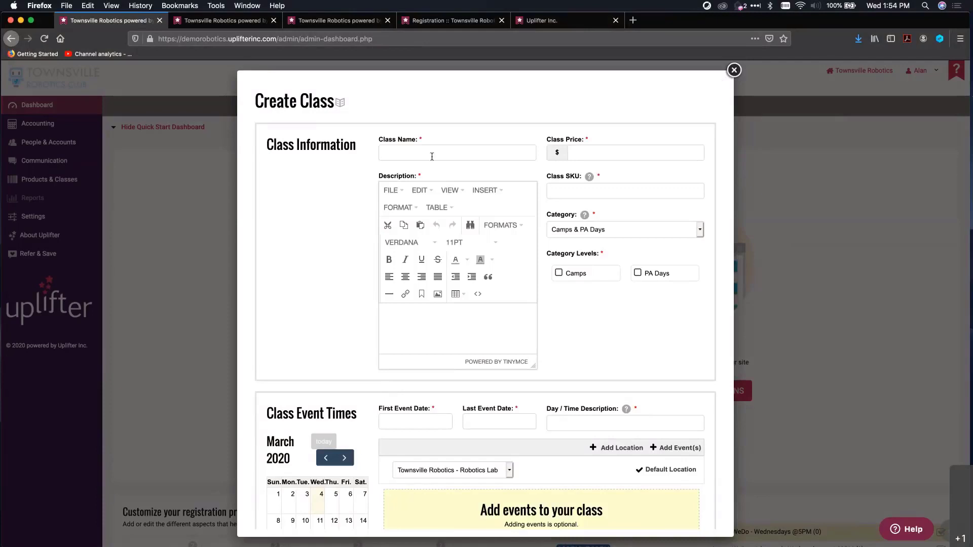
text(My First Class)
click(615, 150)
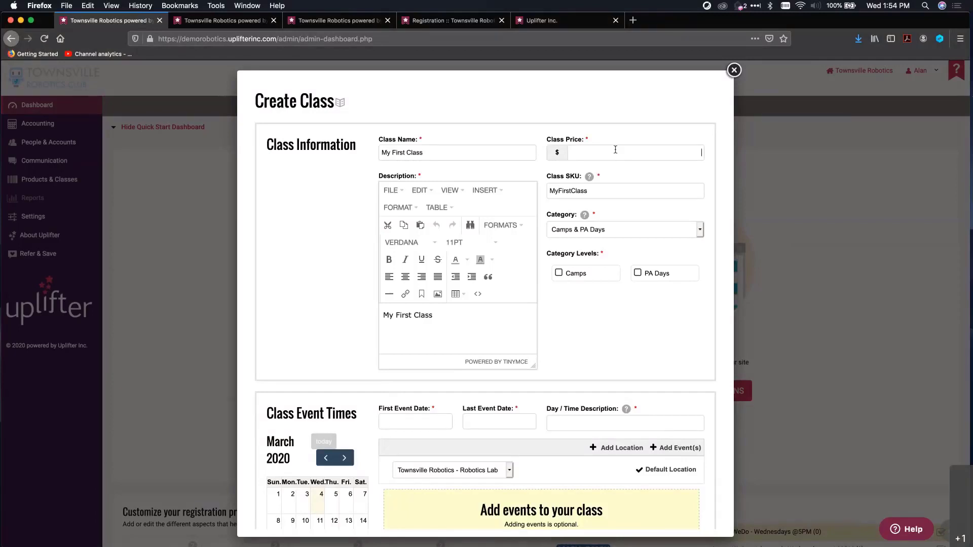
text(300)
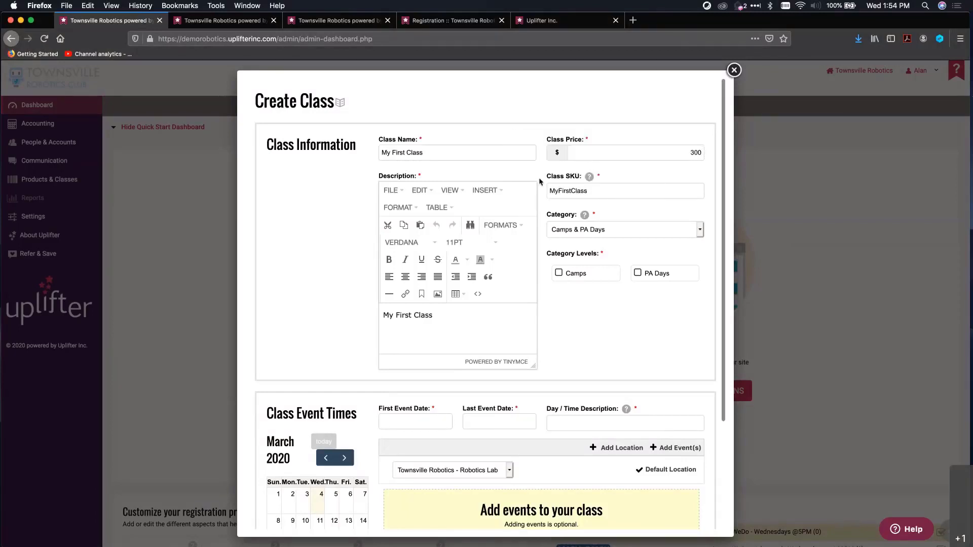
Assign the class to the Lego Robotics category with the Lego WeDo Beginner and Lego WeDo Advanced levels
mouse_move(588, 176)
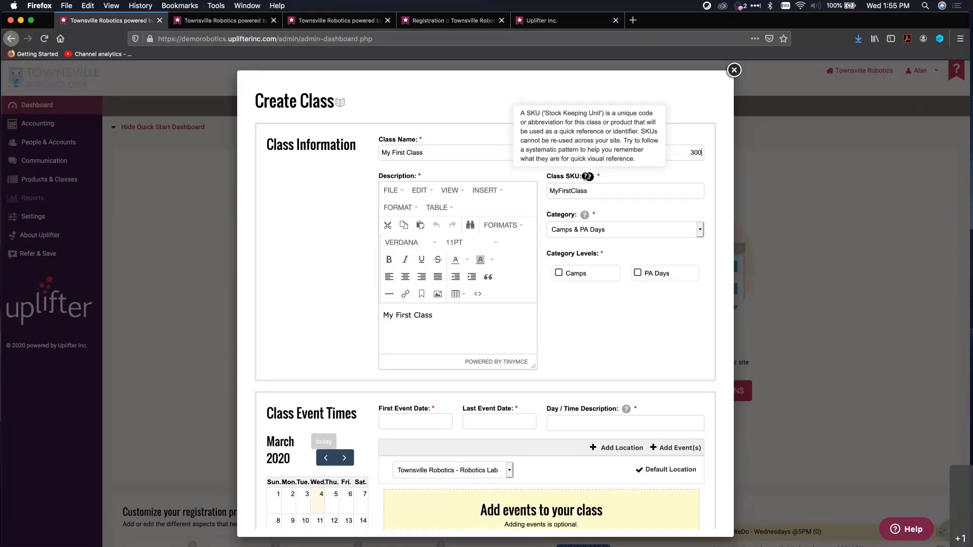
click(567, 232)
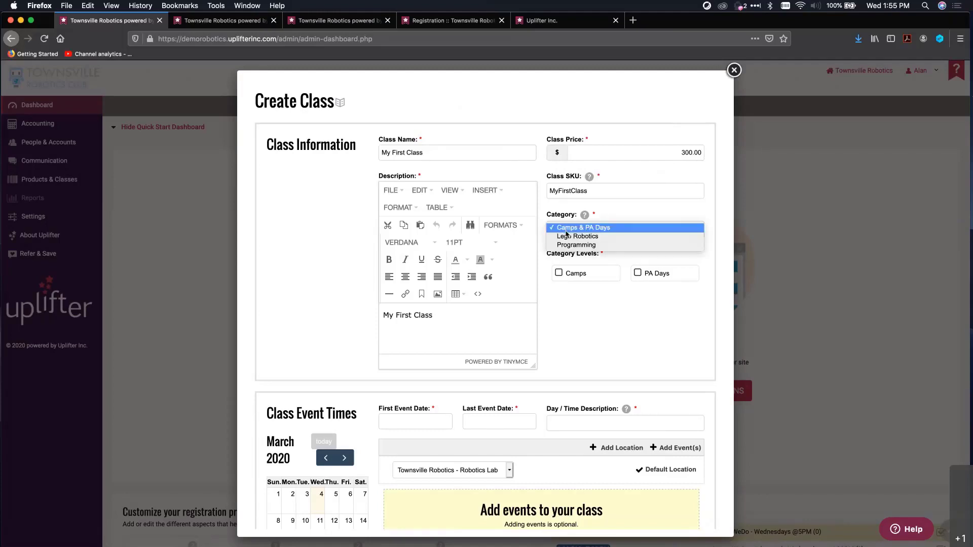
click(566, 235)
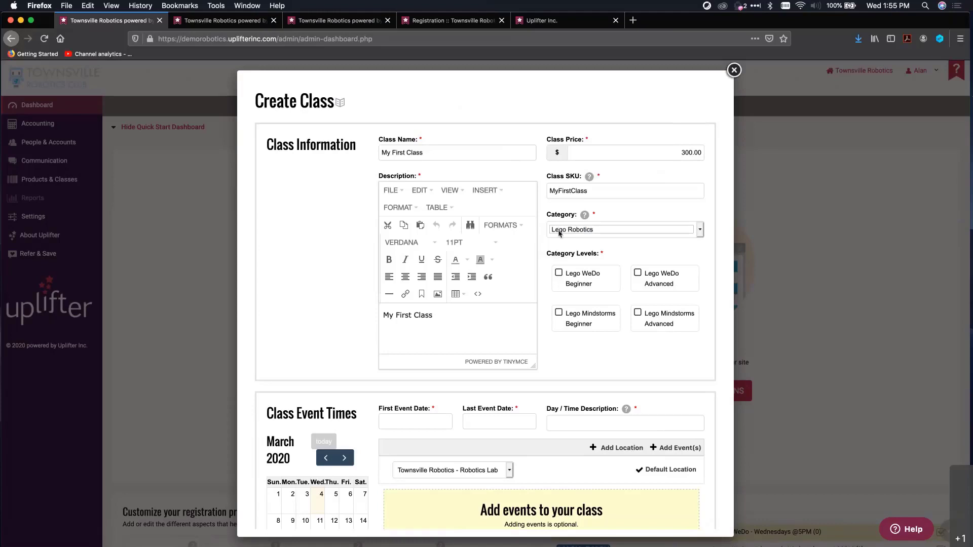
scroll(559, 238, down, 1)
click(558, 263)
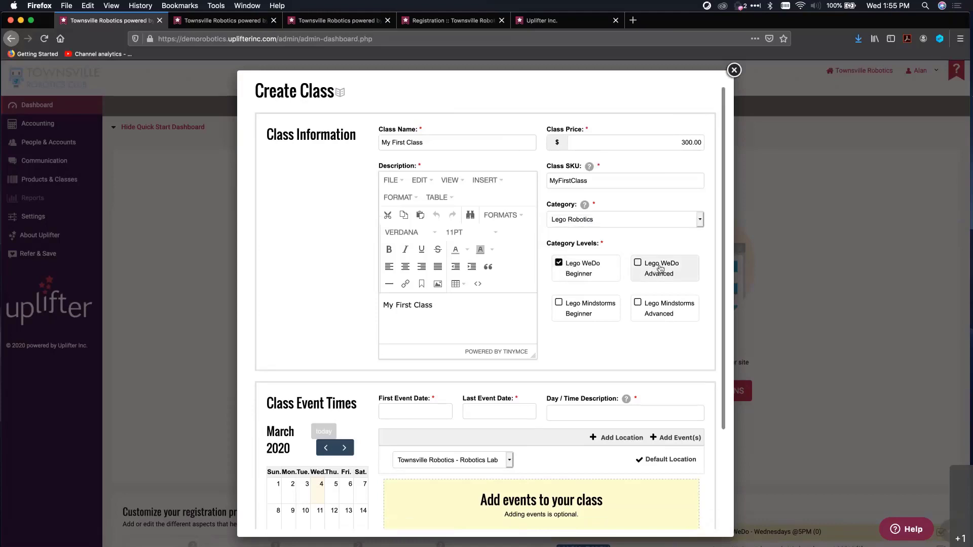
click(660, 269)
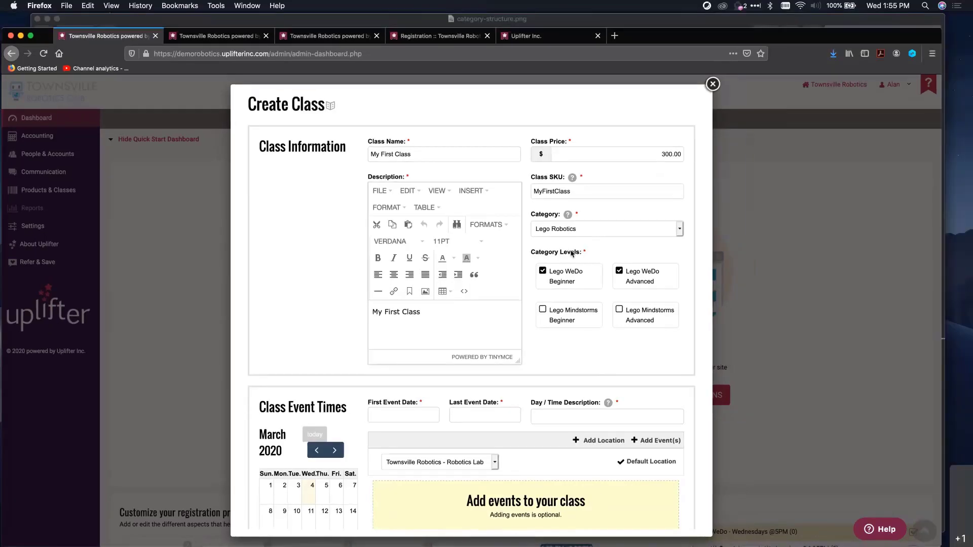
Switch to Preview to examine how categories, levels and programs relate in category-structure.png, and return to the class form in Firefox
key(ctrl+Up)
click(831, 72)
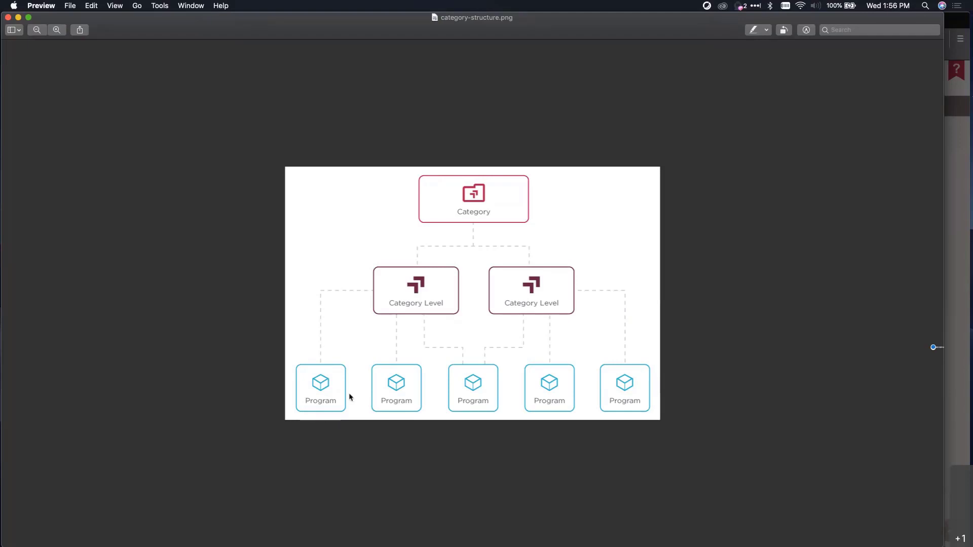
key(ctrl+super+f)
key(ctrl+Up)
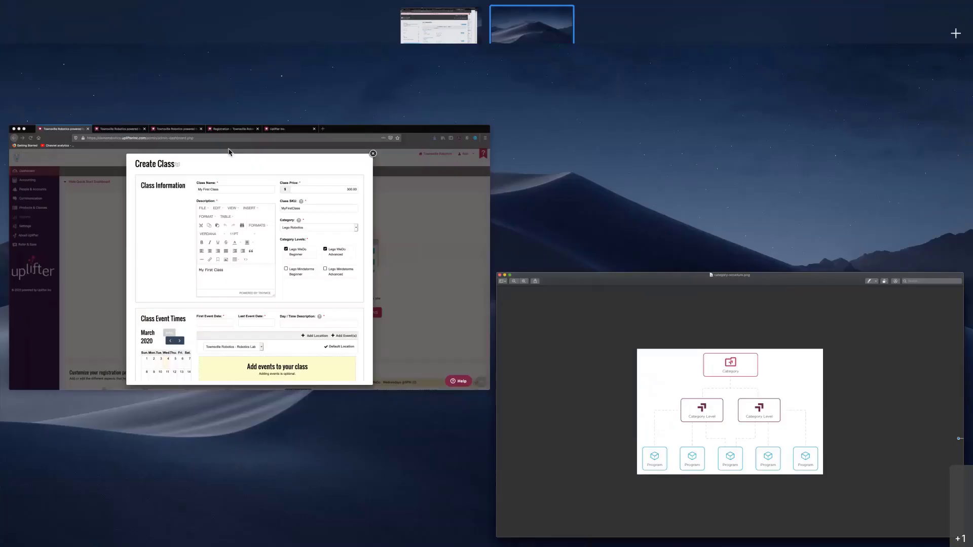
click(265, 254)
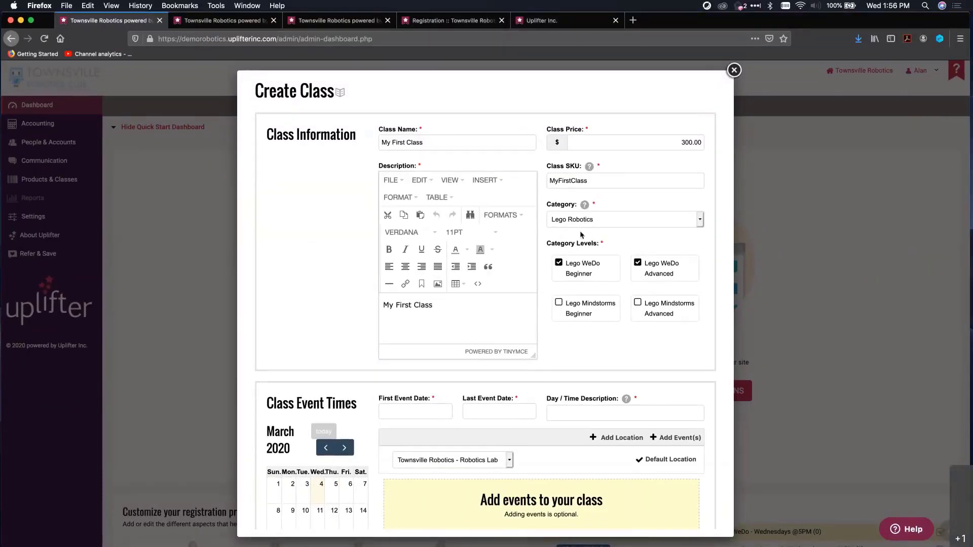
Set the class's first event date to 2020-03-01 and its last event date to 2020-05-31
scroll(478, 333, down, 4)
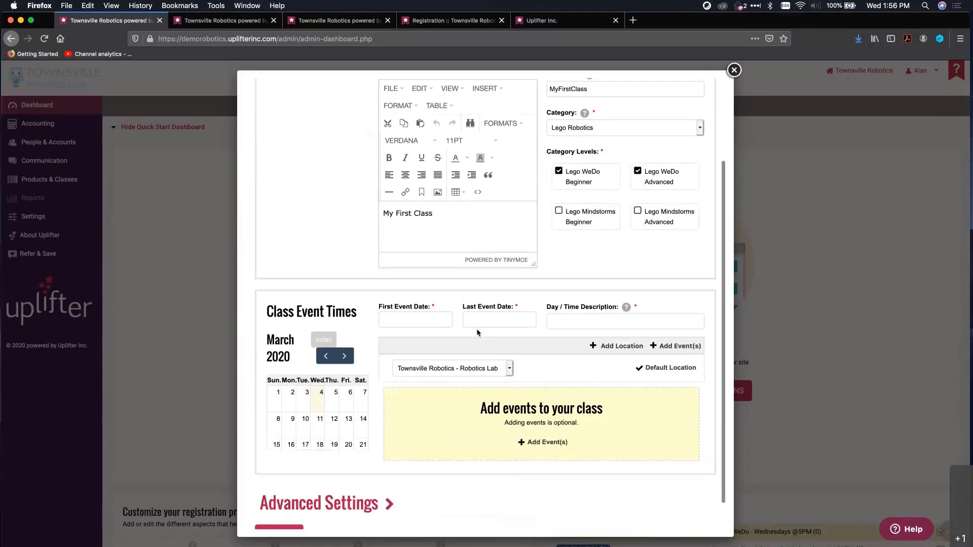
click(413, 320)
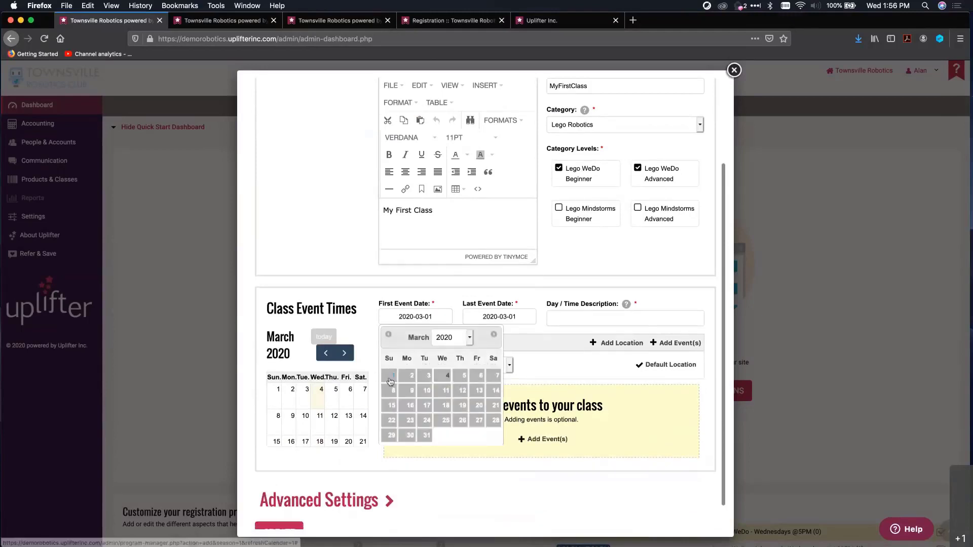
click(390, 377)
click(499, 318)
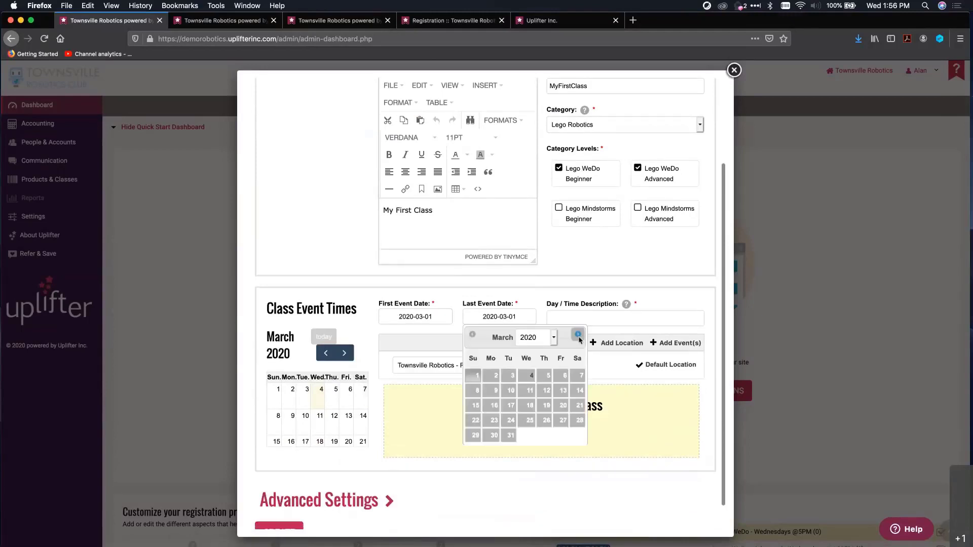
click(578, 335)
click(578, 335)
click(474, 450)
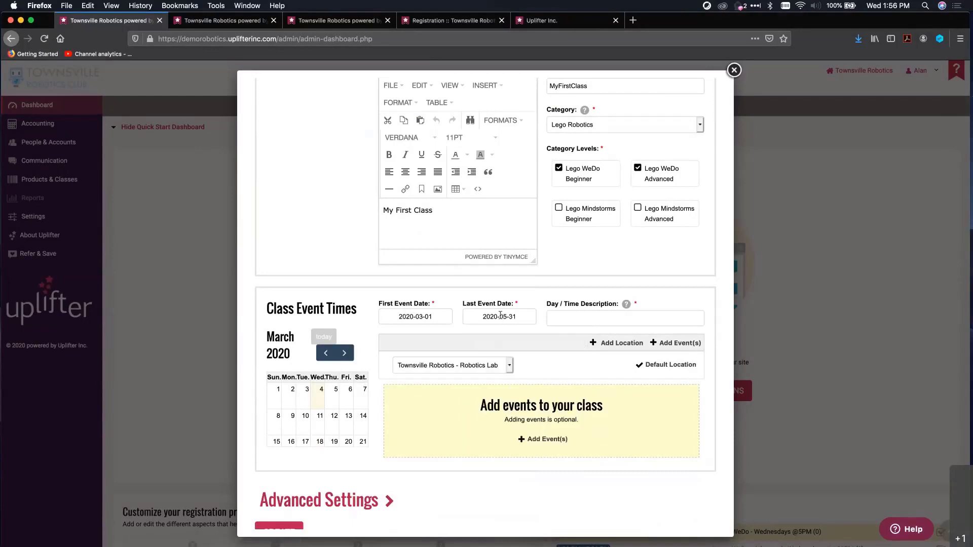
Enter "Friday 3:00 PM" as the day and time description of the class
click(586, 318)
text(Friday)
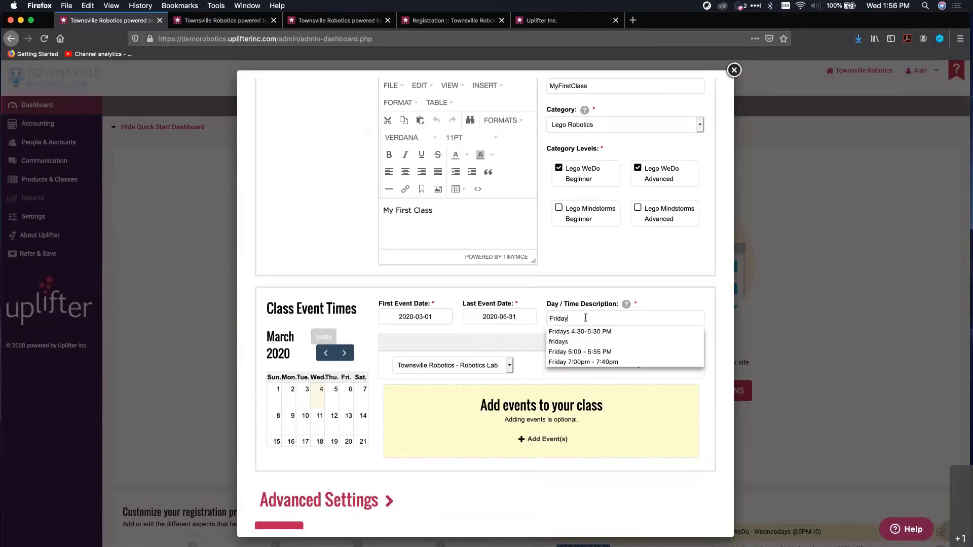
text( 3:00 PM)
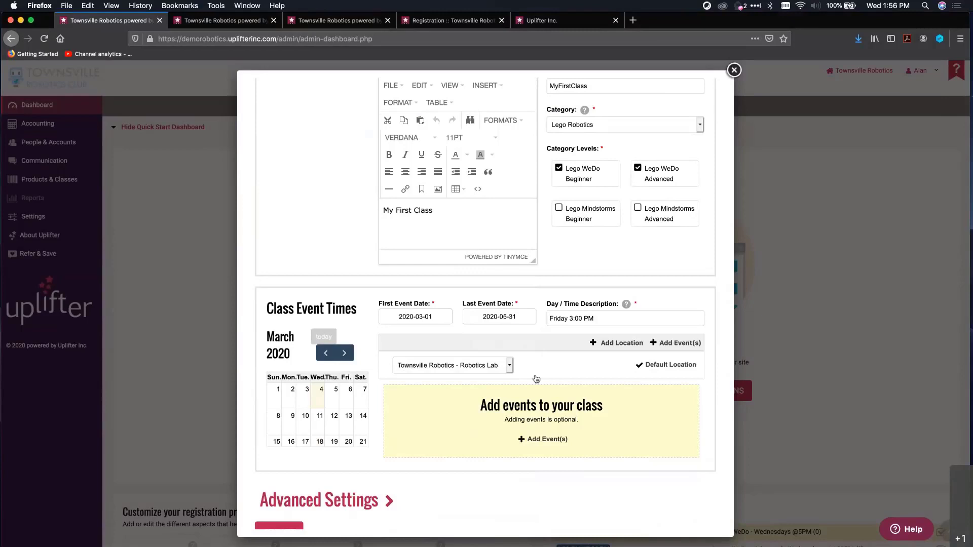
Start adding class events at Townsville Robotics - Robotics Lab that repeat weekly every Friday
scroll(536, 379, down, 2)
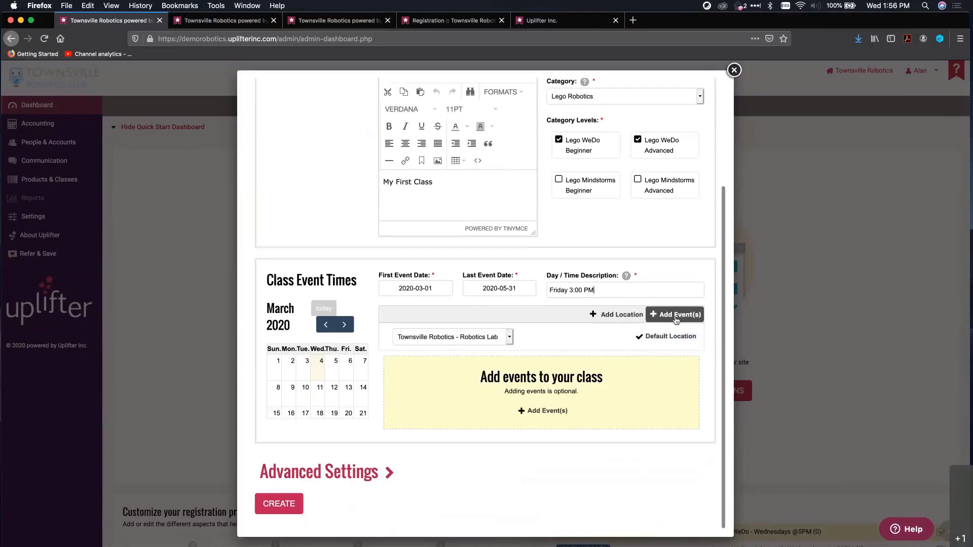
click(553, 415)
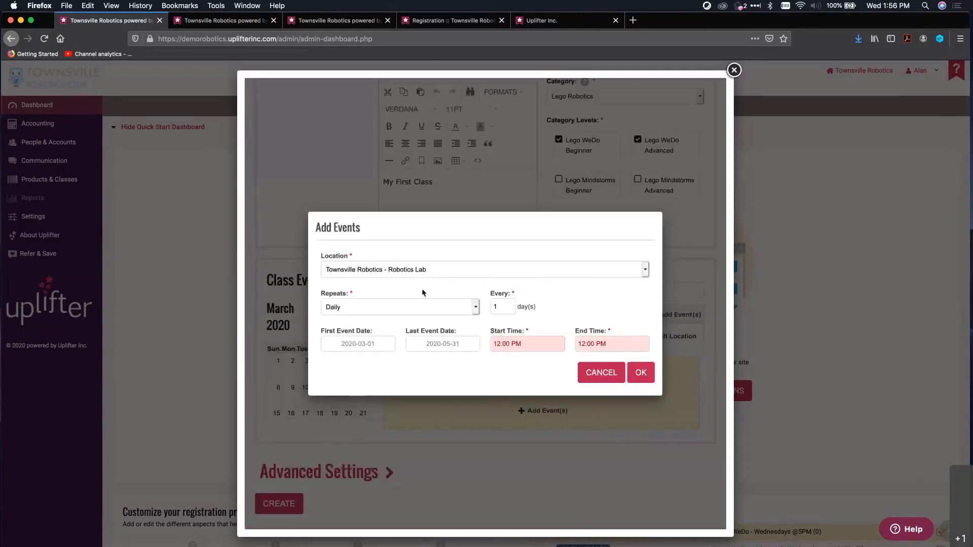
click(408, 272)
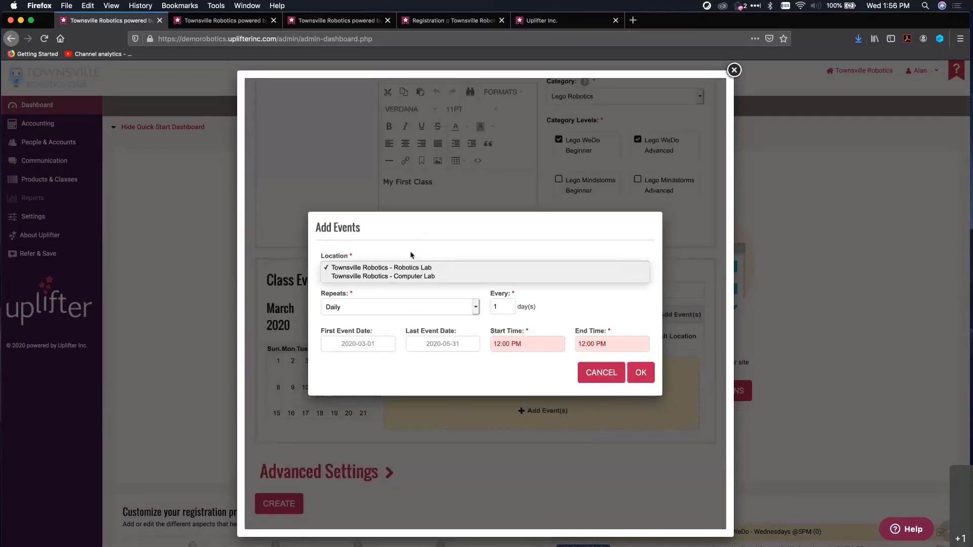
click(387, 269)
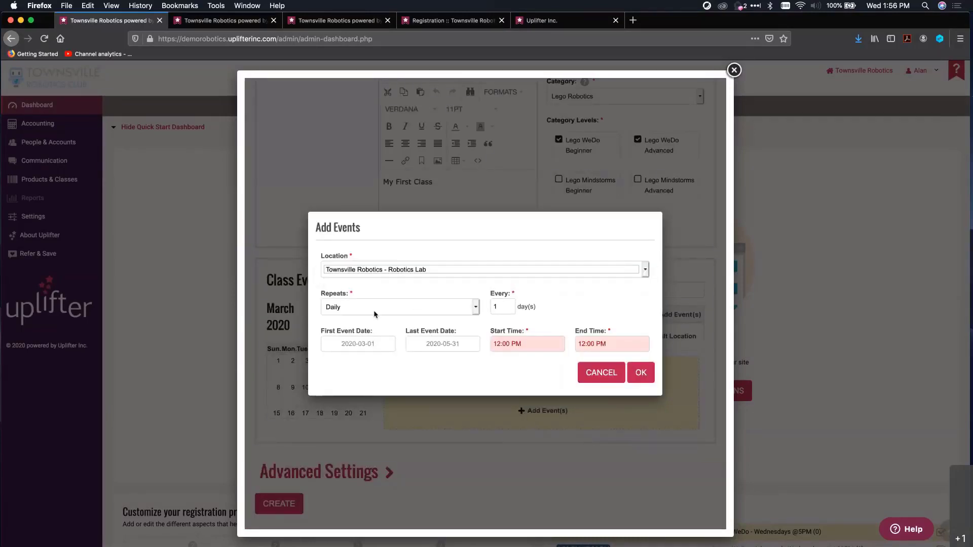
click(376, 309)
click(372, 316)
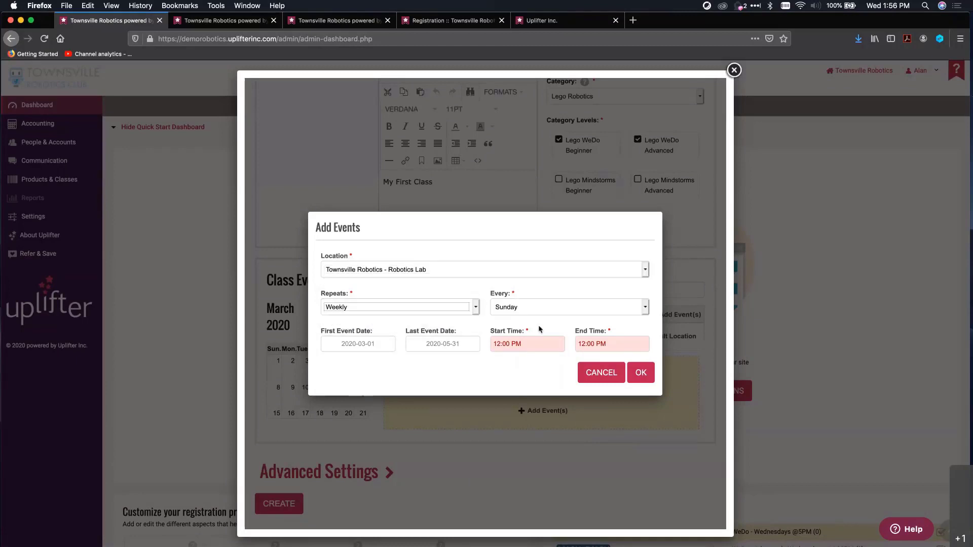
click(532, 308)
click(532, 293)
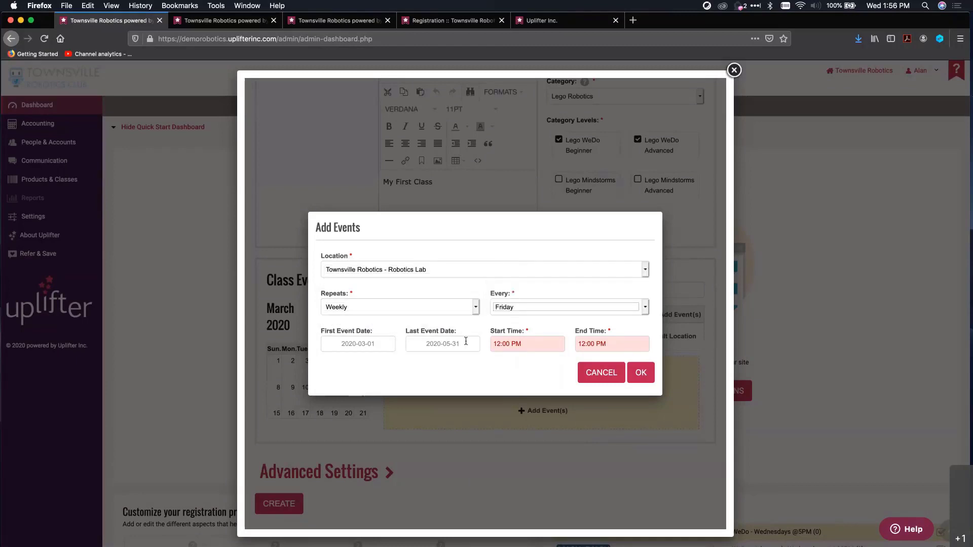
Set the events' start time to 3:00 PM and their end time to 4:00 PM
click(540, 340)
scroll(512, 403, down, 3)
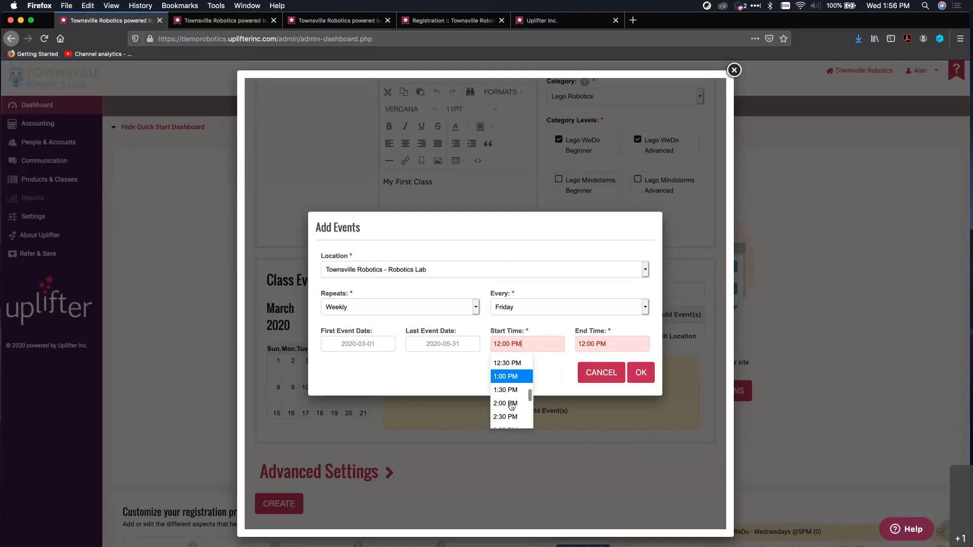
click(510, 413)
click(604, 343)
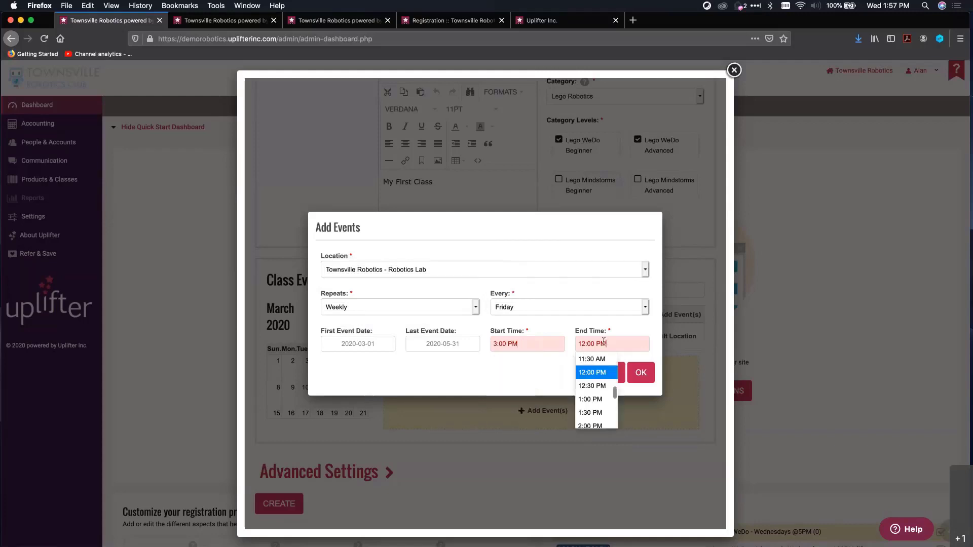
scroll(593, 401, down, 5)
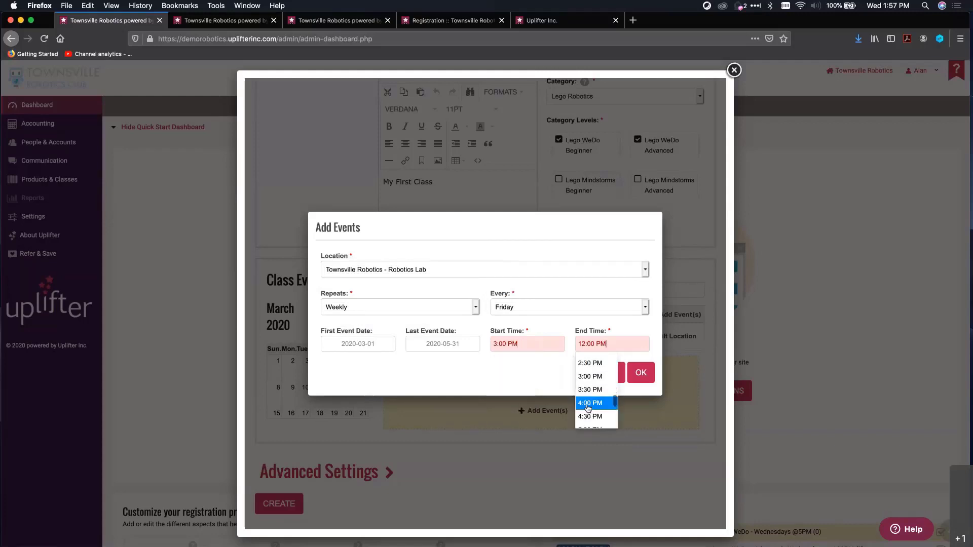
click(591, 402)
Change the events' end time to 4:45 PM and add the weekly events to the class
click(590, 344)
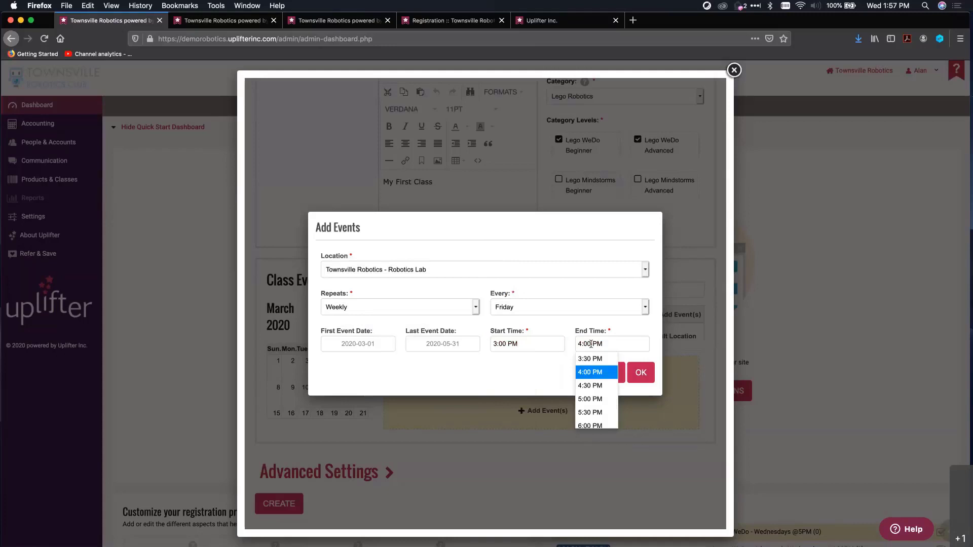
key(BackSpace)
key(BackSpace)
text(45)
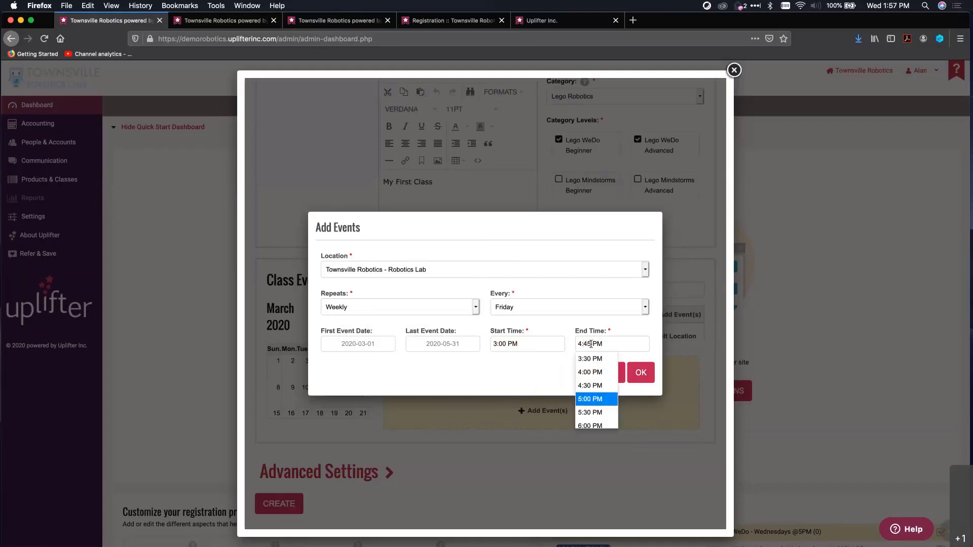
key(Tab)
key(Tab)
key(Tab)
key(Tab)
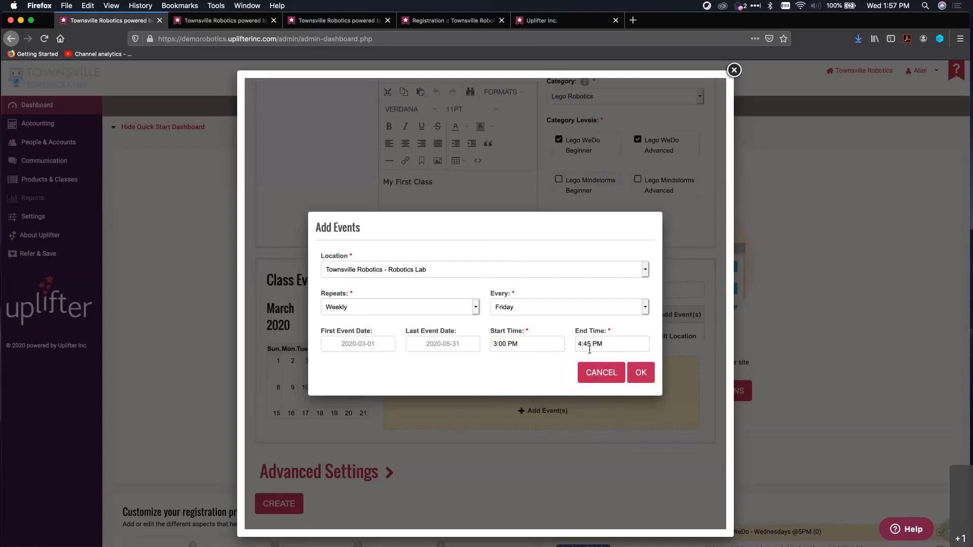
click(641, 372)
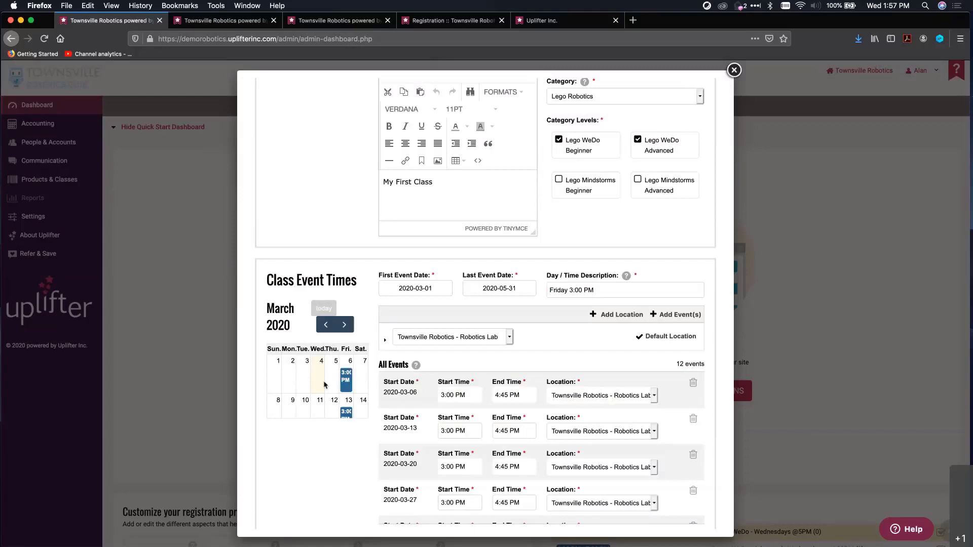
Examine the generated Friday events in the class calendar and in the list of all events, including the holiday conflict
scroll(326, 383, down, 2)
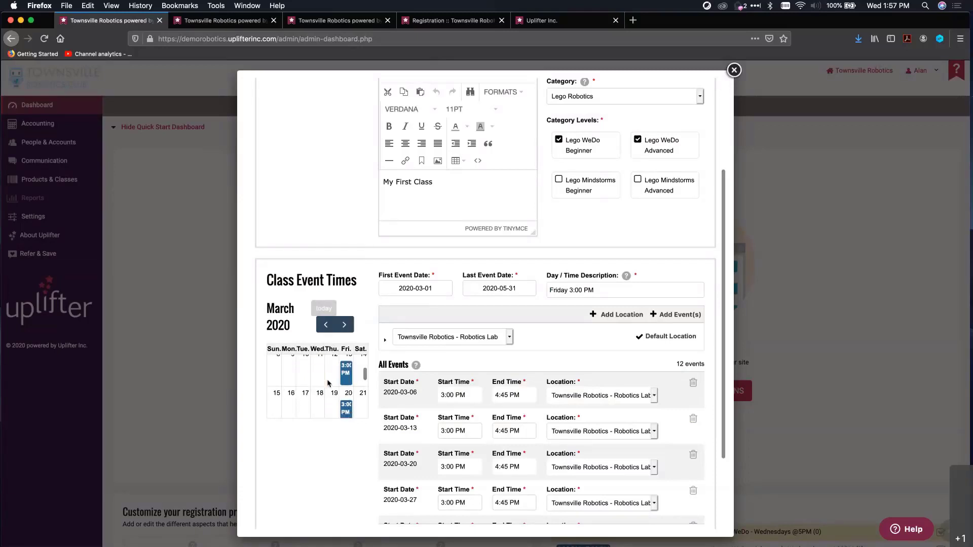
scroll(327, 383, down, 1)
scroll(327, 384, down, 1)
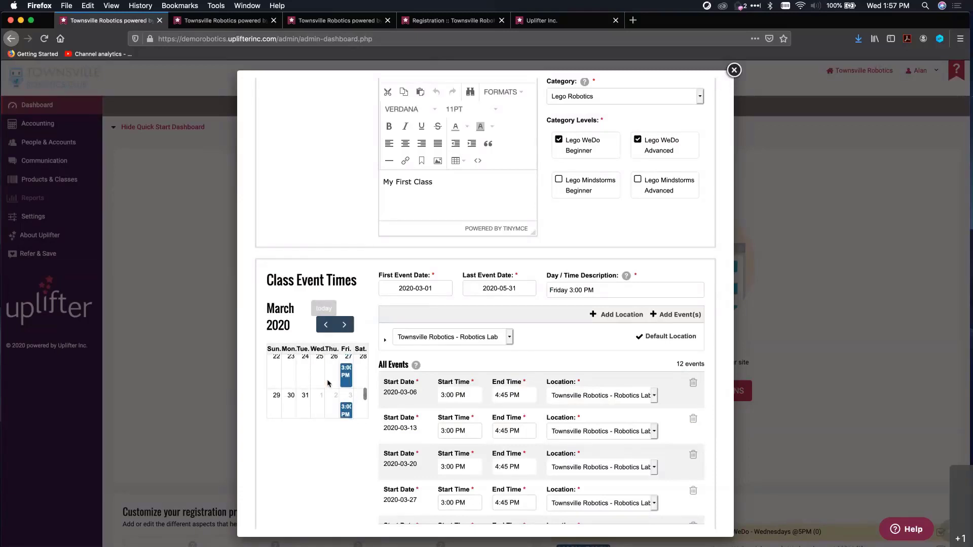
scroll(328, 383, down, 2)
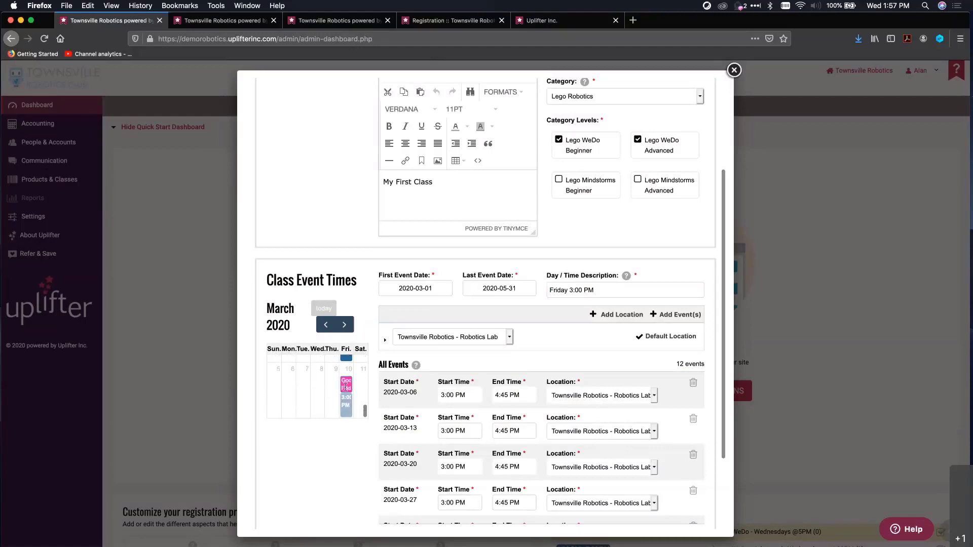
scroll(345, 388, down, 1)
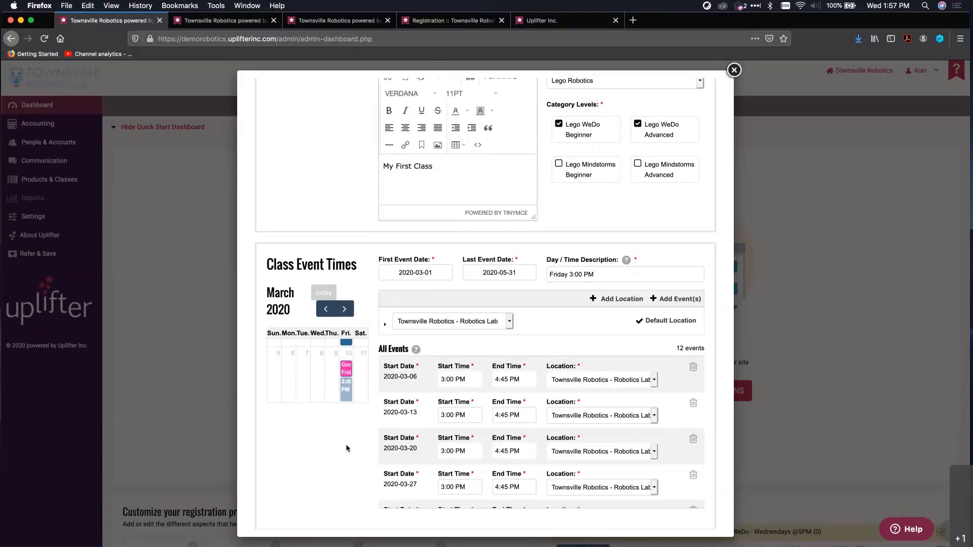
scroll(508, 422, down, 5)
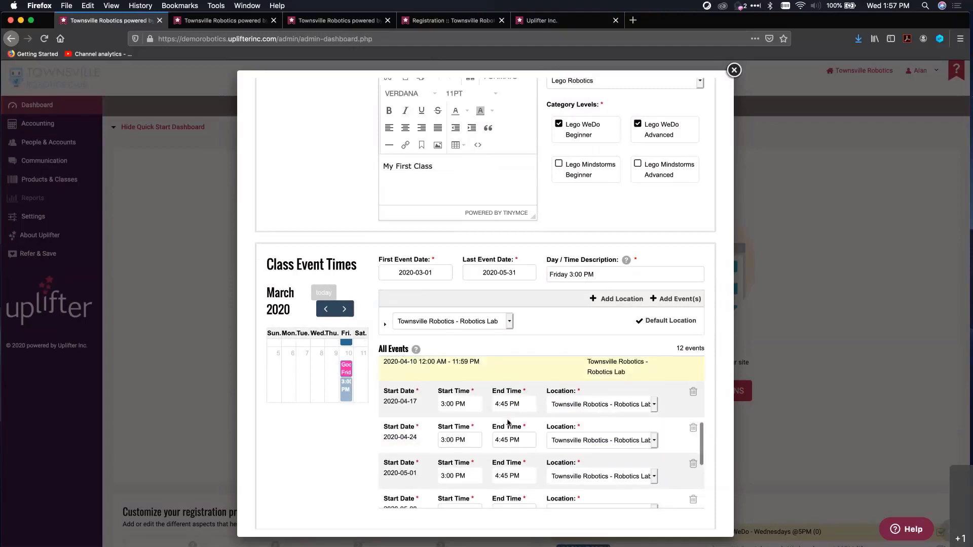
scroll(507, 422, down, 4)
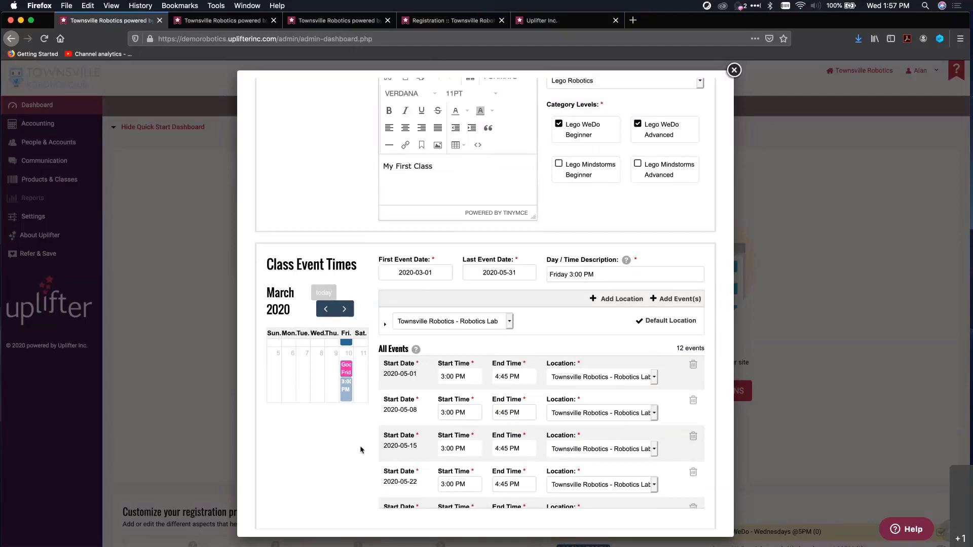
Expand the class's advanced settings and bring the registration details into view
scroll(340, 445, down, 3)
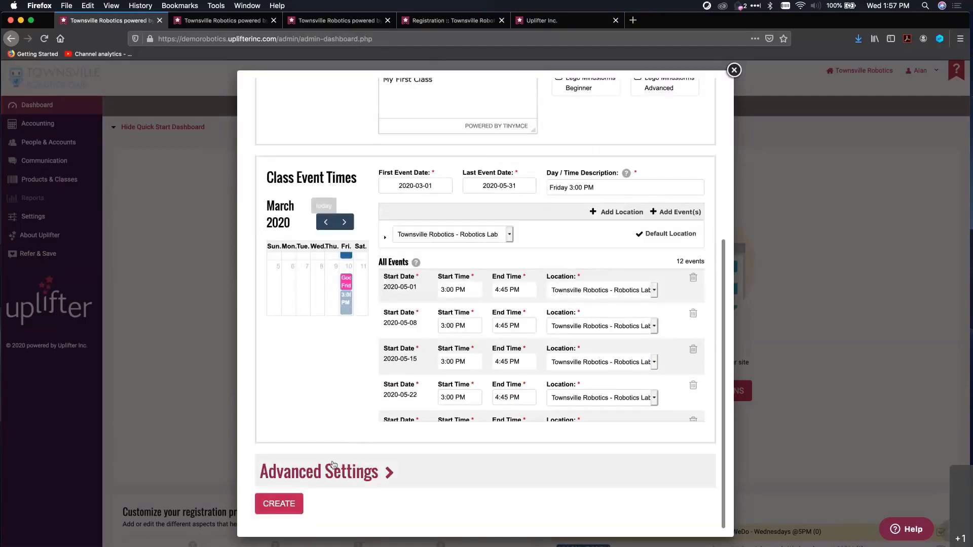
click(325, 487)
scroll(334, 443, down, 1)
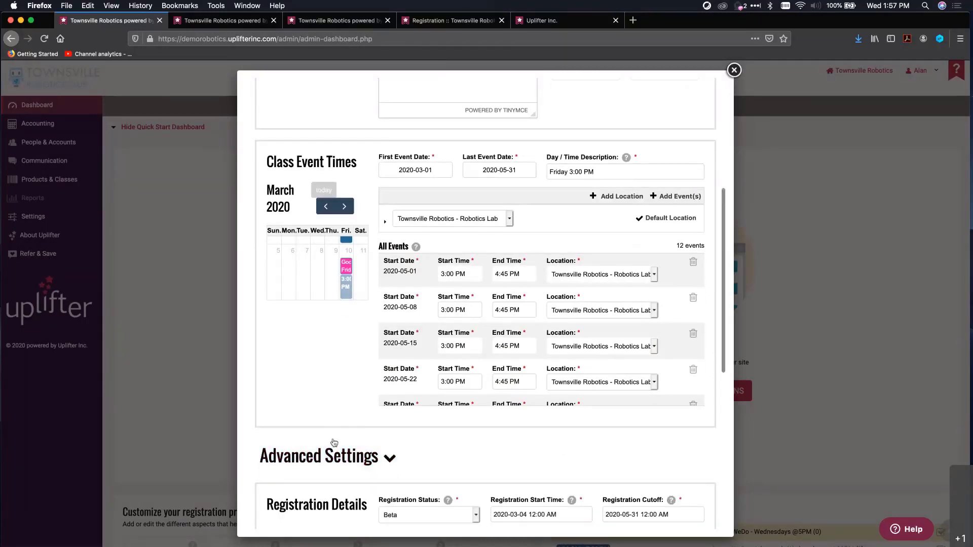
scroll(333, 443, down, 3)
scroll(333, 439, down, 7)
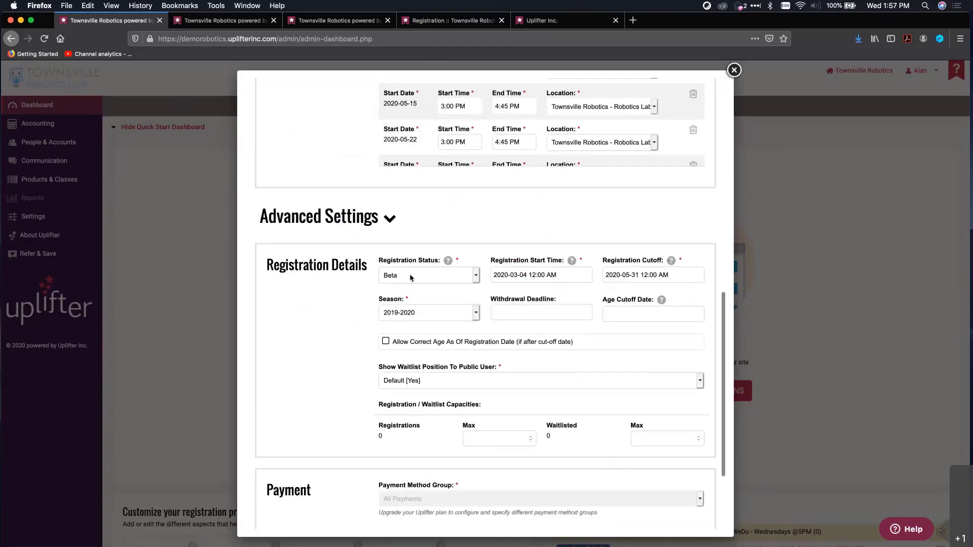
Examine the available registration status options and the date pickers for the registration start time and cutoff
click(411, 279)
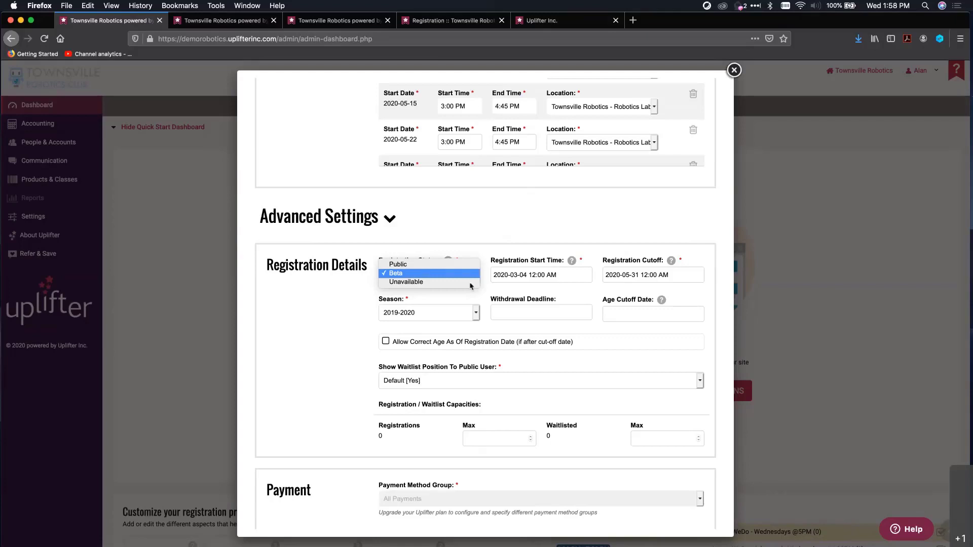
click(561, 275)
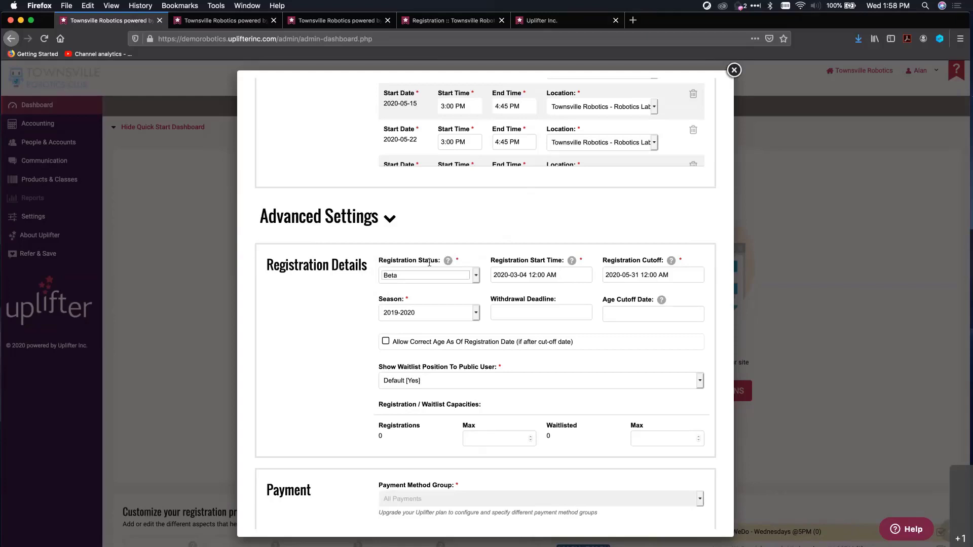
click(414, 276)
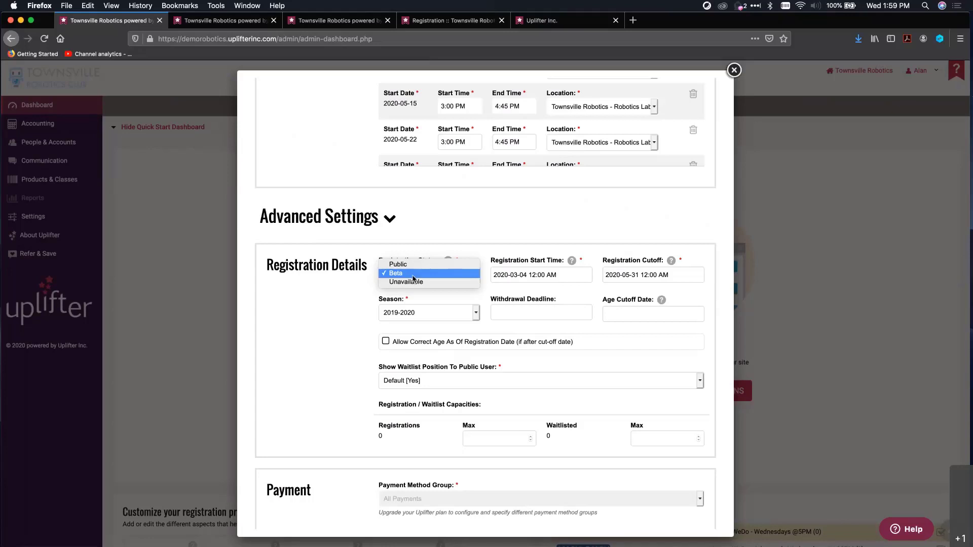
click(595, 270)
click(571, 274)
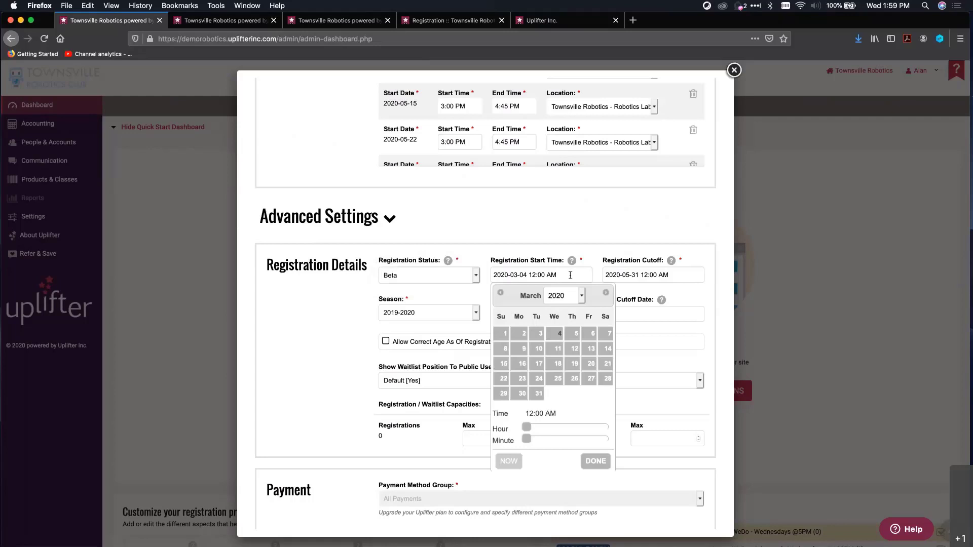
click(673, 276)
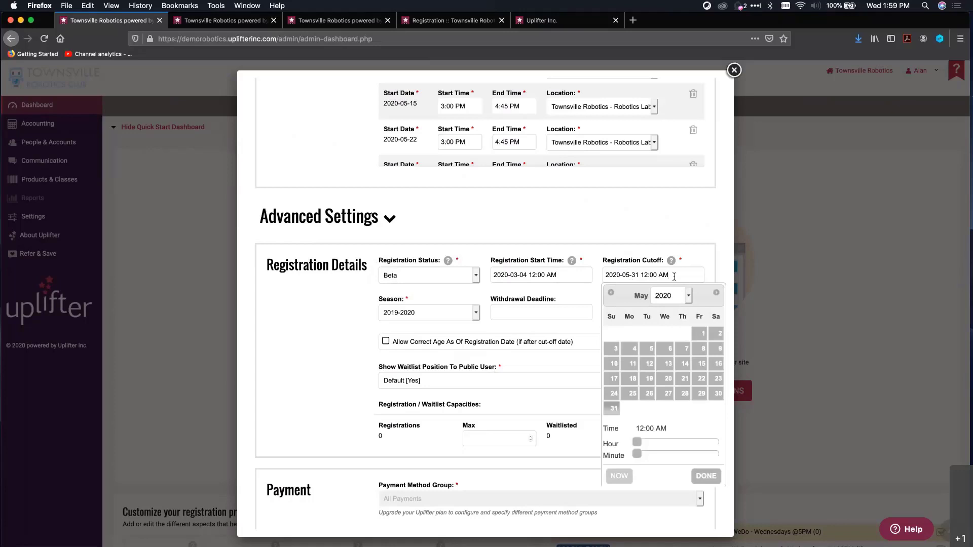
click(425, 276)
click(446, 268)
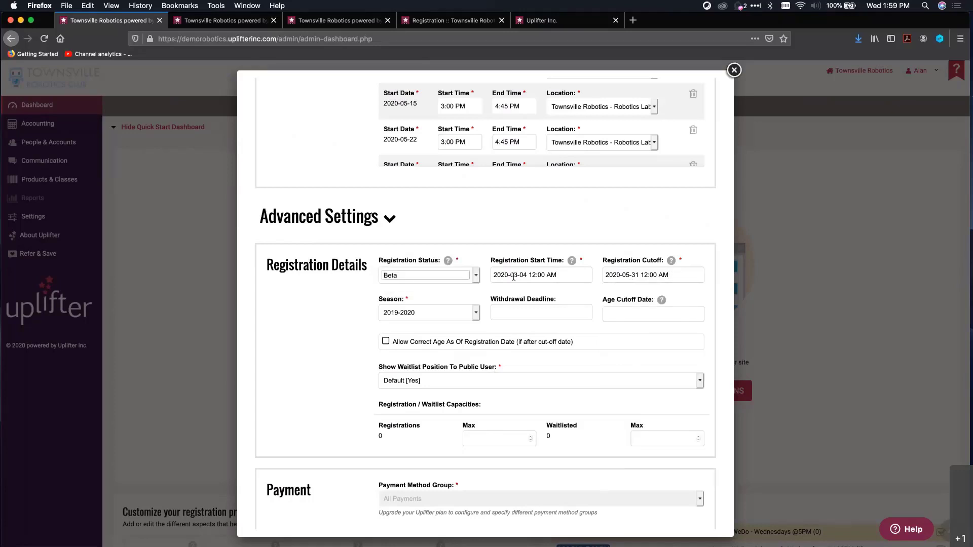
click(416, 277)
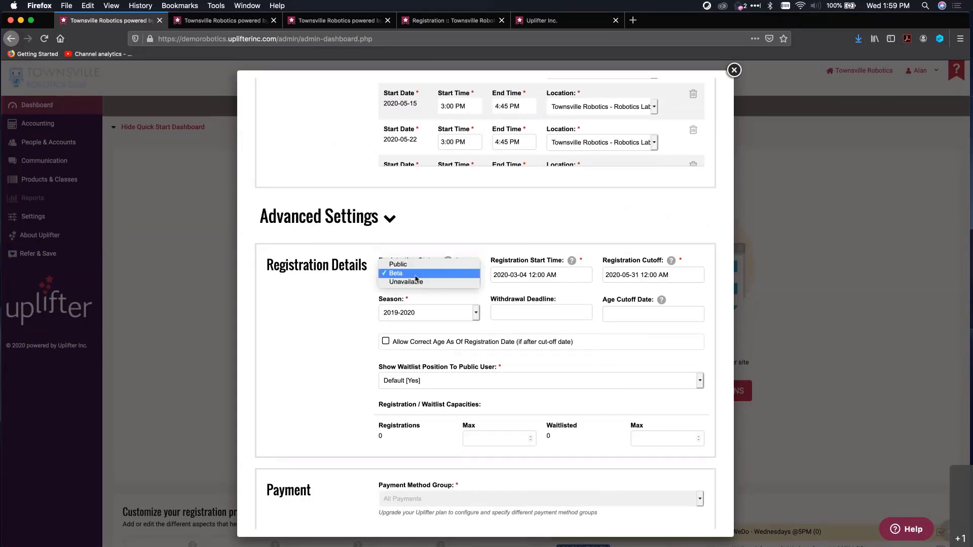
click(382, 275)
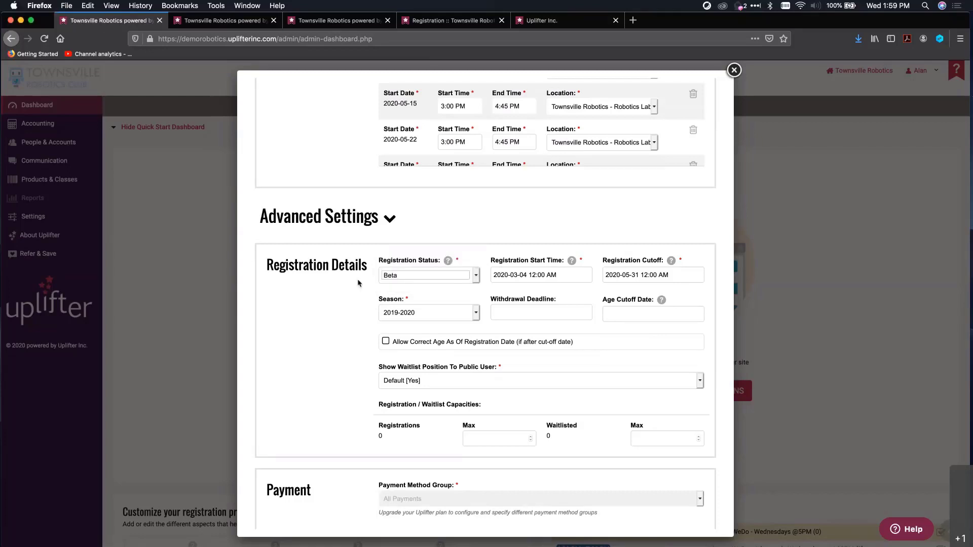
click(384, 275)
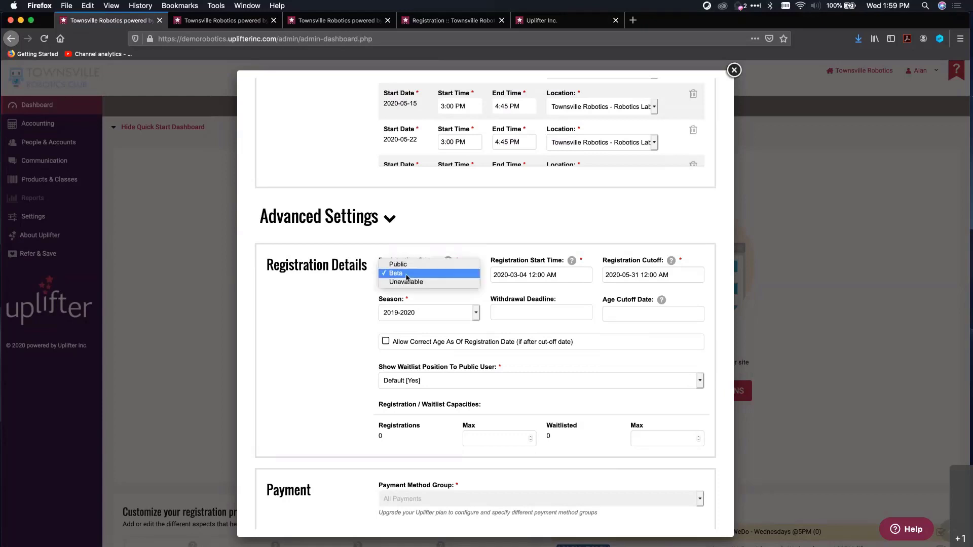
click(397, 264)
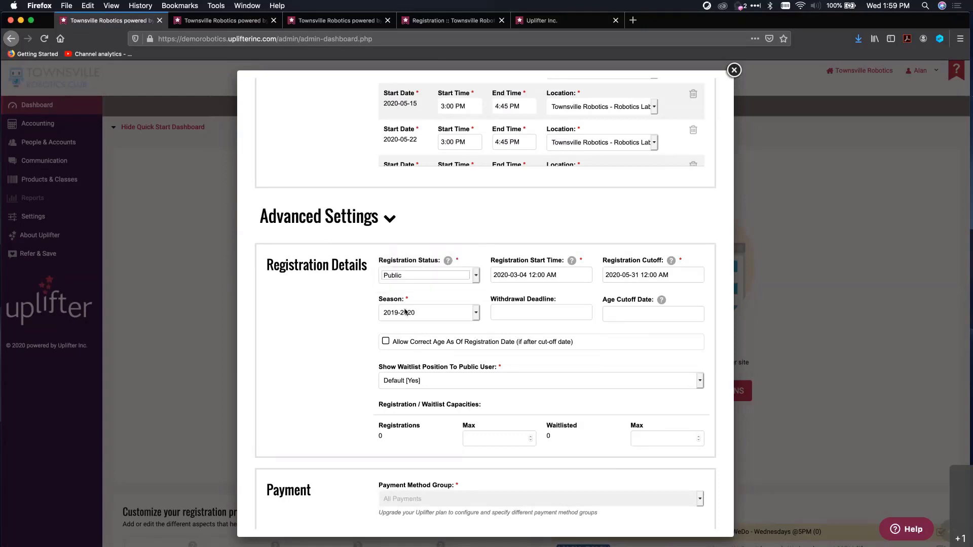
click(530, 277)
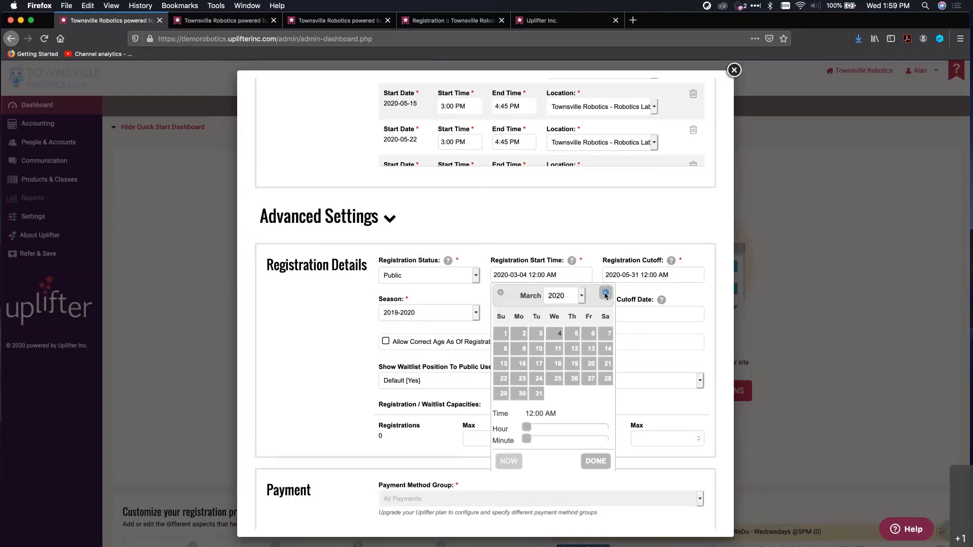
click(522, 349)
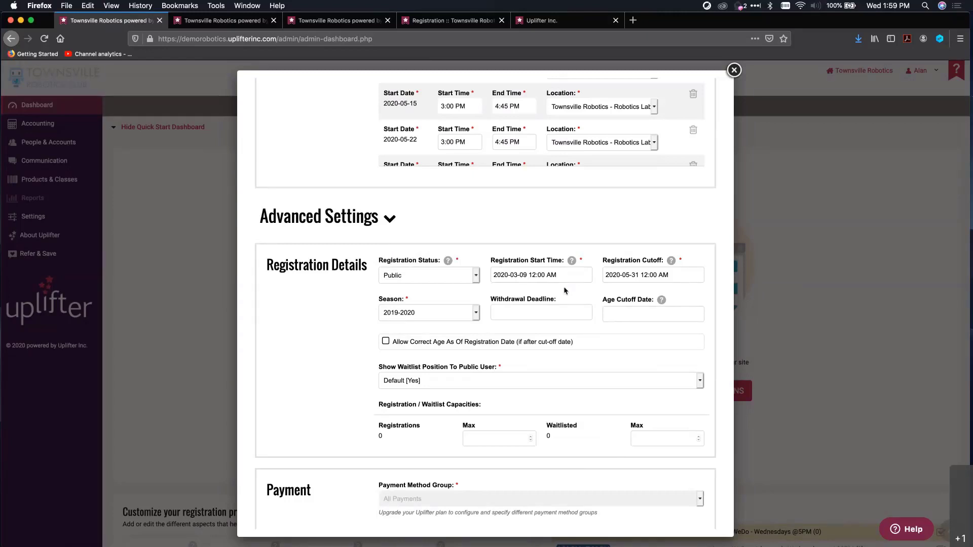
click(436, 316)
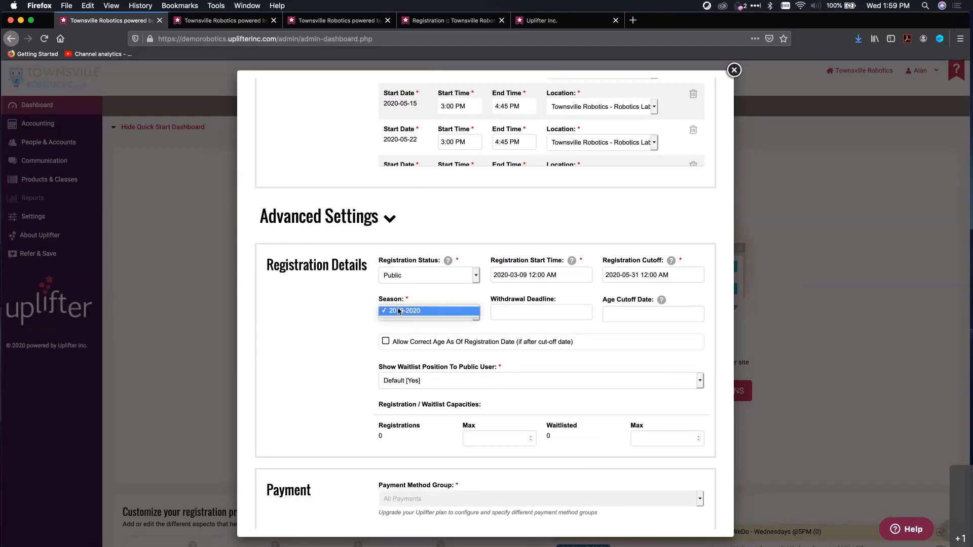
click(341, 313)
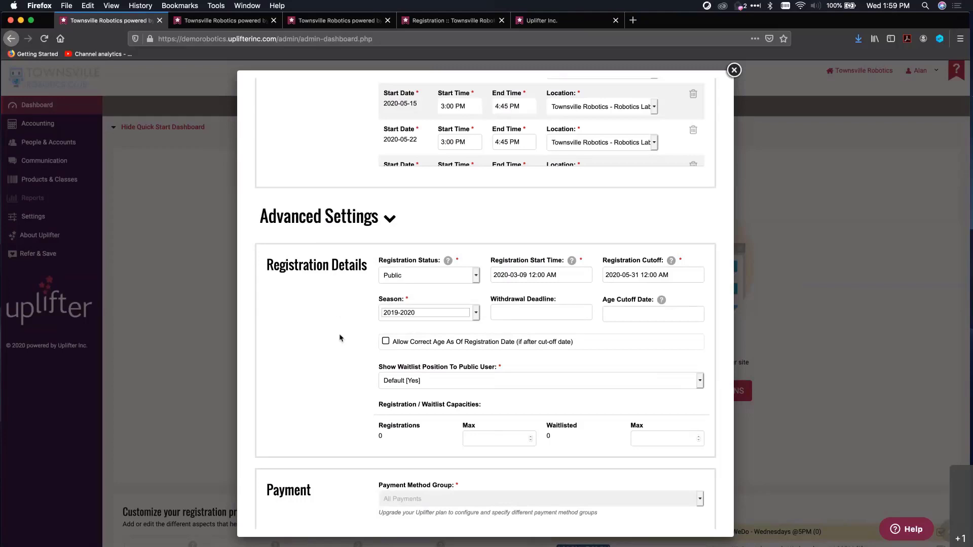
scroll(623, 319, down, 1)
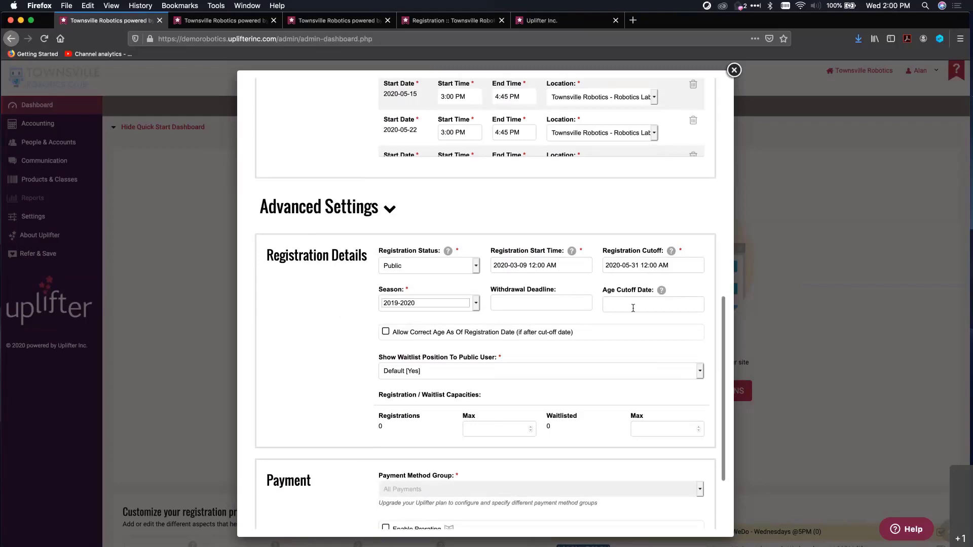
click(632, 308)
click(542, 304)
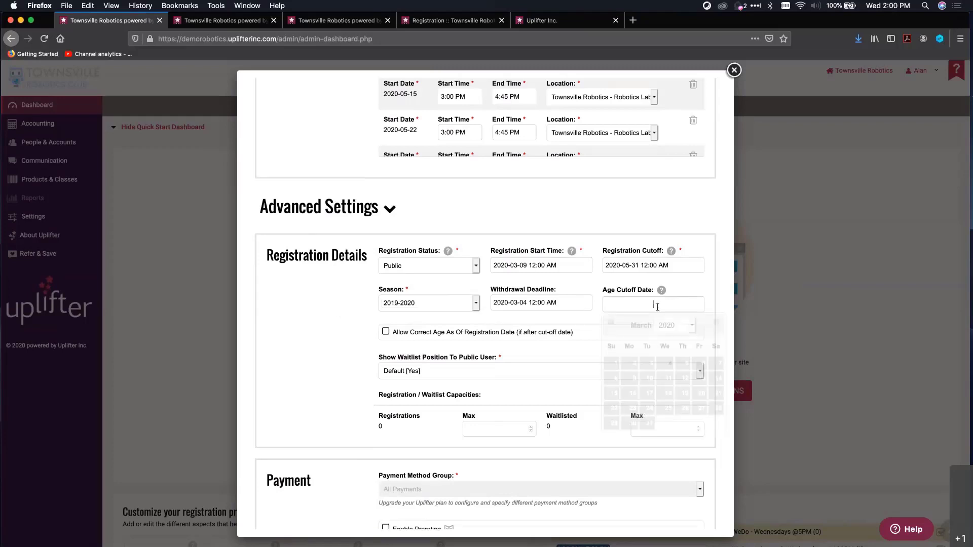
click(657, 307)
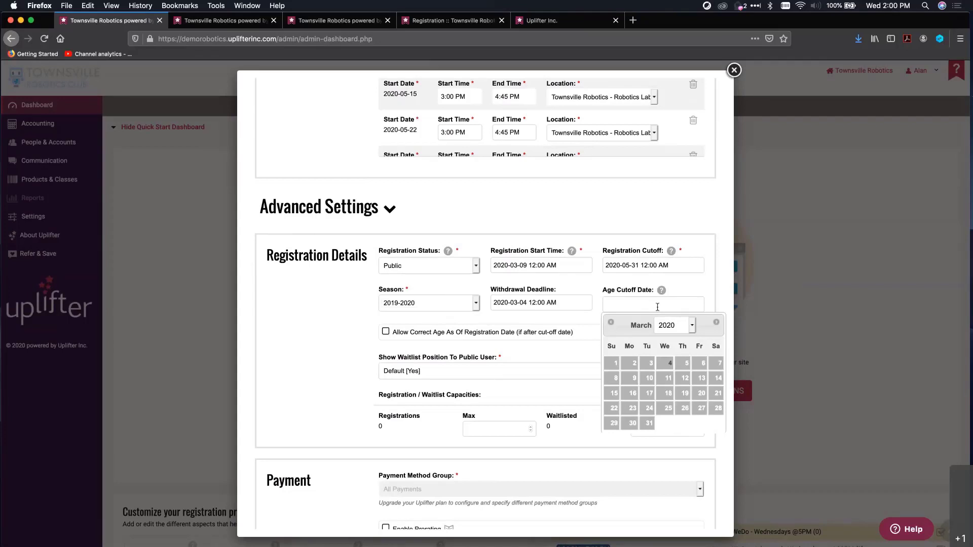
click(612, 365)
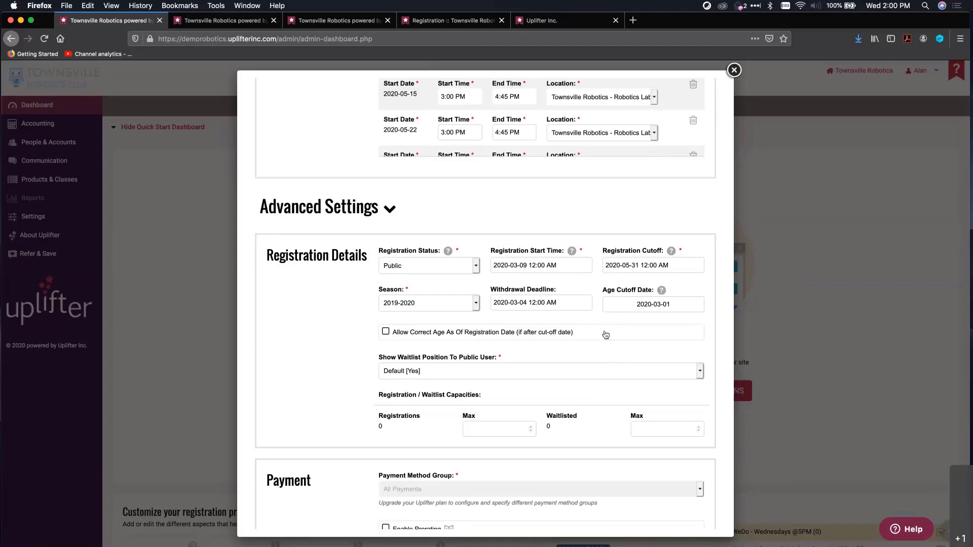
Keep the waitlist position visibility at Default [Yes] and set the maximum registrations to 20 and the maximum waitlisted to 5
scroll(571, 358, down, 3)
scroll(571, 358, down, 2)
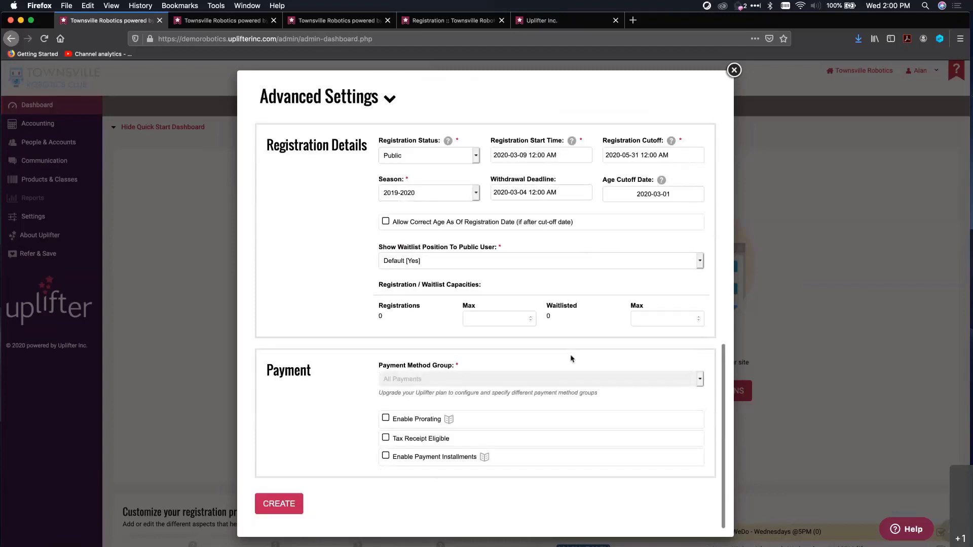
click(486, 267)
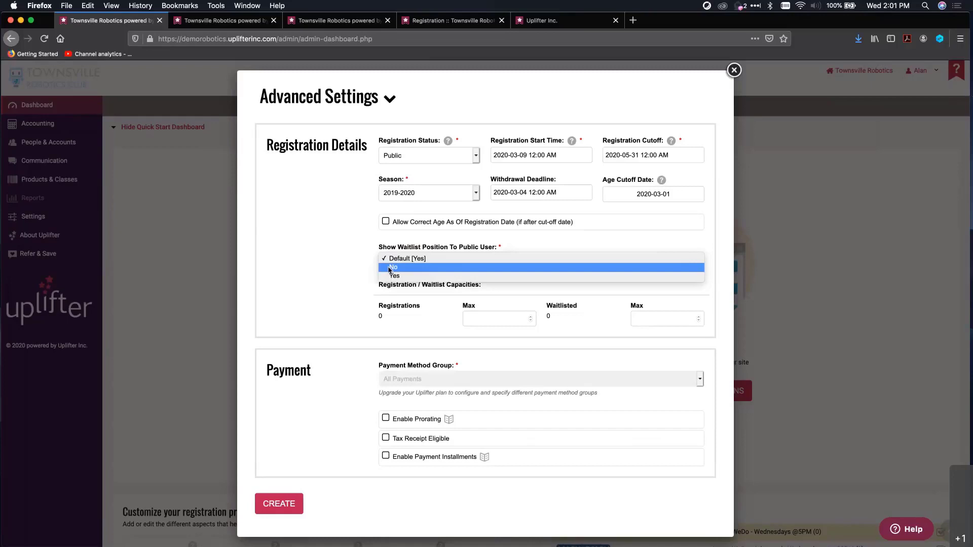
click(343, 271)
click(477, 318)
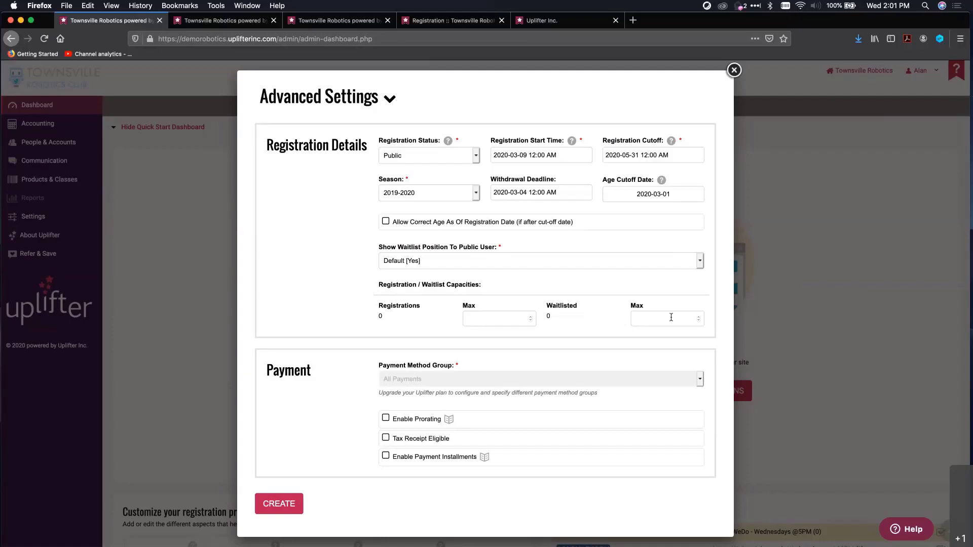
click(501, 319)
text(20)
click(663, 318)
text(5)
Enable automatic prorating for the class, calculated every 1 event
scroll(348, 257, down, 1)
click(376, 413)
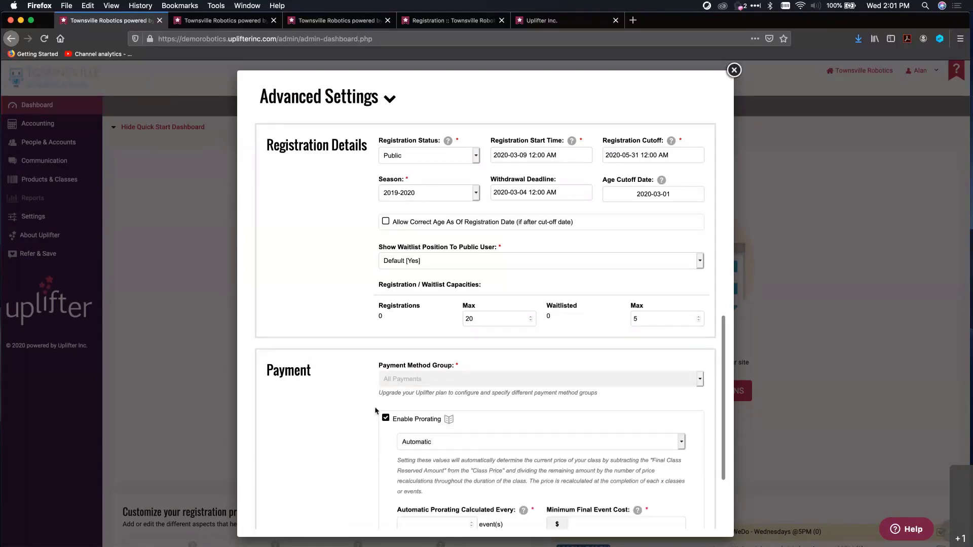
scroll(375, 410, down, 5)
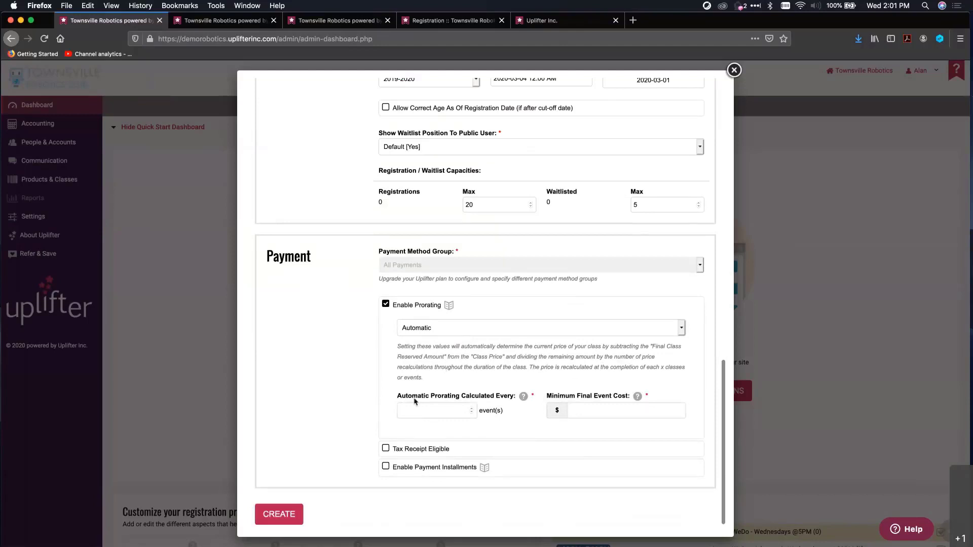
scroll(414, 400, up, 10)
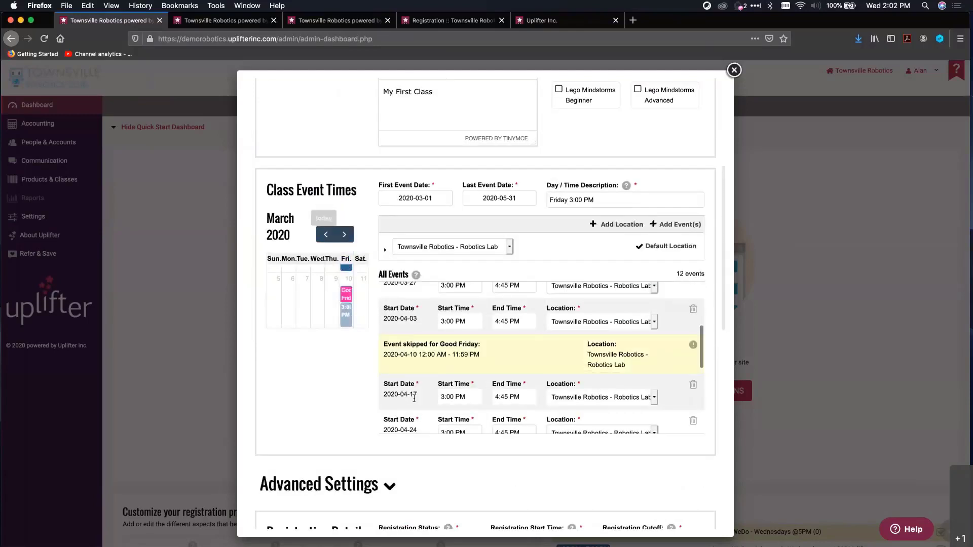
scroll(414, 399, up, 5)
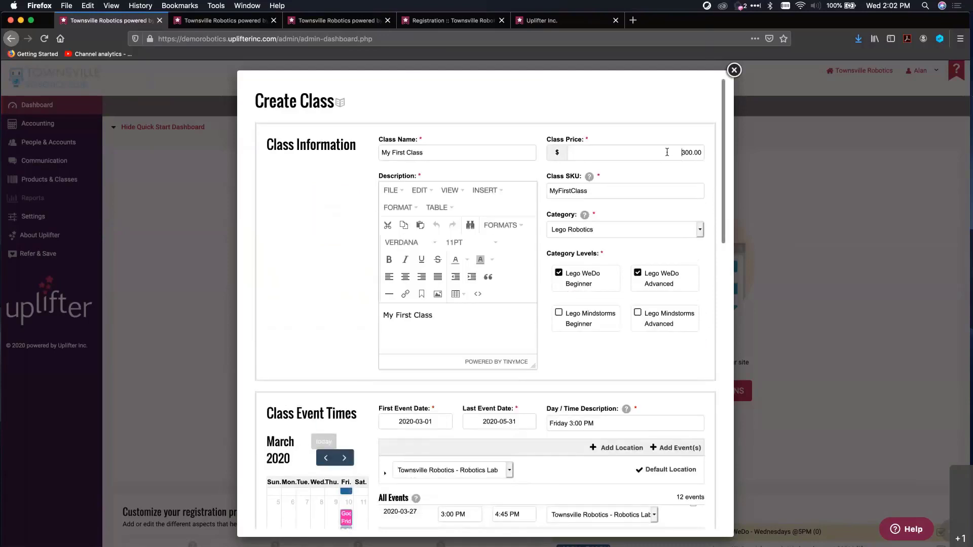
scroll(273, 240, down, 5)
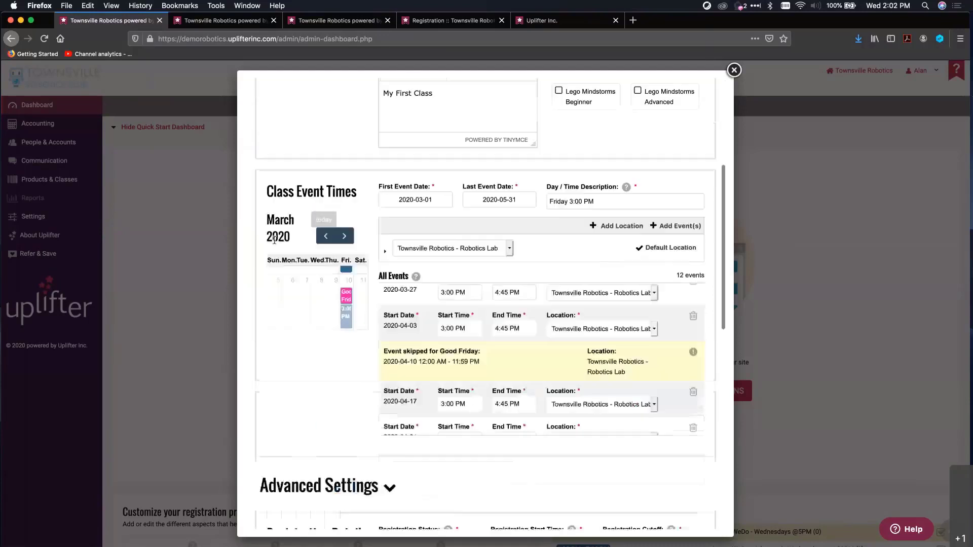
scroll(274, 240, down, 10)
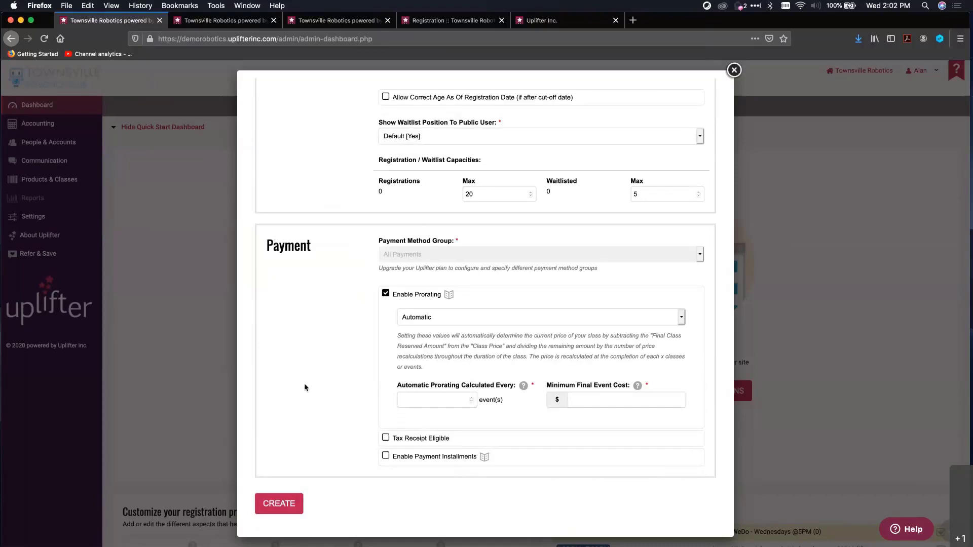
click(428, 399)
click(458, 420)
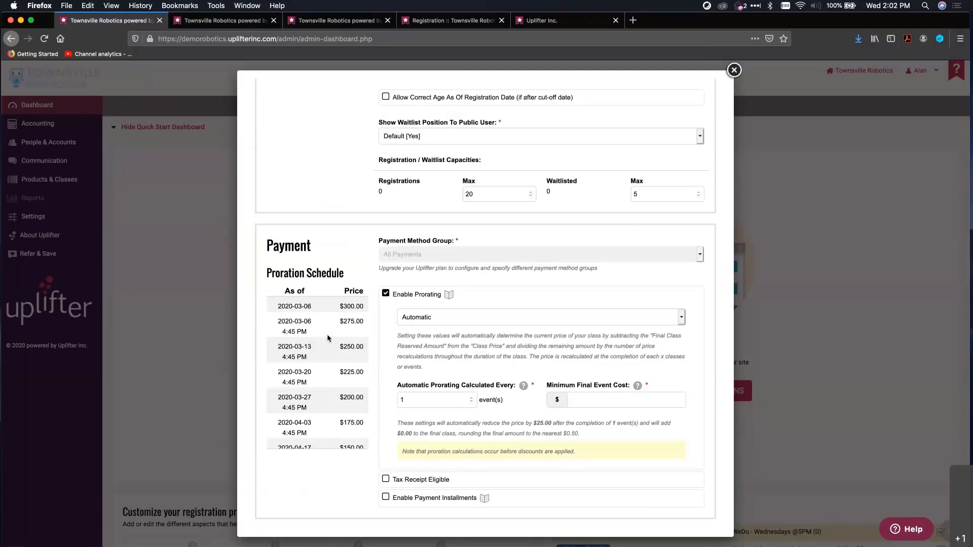
Compare the proration schedule with the class price and the scheduled class events
scroll(500, 300, up, 3)
scroll(500, 301, up, 15)
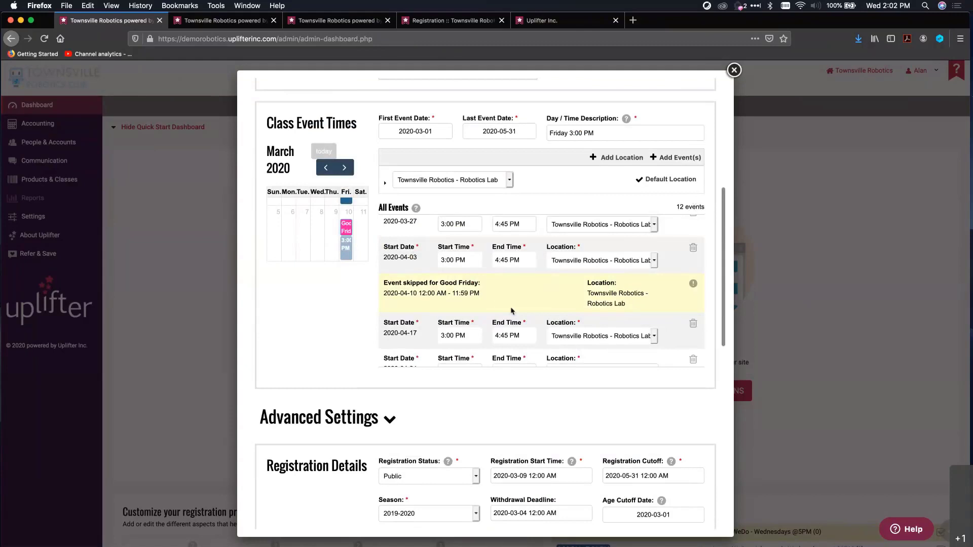
scroll(510, 306, down, 1)
scroll(551, 117, up, 10)
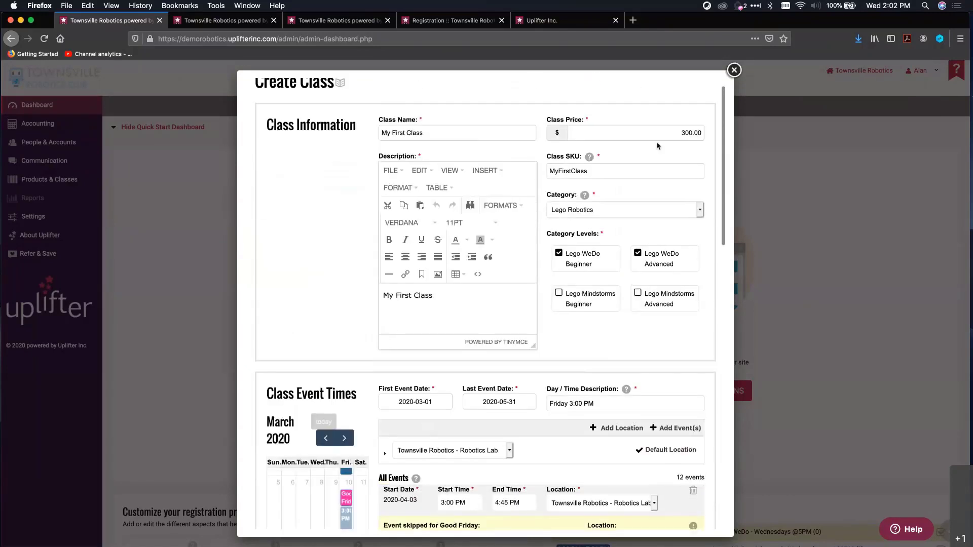
scroll(306, 375, down, 5)
scroll(306, 375, down, 20)
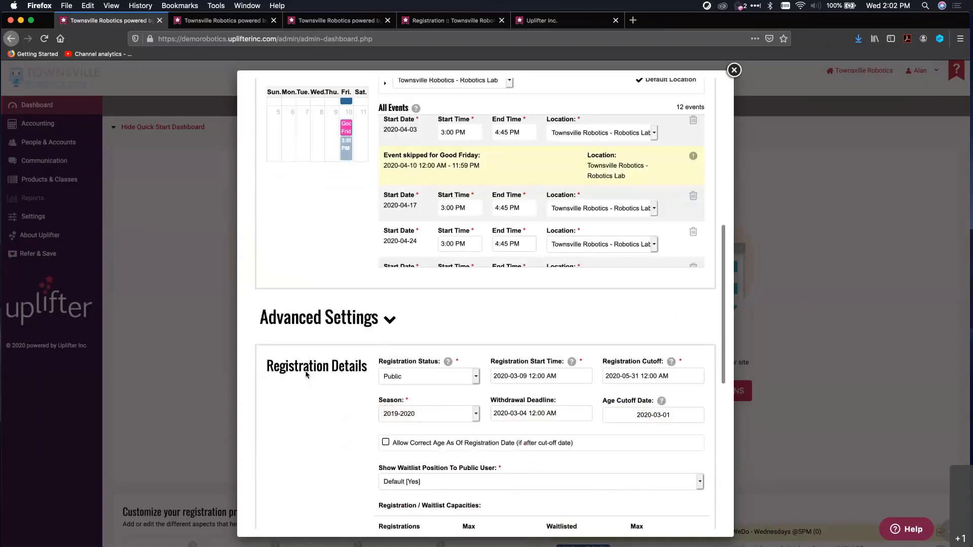
scroll(363, 410, down, 3)
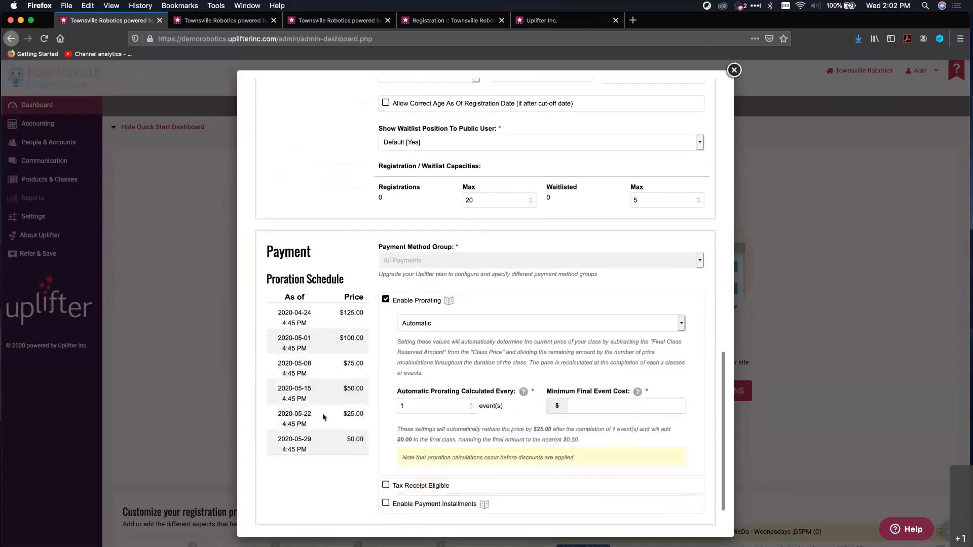
scroll(284, 350, up, 10)
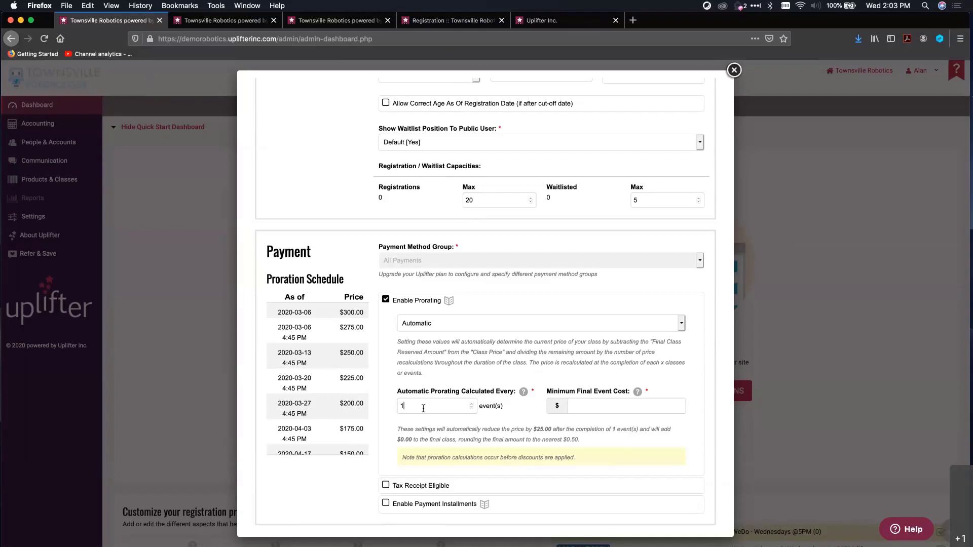
Try prorating every 2 events with a minimum final event cost of $50.00, then restore 1 event and clear the minimum cost
key(Up)
text(50)
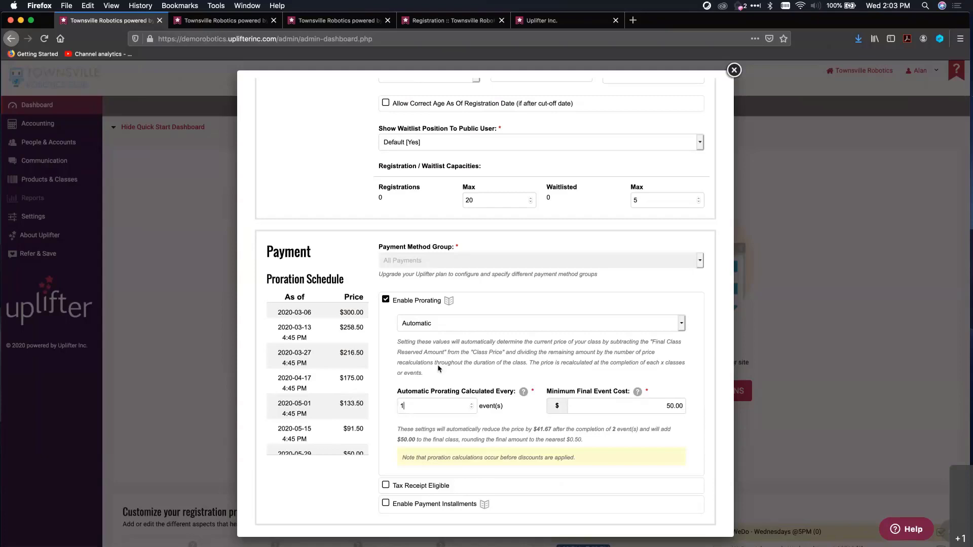
key(BackSpace)
text(1)
mouse_move(523, 391)
drag(667, 407, 698, 409)
key(BackSpace)
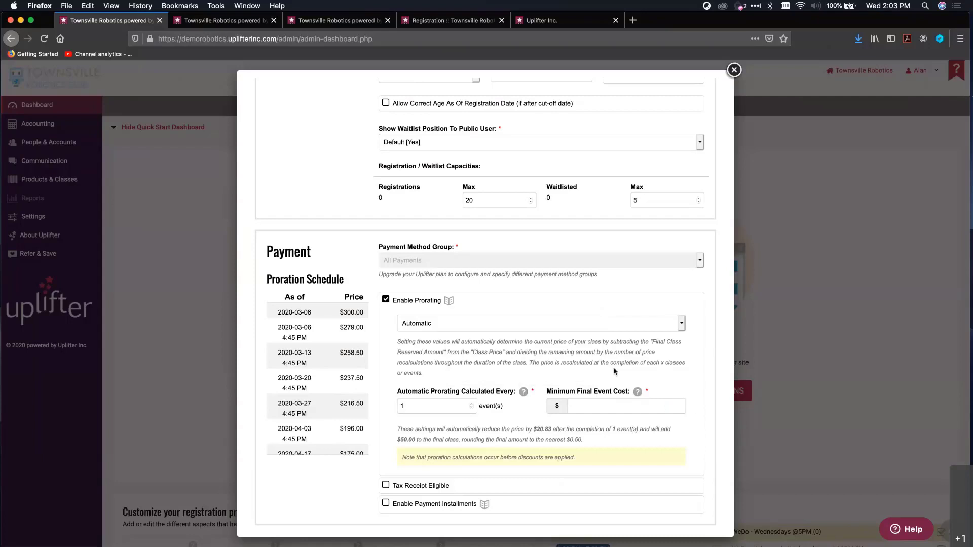
click(423, 406)
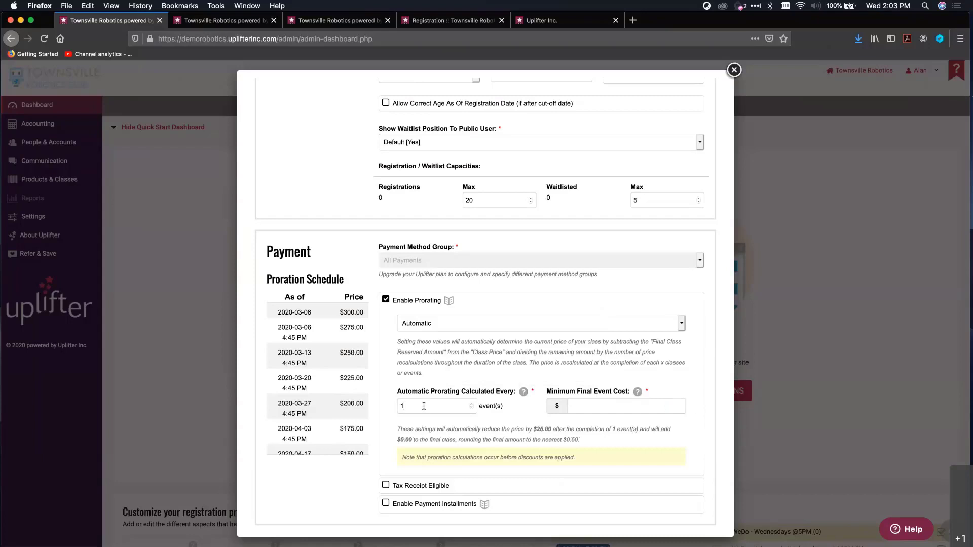
Try marking the class as tax receipt eligible, and clear the option again
scroll(453, 409, down, 1)
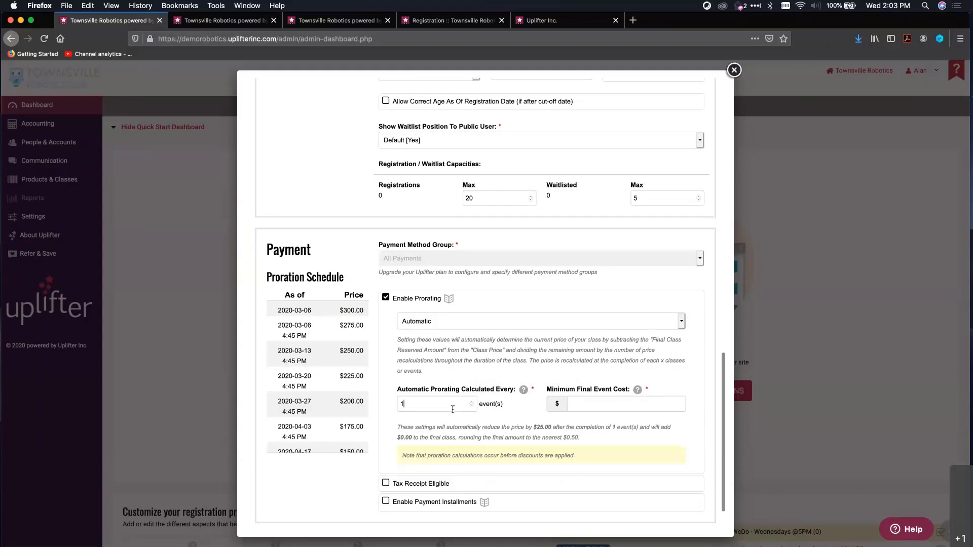
scroll(453, 409, down, 1)
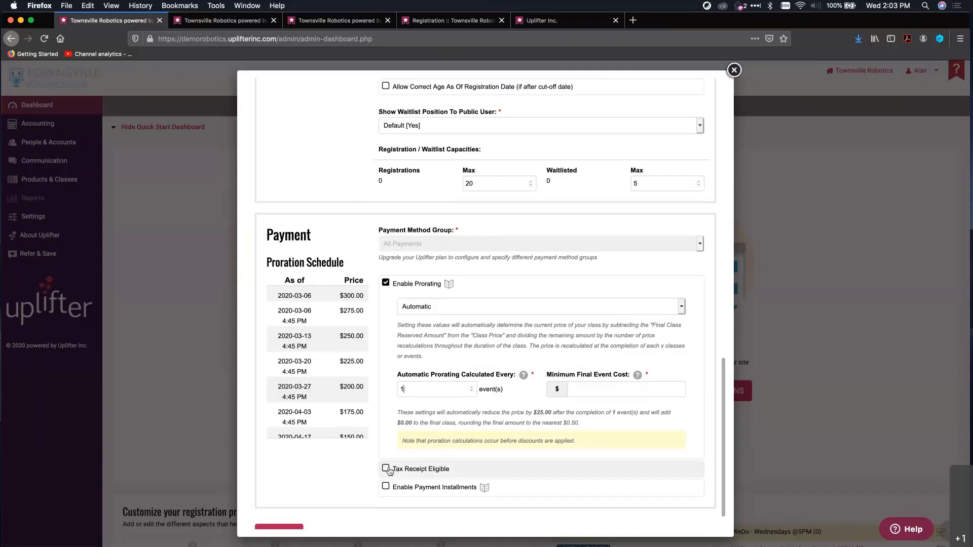
click(386, 468)
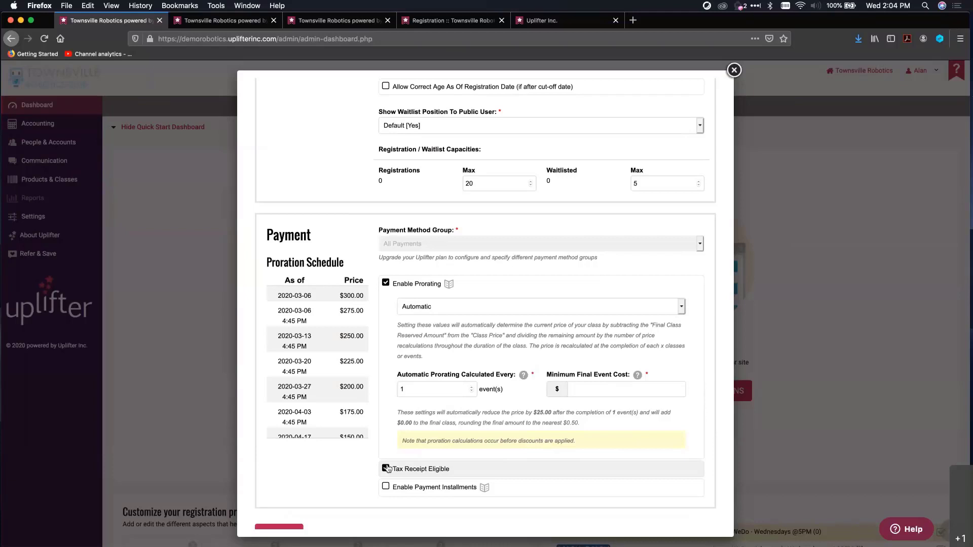
click(387, 469)
Enable payment installments with an initial payment amount of $100.00 and 2 installments
click(386, 487)
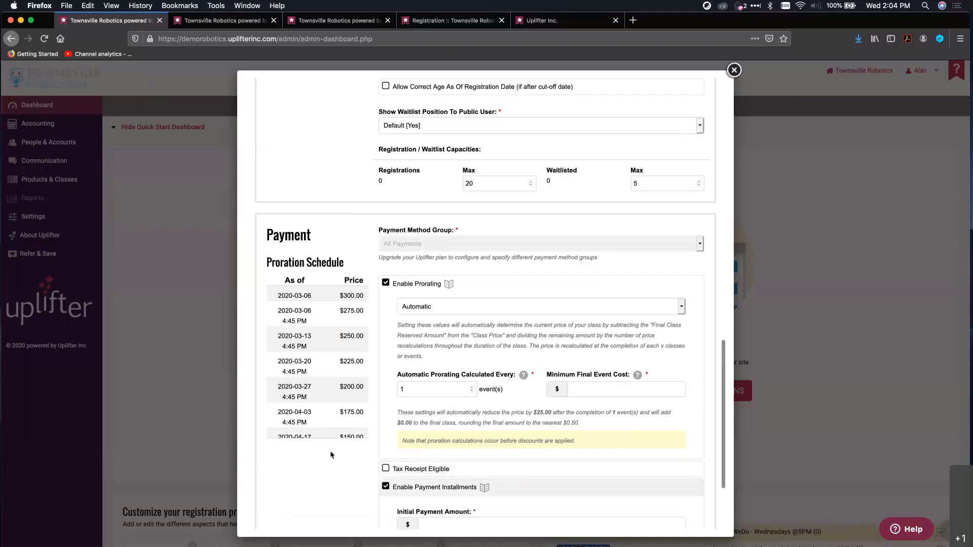
scroll(331, 502, down, 1)
scroll(331, 454, down, 4)
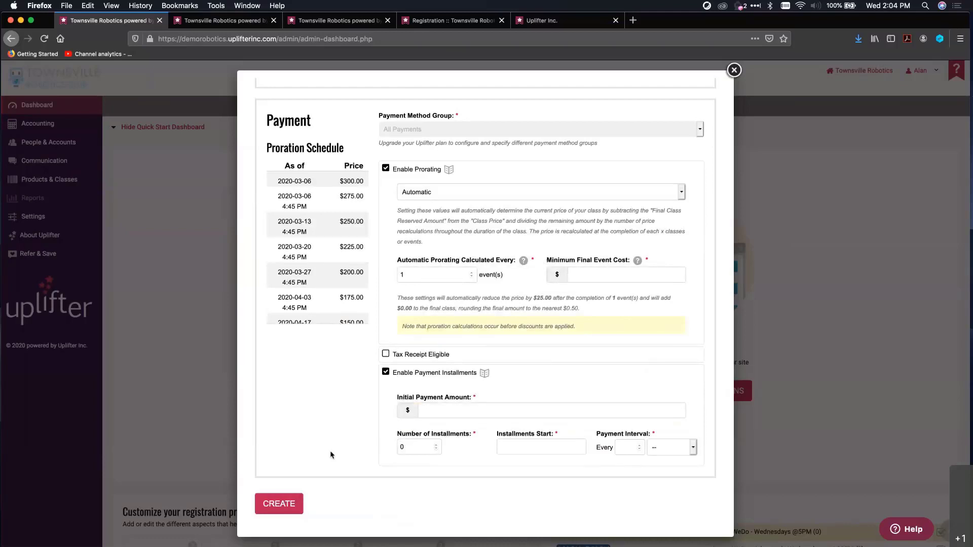
click(546, 411)
text(100.00)
click(421, 445)
key(BackSpace)
text(2)
Set the installments to start on 2020-04-01 with a payment interval of every 1 weeks, and create the class
click(530, 441)
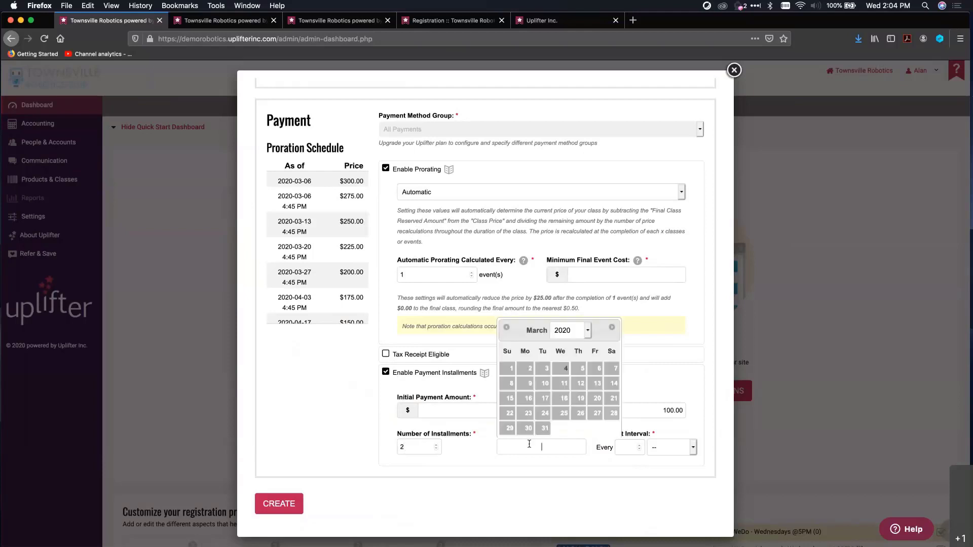
click(611, 329)
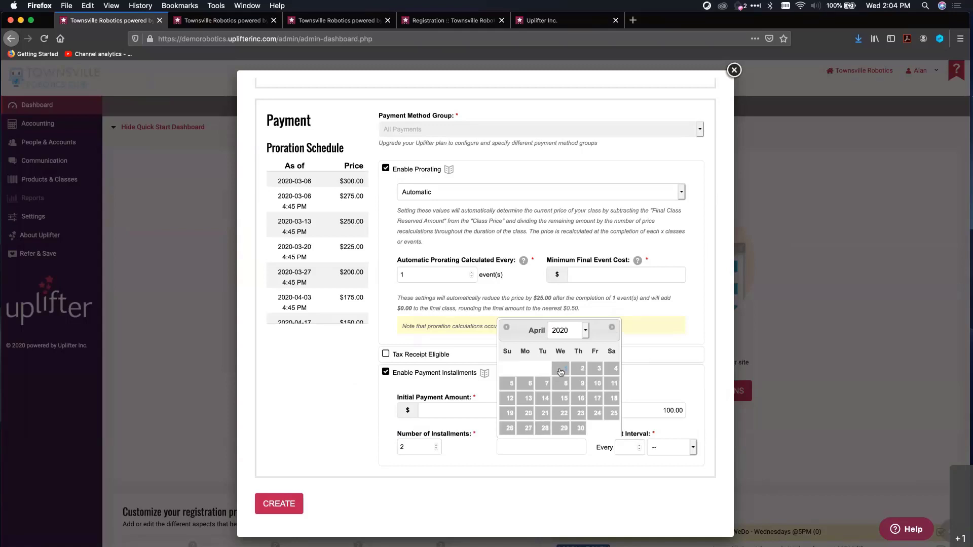
click(561, 372)
click(630, 449)
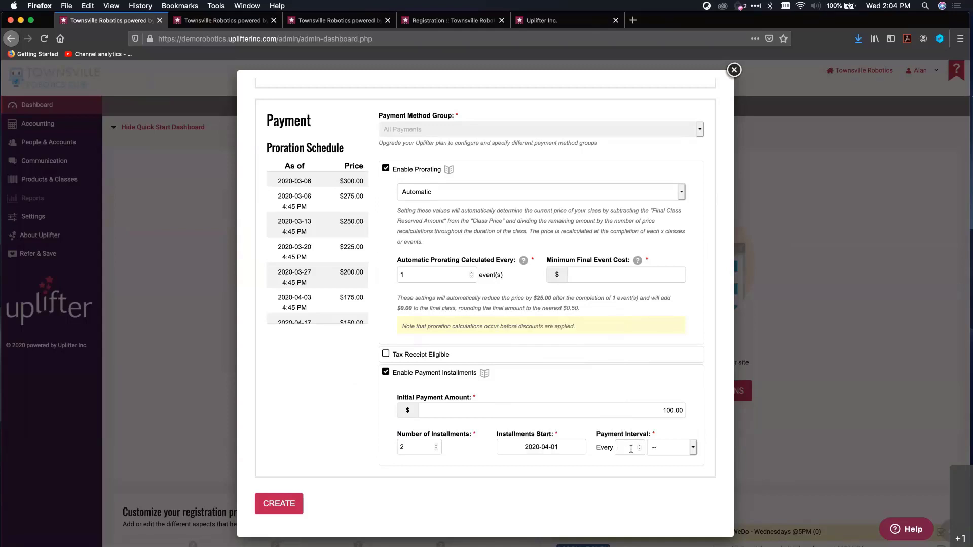
text(1)
click(670, 447)
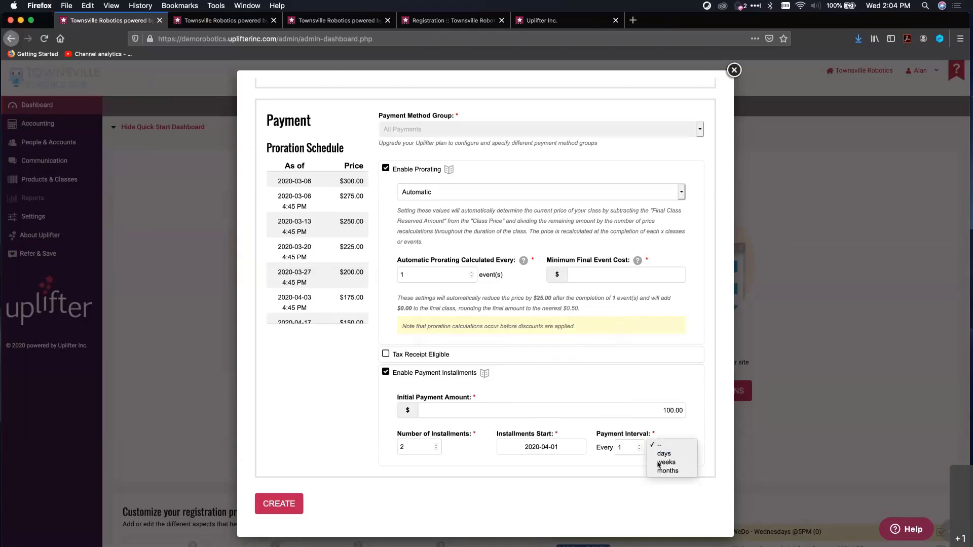
click(659, 465)
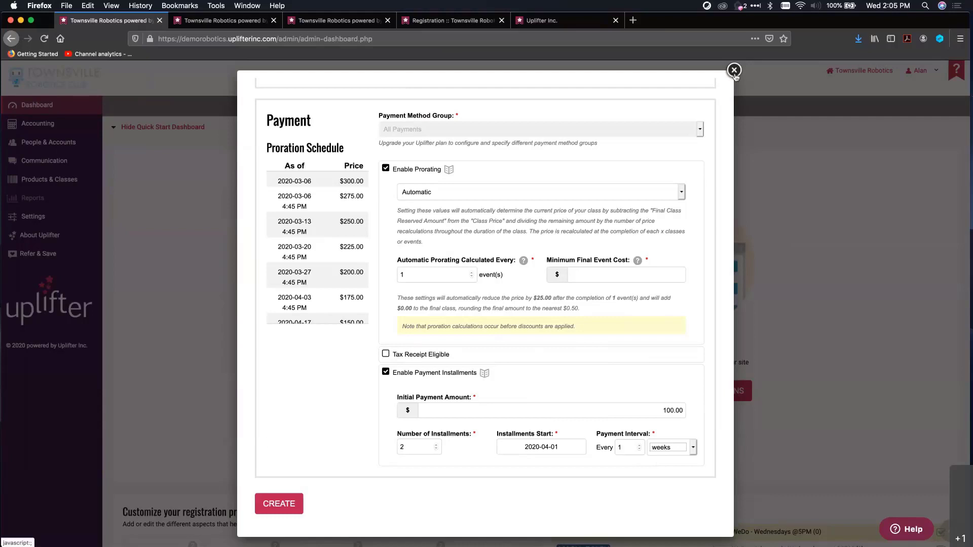
click(280, 506)
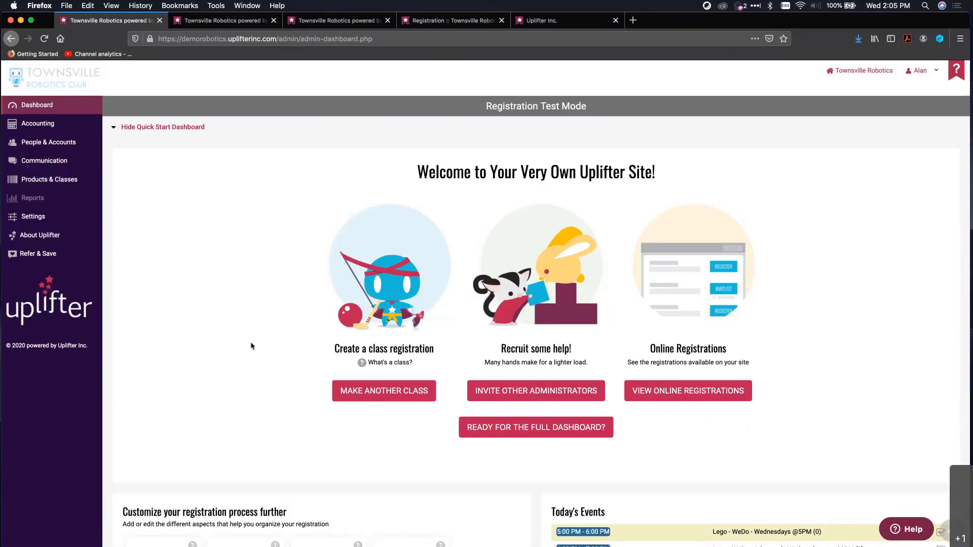
Open the club's public class registration page from the admin site
click(206, 22)
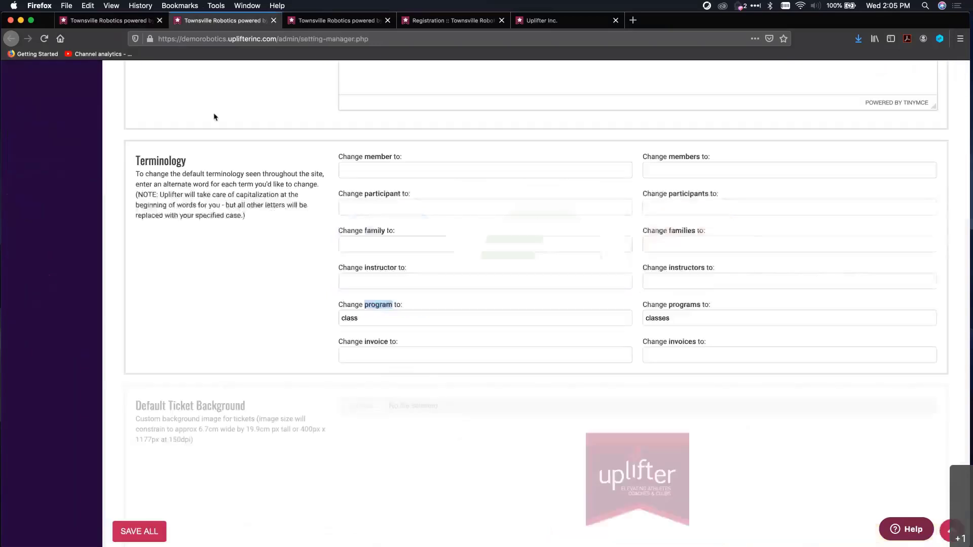
scroll(265, 68, up, 5)
scroll(265, 69, up, 10)
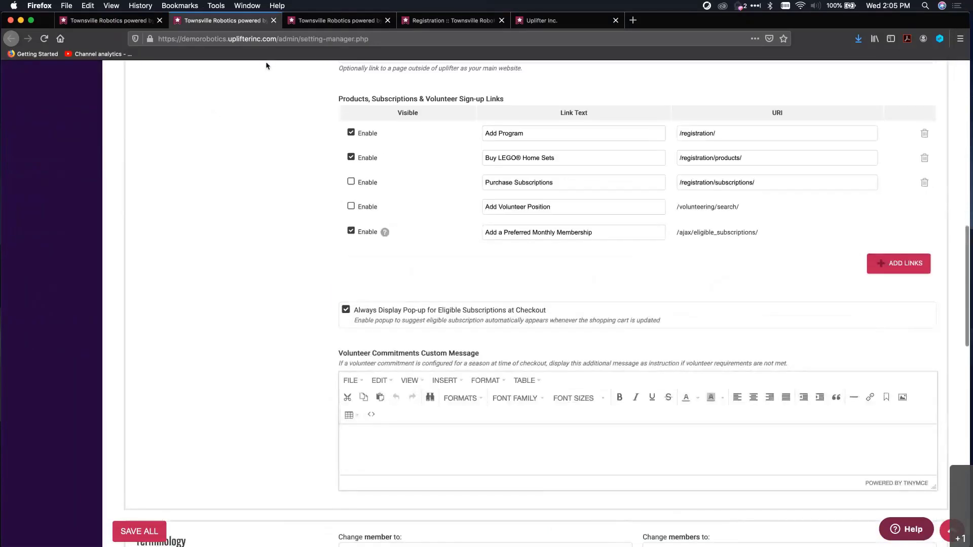
click(319, 23)
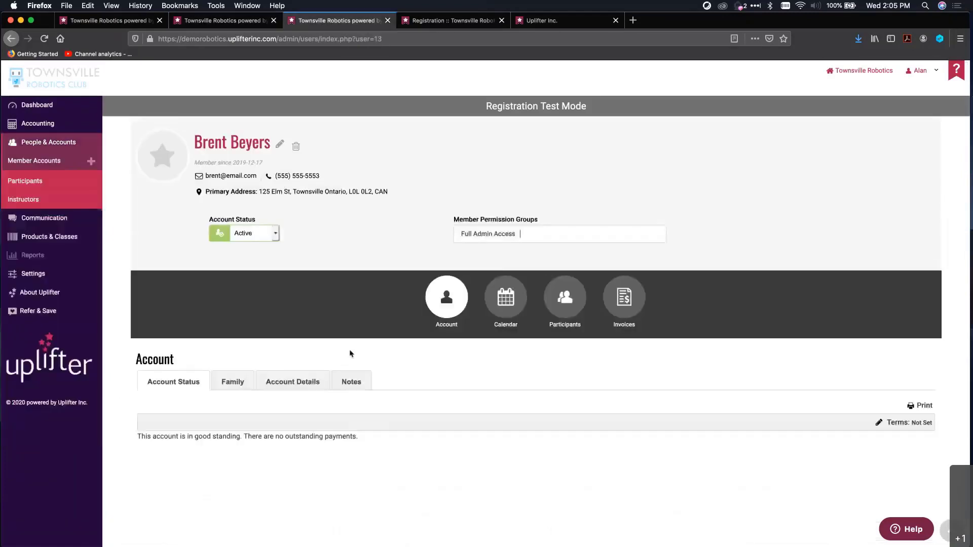
click(864, 72)
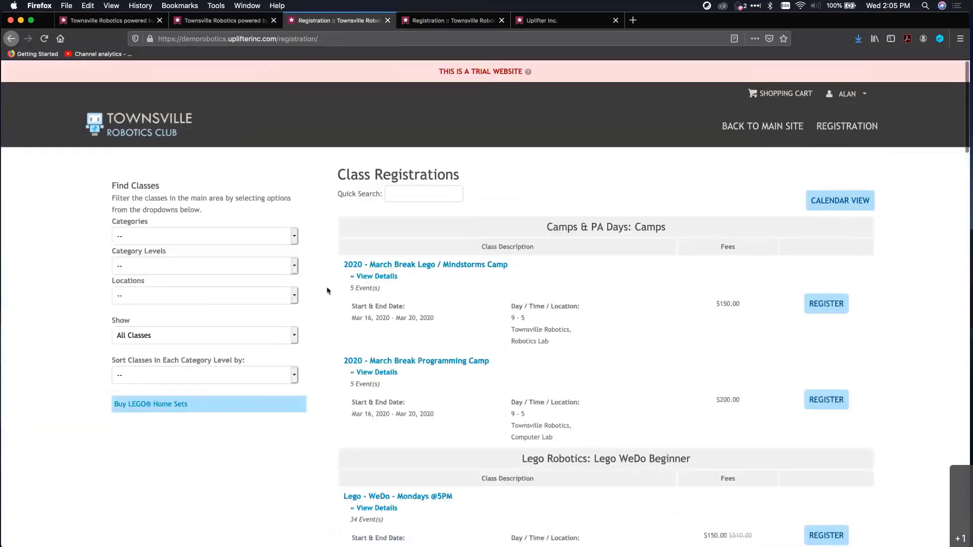
click(123, 19)
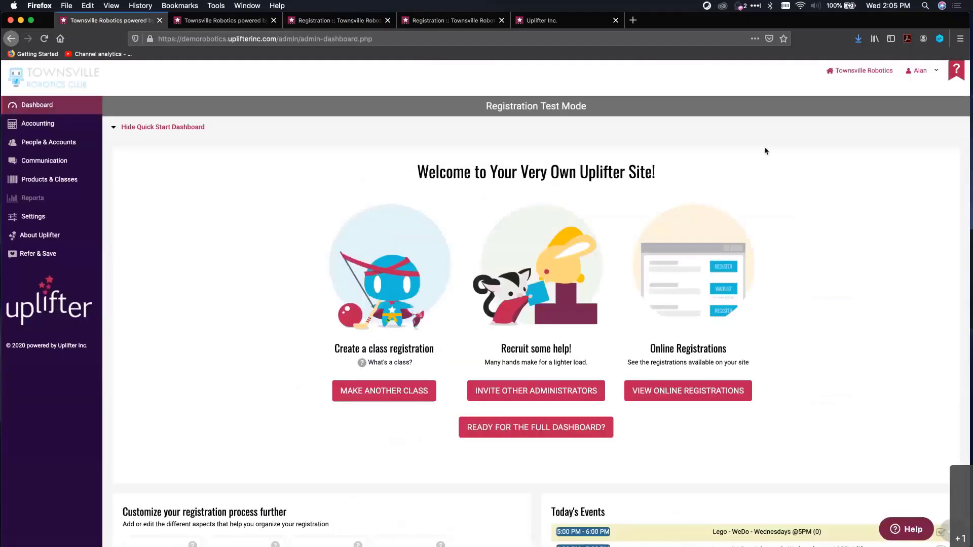
mouse_move(903, 79)
click(860, 70)
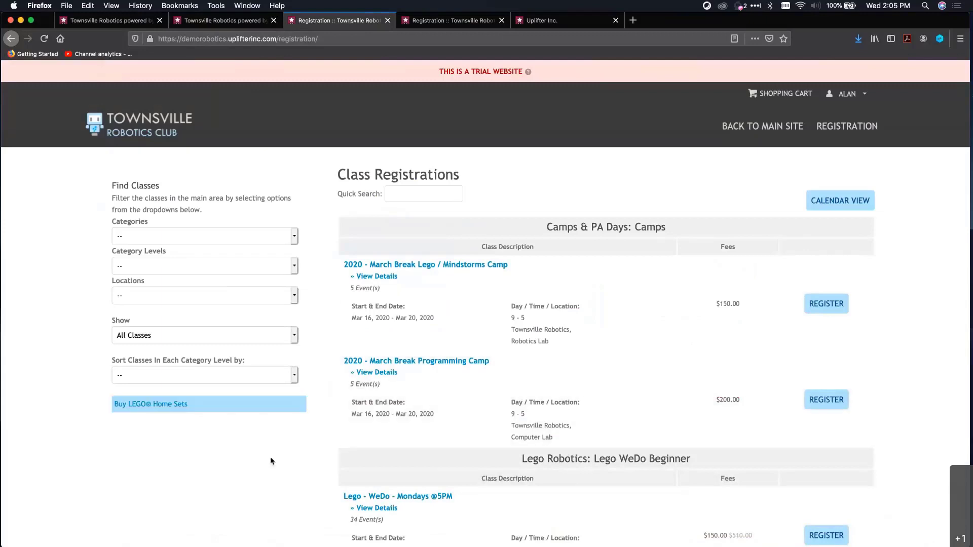
scroll(272, 461, down, 2)
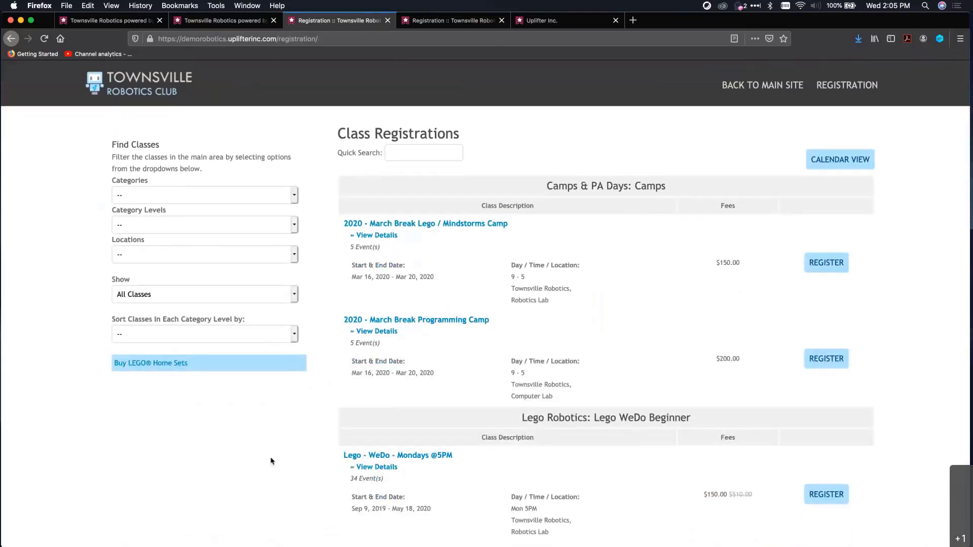
scroll(534, 398, down, 3)
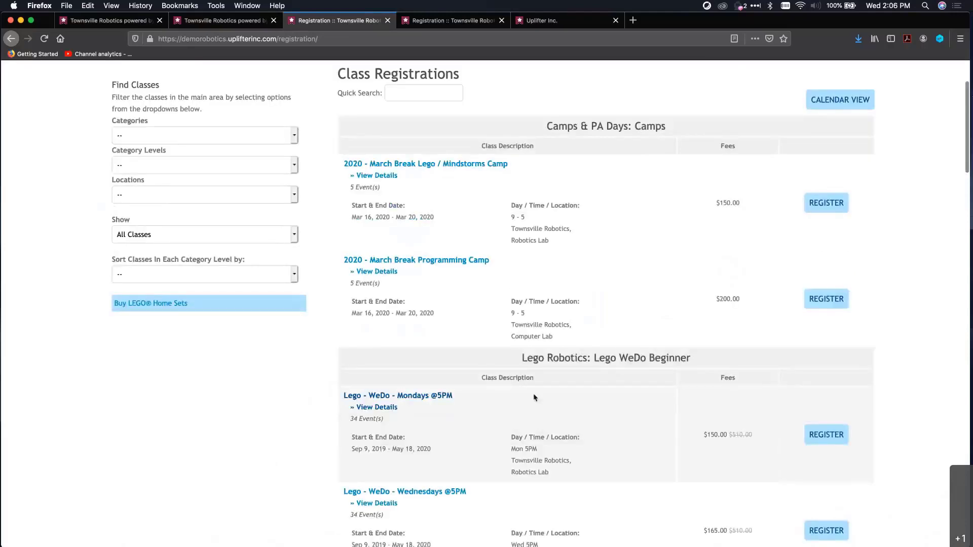
scroll(534, 398, down, 7)
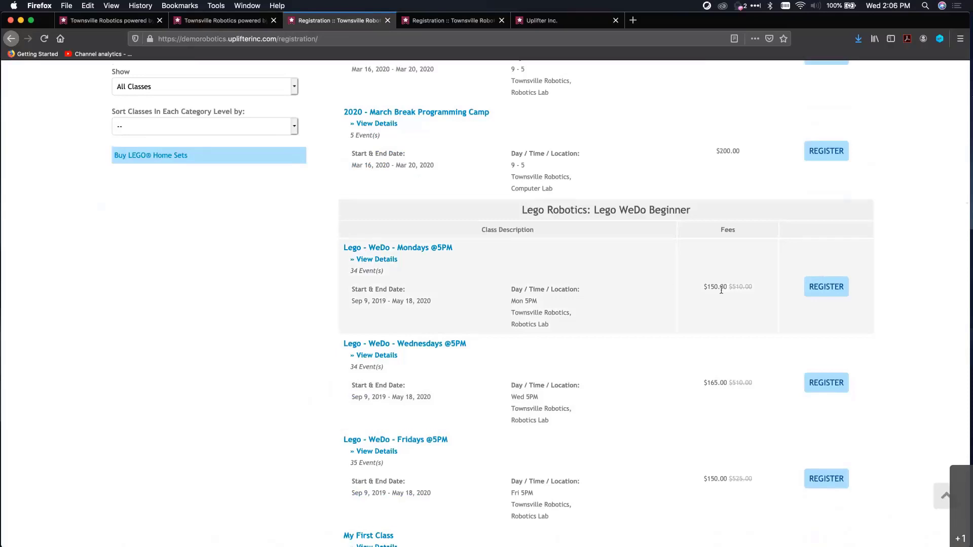
scroll(721, 290, down, 1)
drag(729, 283, 757, 287)
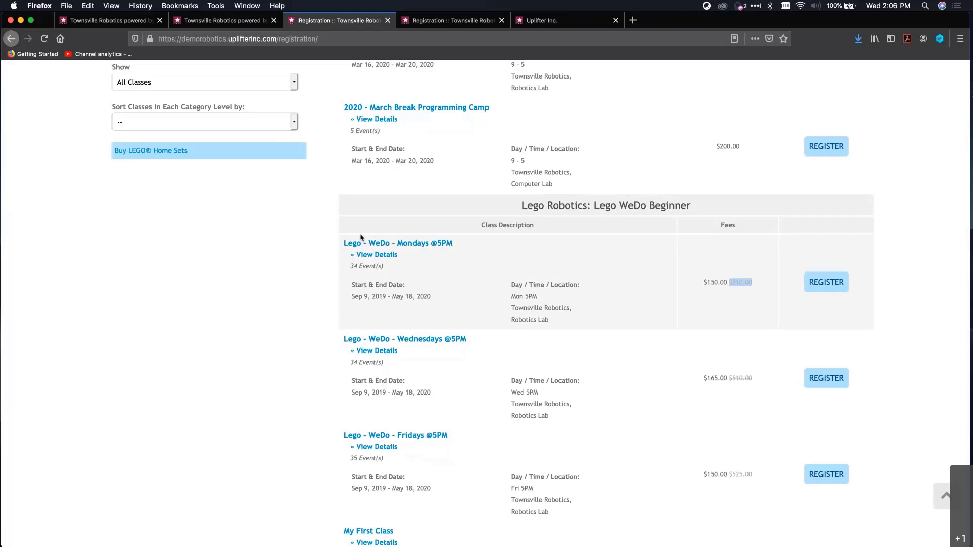
Return to the admin dashboard, open the Townsville Robotics facility for editing, and review its information and locations
key(super+1)
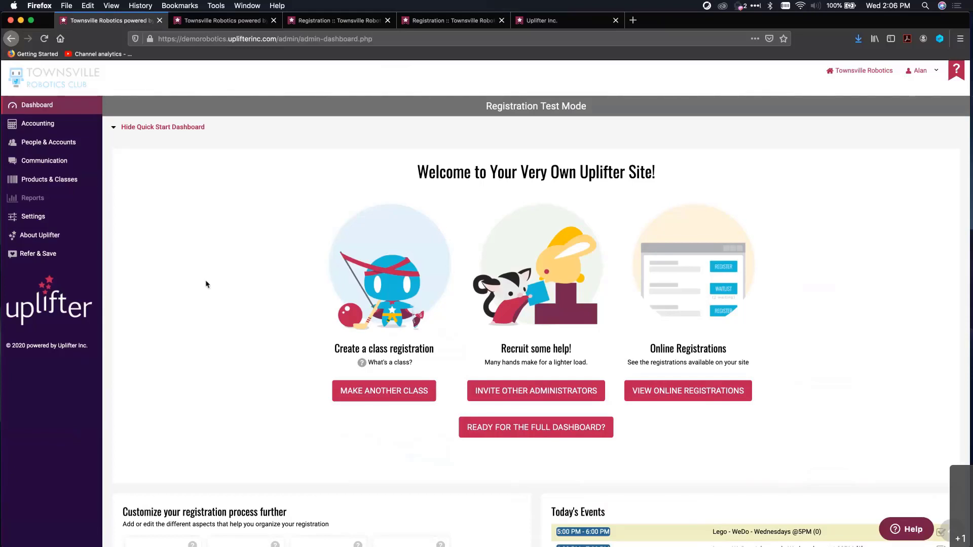
mouse_move(92, 219)
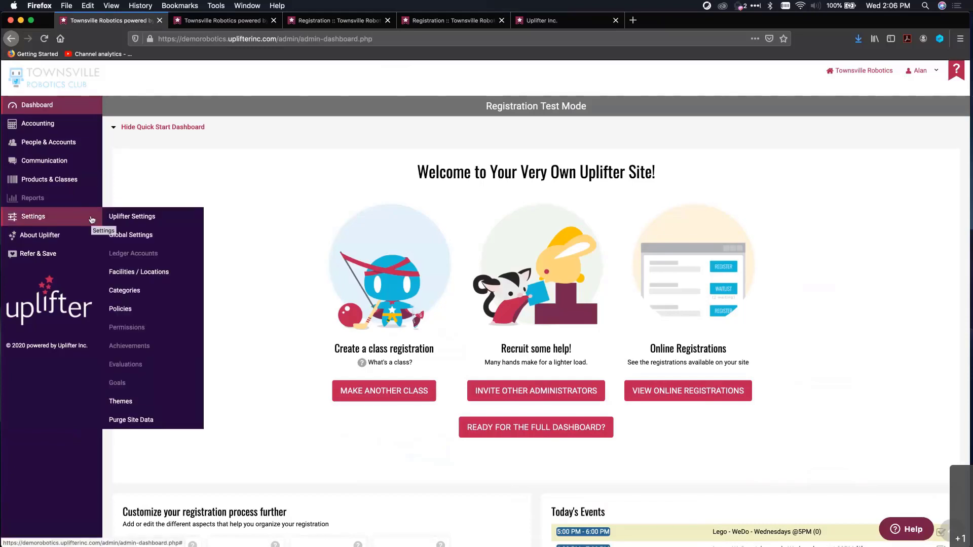
click(143, 275)
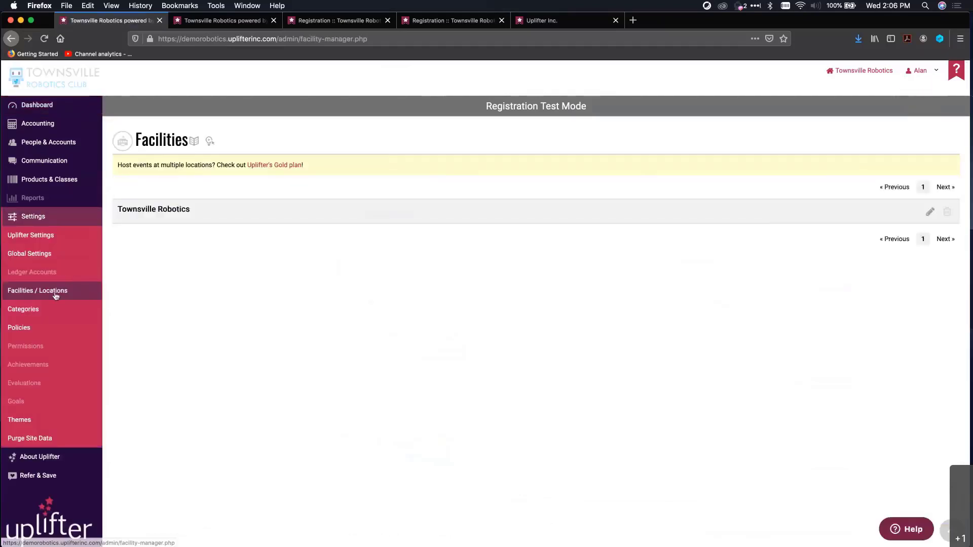
click(928, 213)
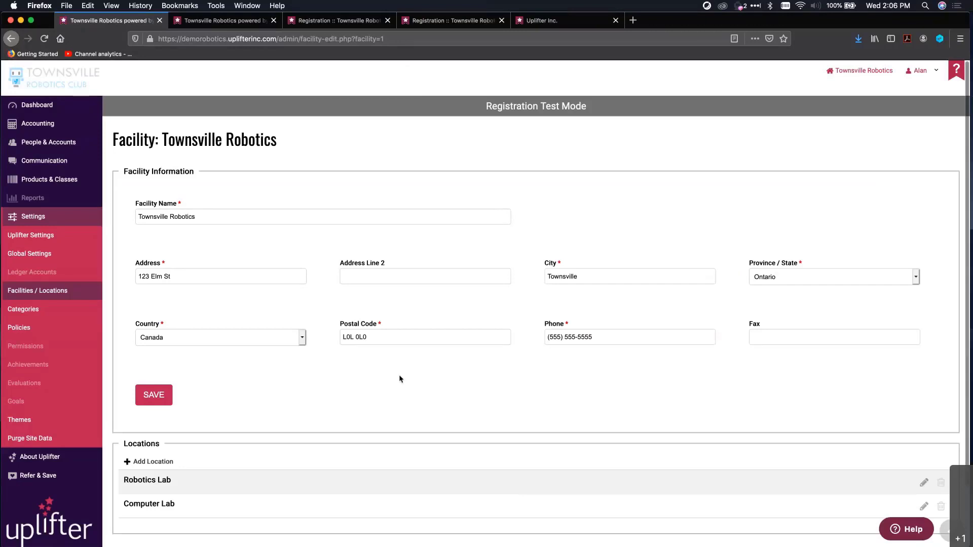
scroll(398, 377, down, 2)
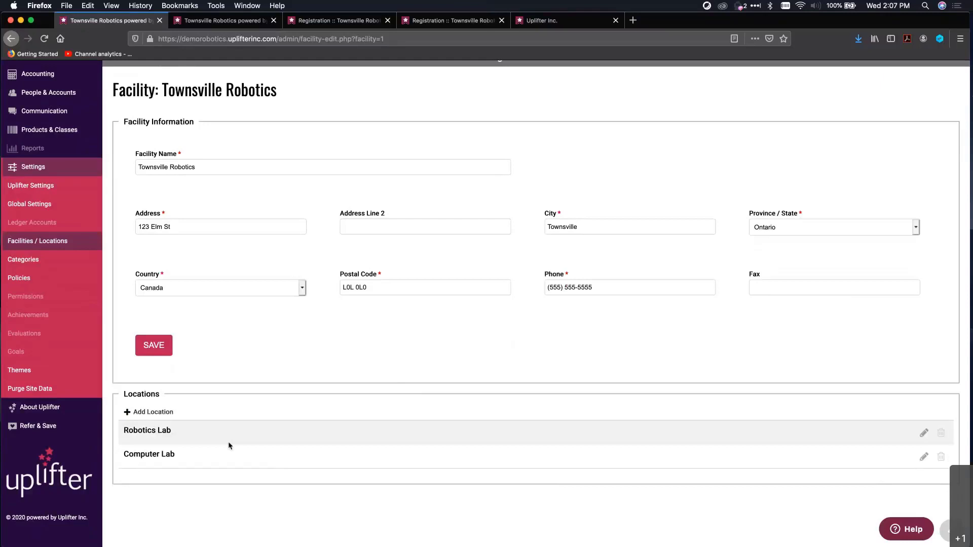
Try adding "- East" to the Robotics Lab location name, and close the dialog without updating
click(922, 435)
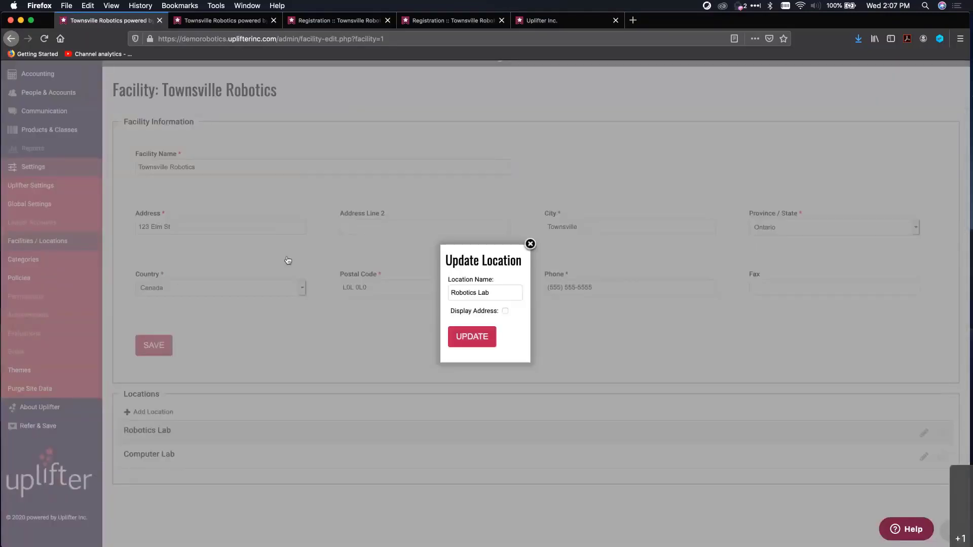
click(494, 289)
text(- East)
click(530, 245)
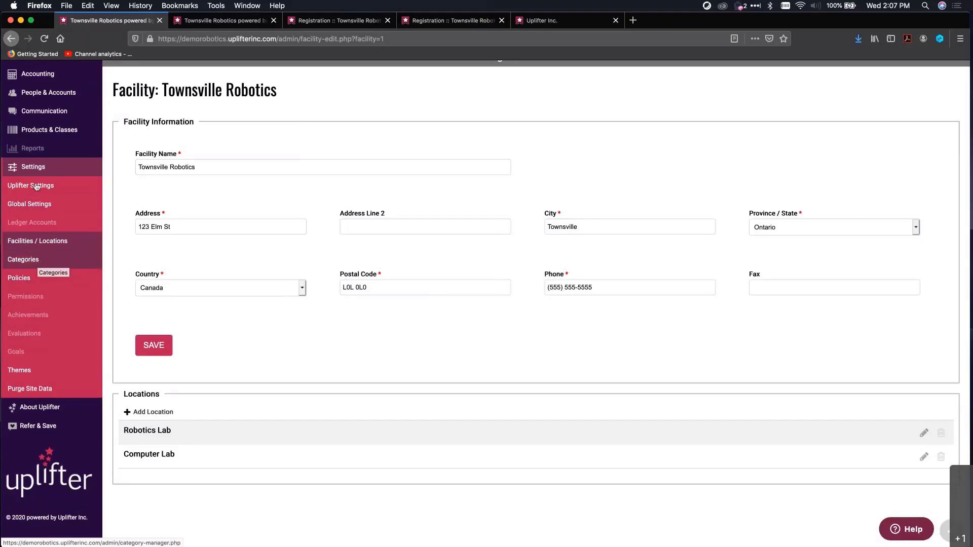
Open the class categories, view the form for creating a new category, and cancel it
click(29, 260)
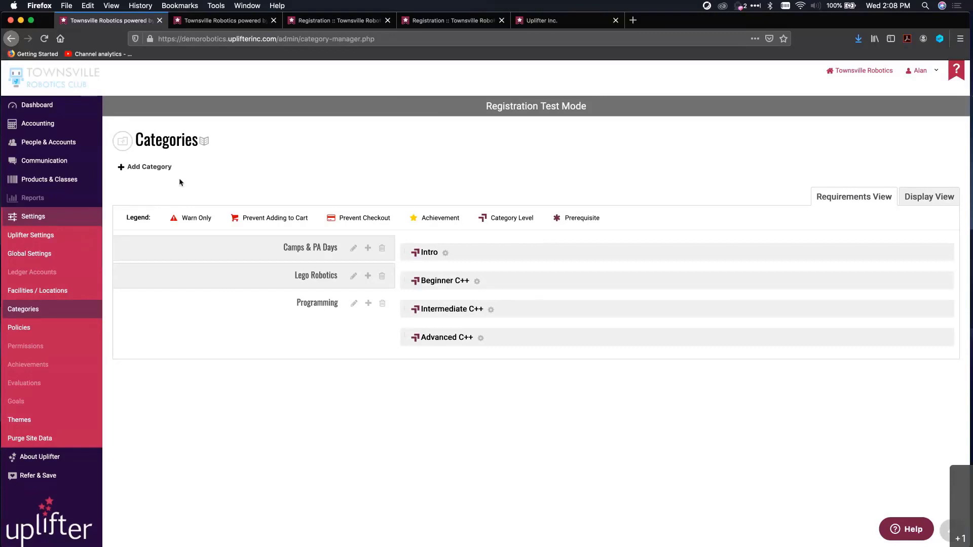
click(155, 169)
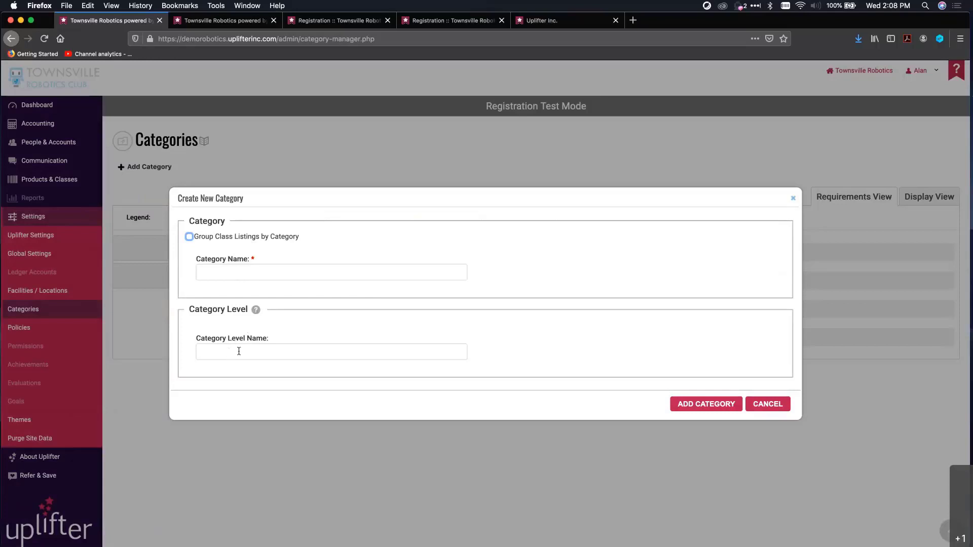
click(777, 403)
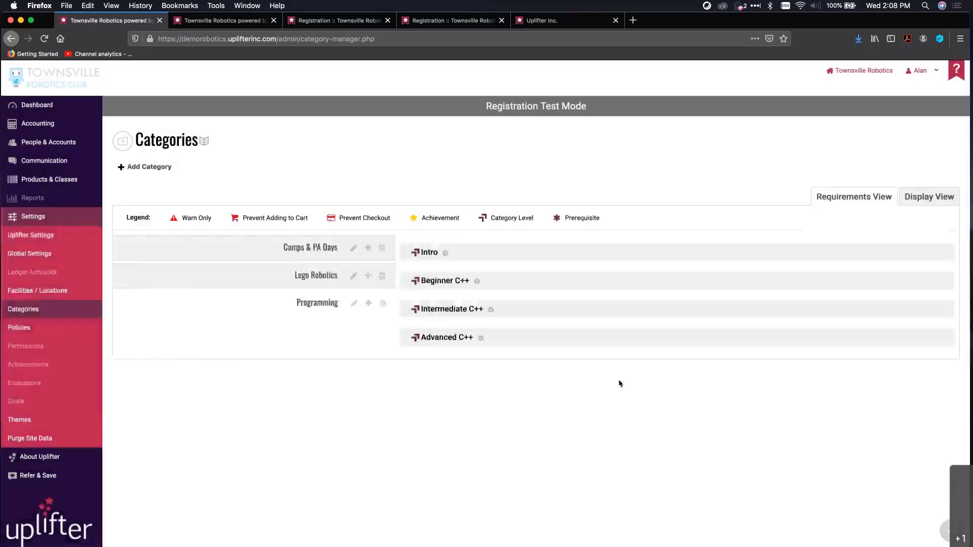
Look through the levels of Camps & PA Days, Lego Robotics and Programming, and expand the Lego WeDo Beginner requirements
click(277, 251)
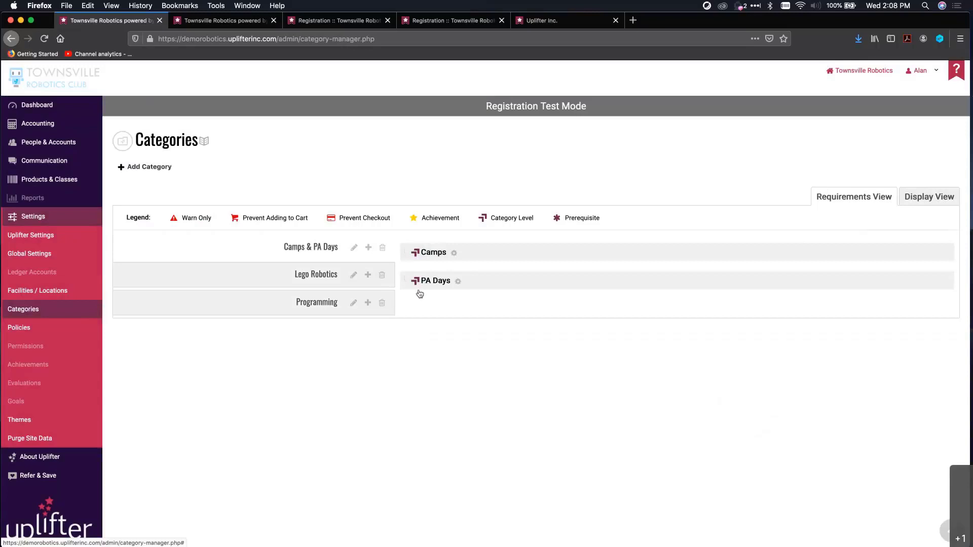
click(277, 276)
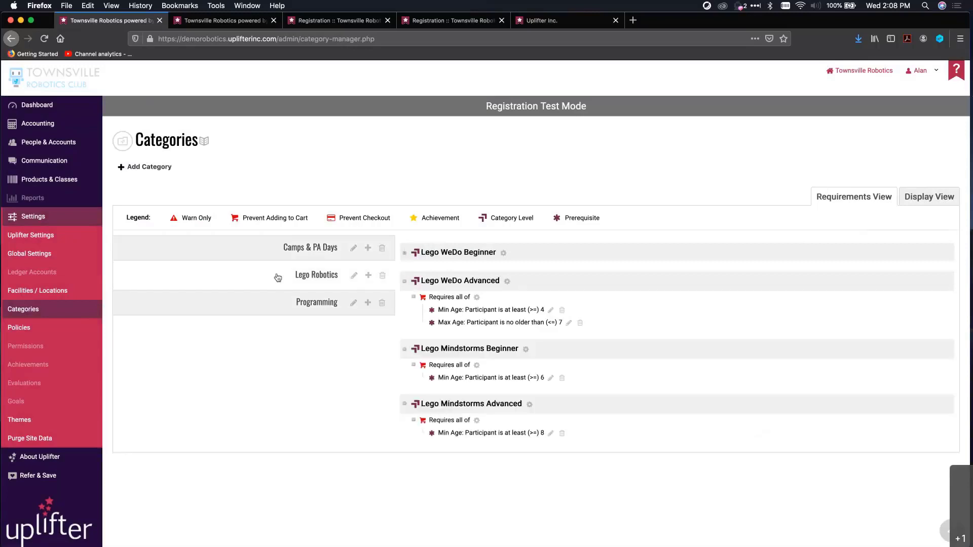
click(278, 304)
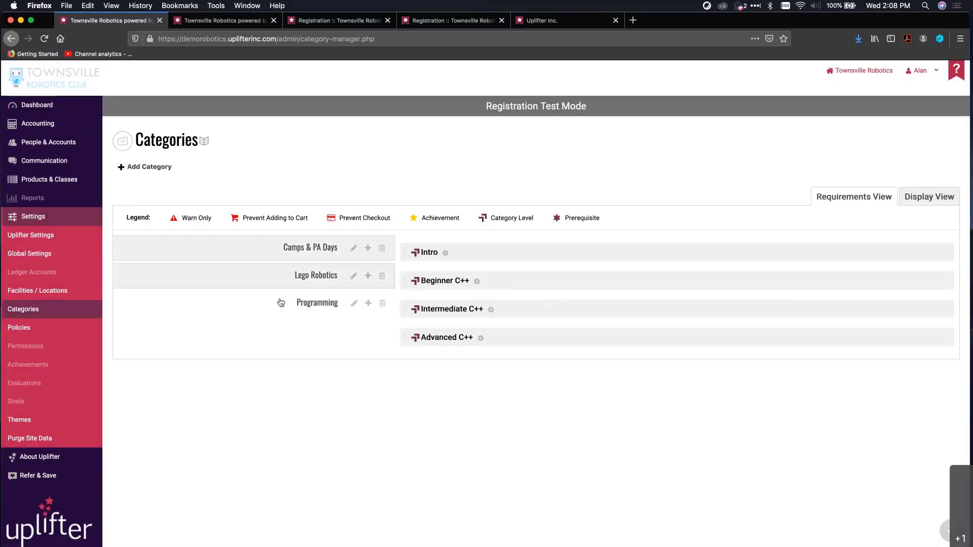
click(282, 277)
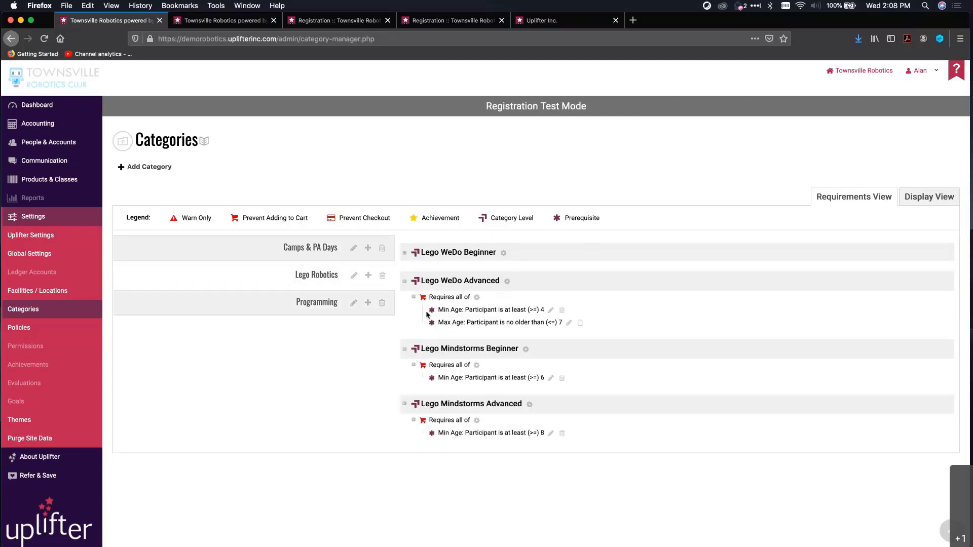
click(440, 259)
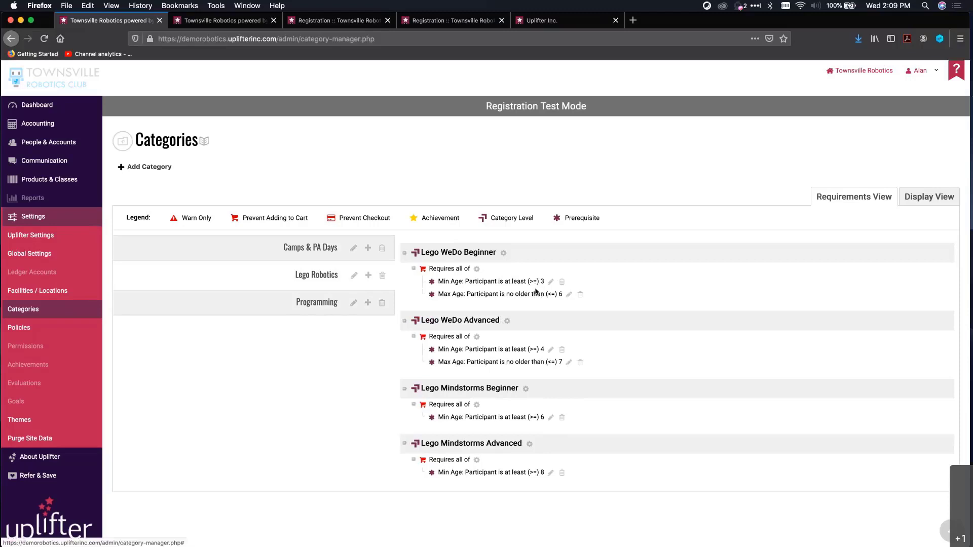
Start a new requirement in the Lego WeDo Beginner requirement group and view the available types, keeping Min Age
click(477, 270)
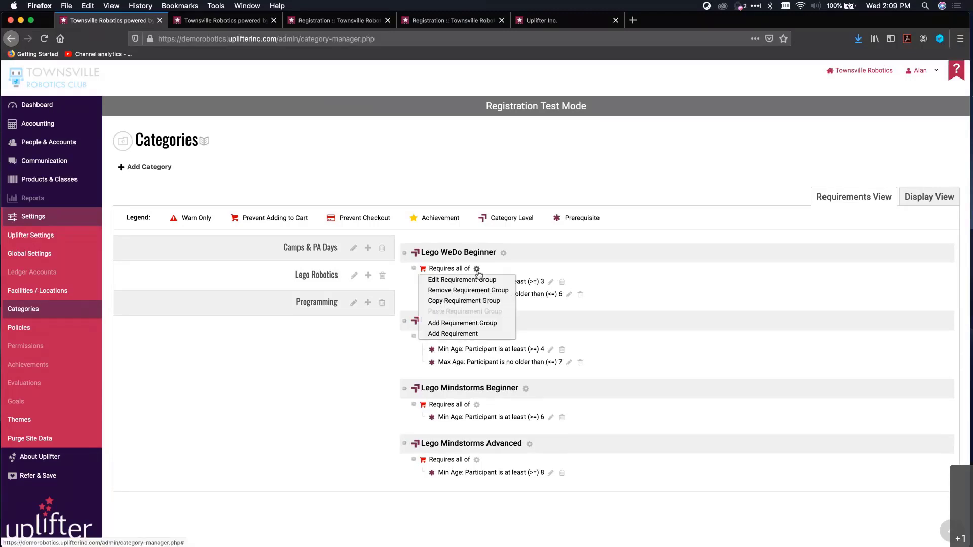
click(451, 335)
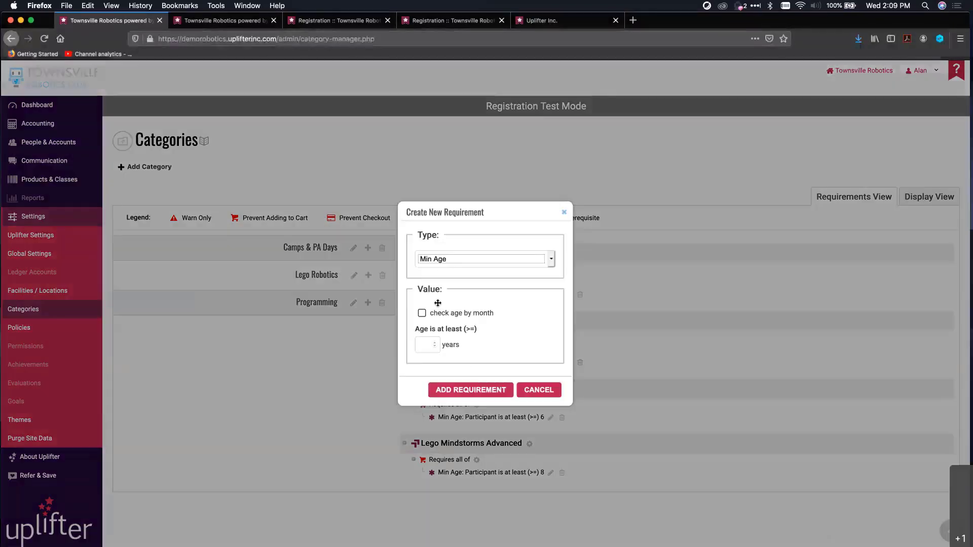
click(445, 262)
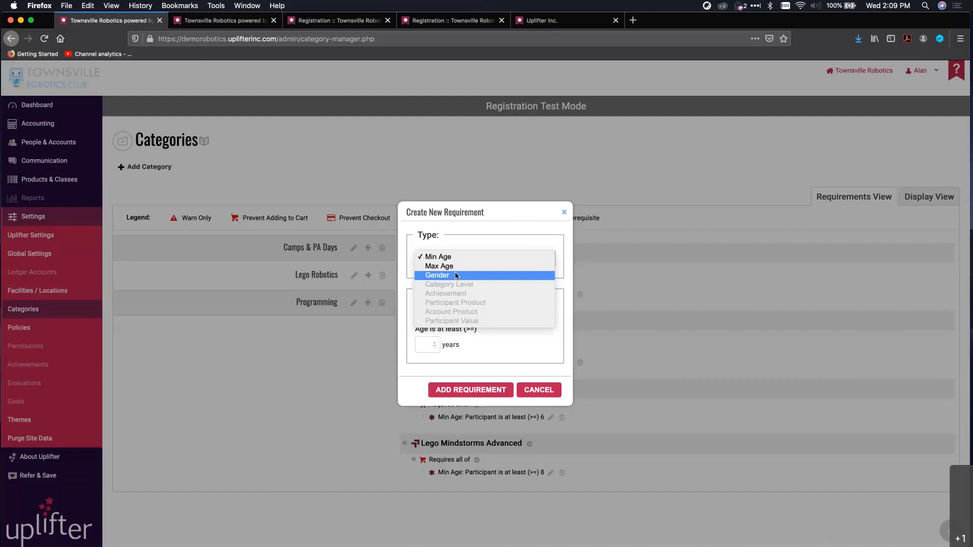
click(460, 246)
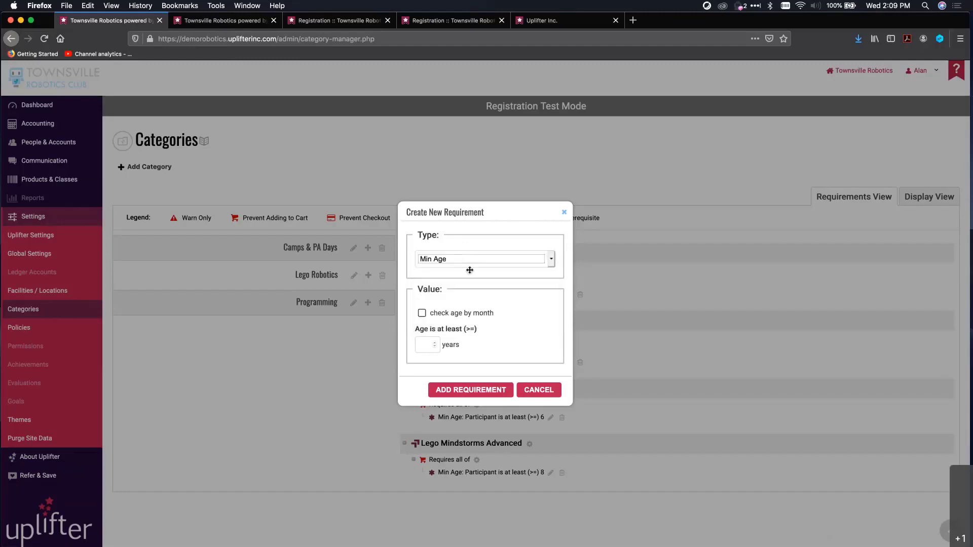
Try a minimum age of 3 years, followed by 1 year and 6 months with age checked by month, and cancel the requirement
click(423, 345)
text(3)
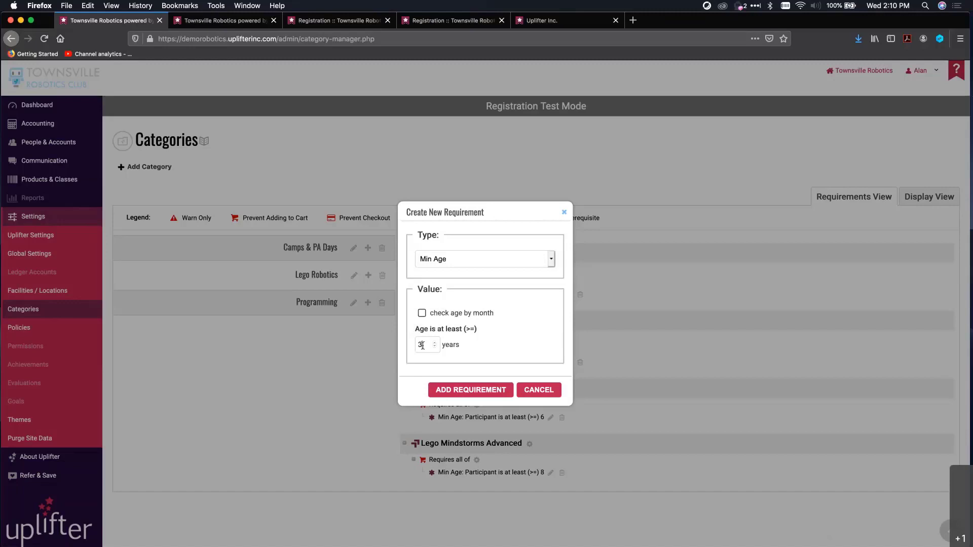
click(422, 314)
double_click(420, 345)
text(1)
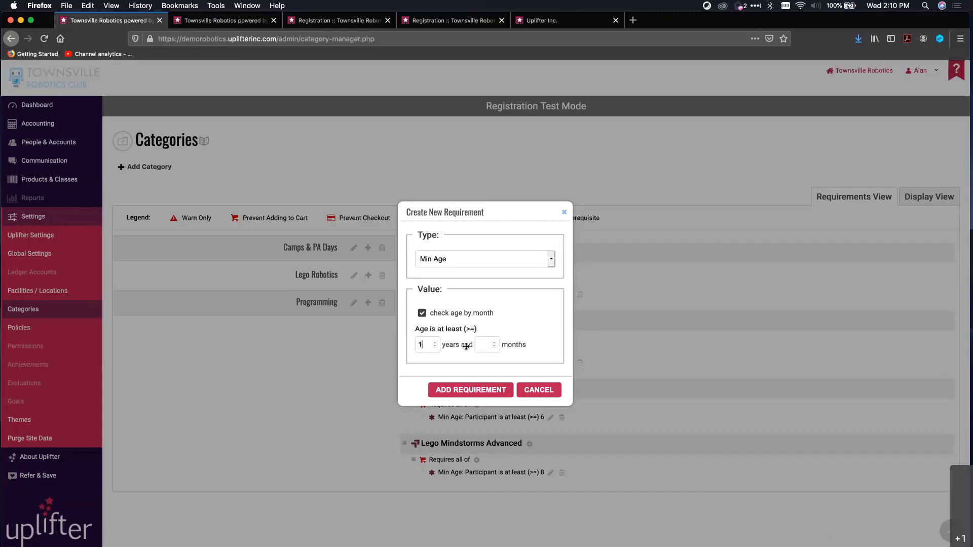
click(483, 345)
text(6)
click(535, 394)
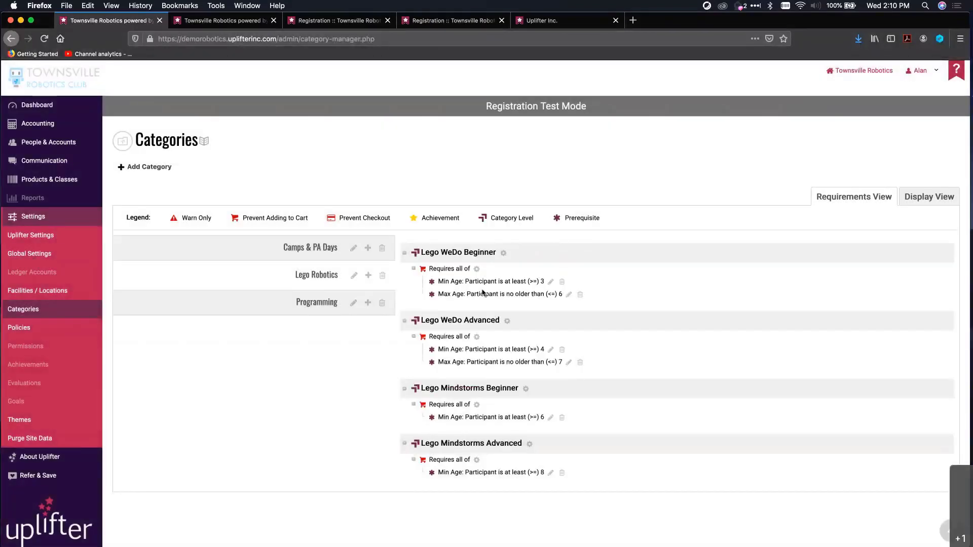
View the edit options of the Lego WeDo Beginner requirement group, and cancel without updating
click(476, 269)
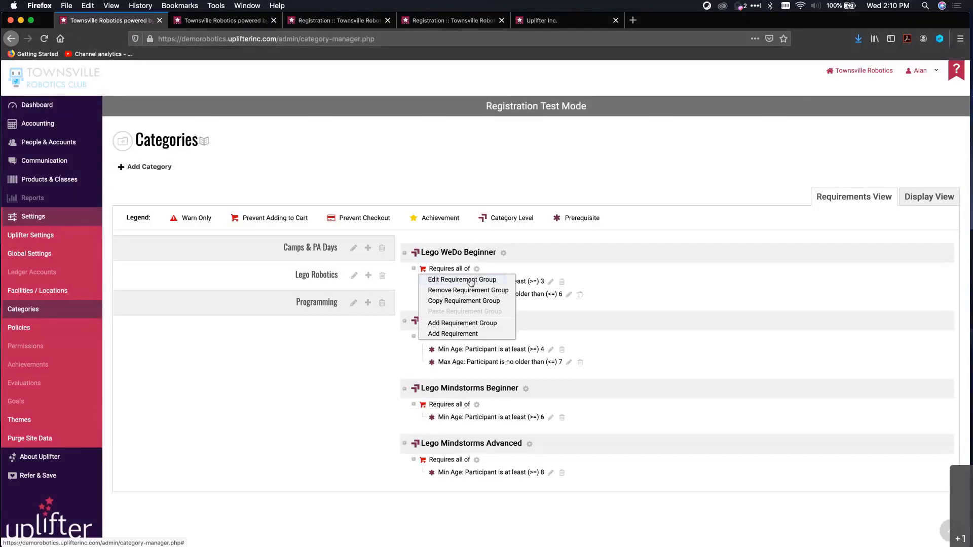
click(471, 281)
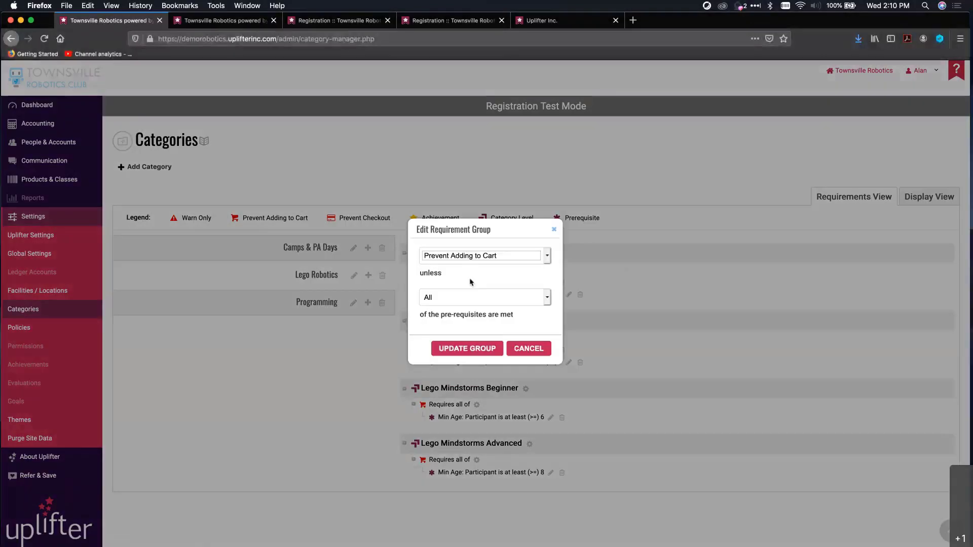
click(517, 350)
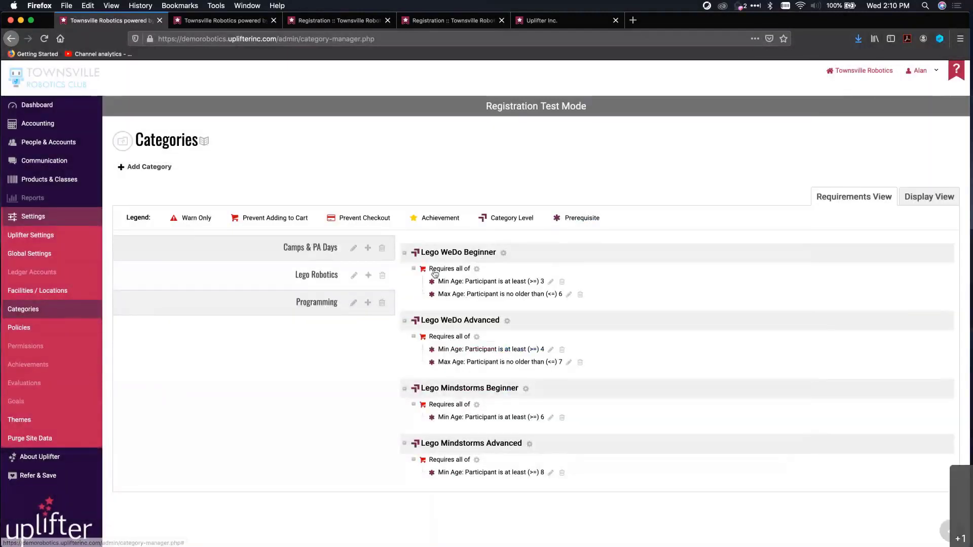
Try Warn Only as the restriction of the Lego WeDo Beginner requirement group, and restore Prevent Adding to Cart
click(476, 268)
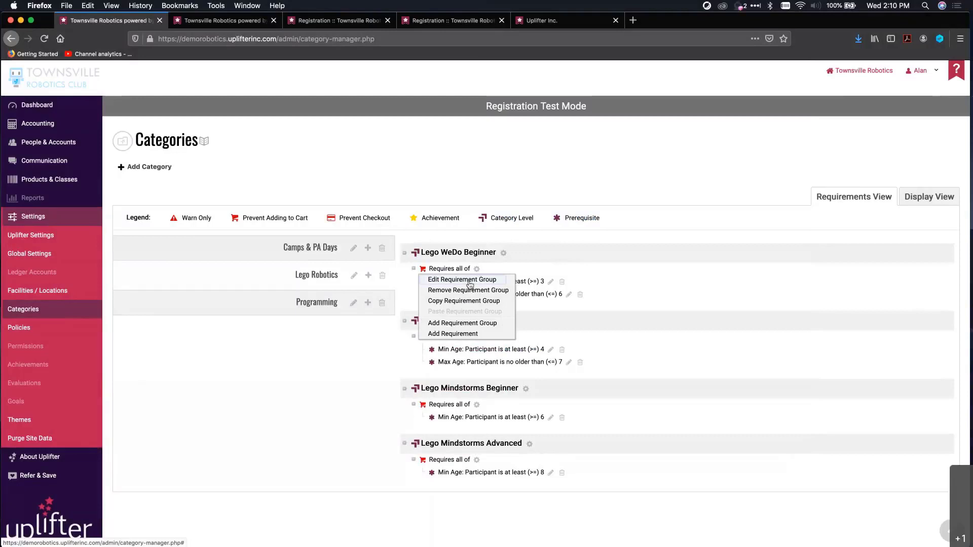
click(470, 283)
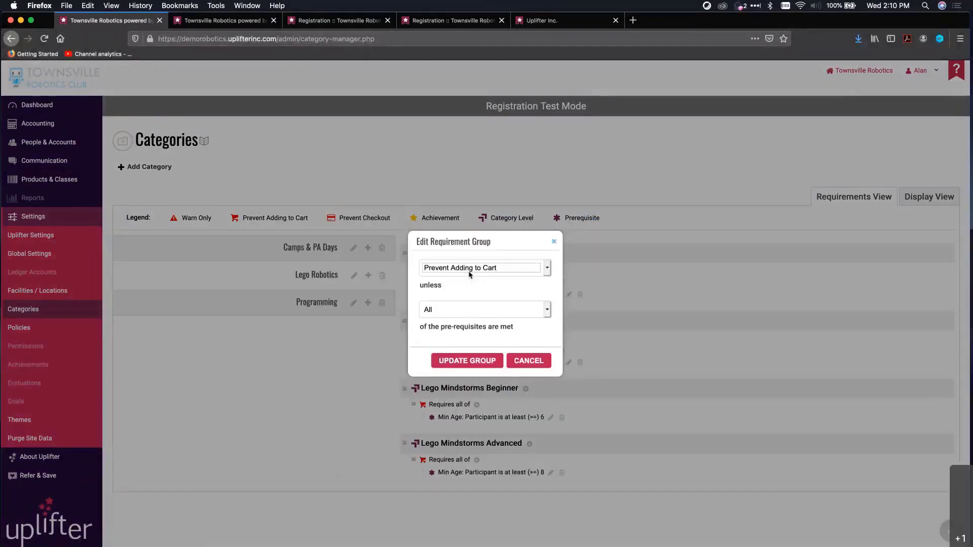
click(470, 271)
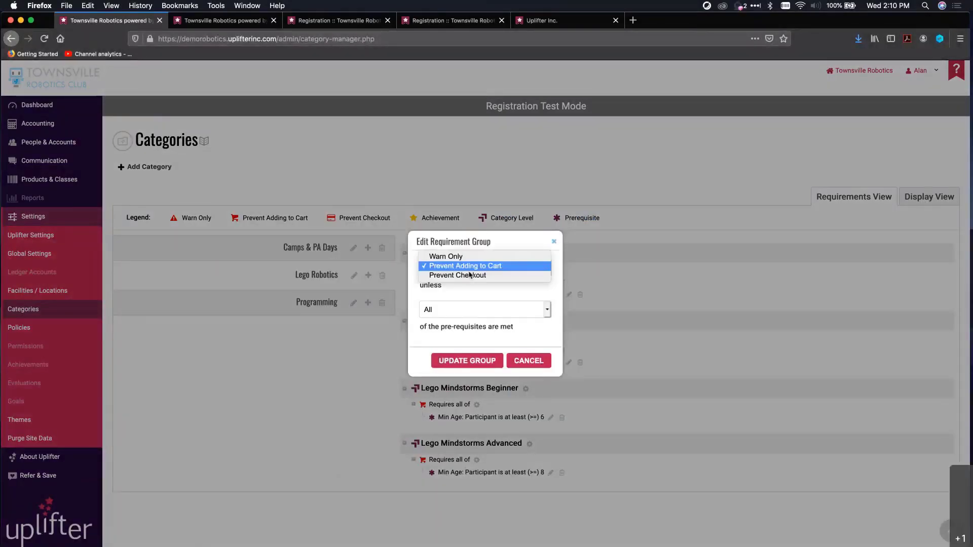
click(463, 255)
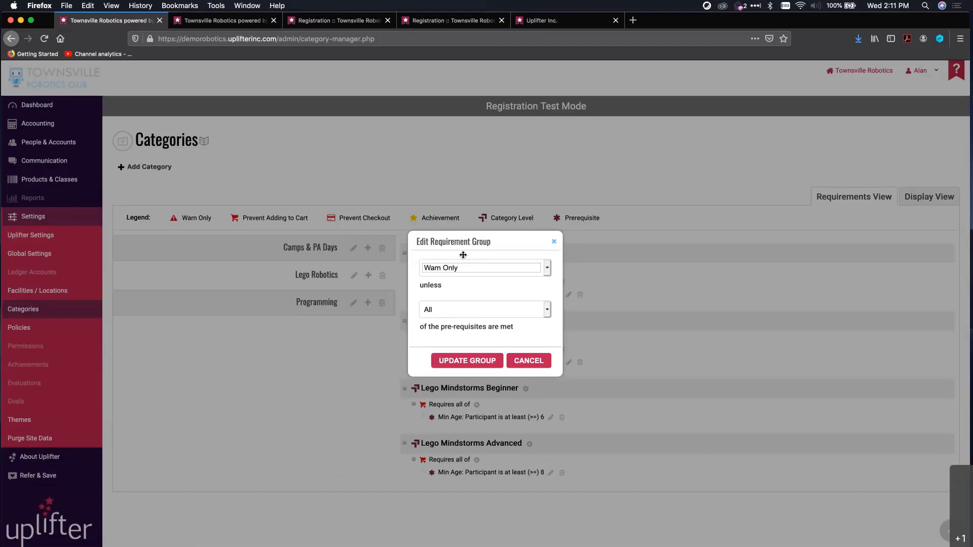
click(439, 268)
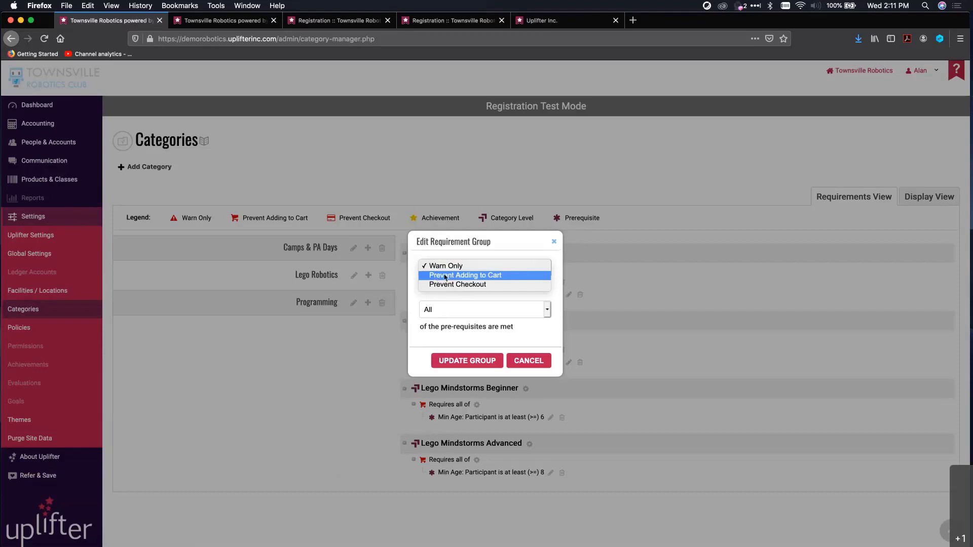
click(445, 277)
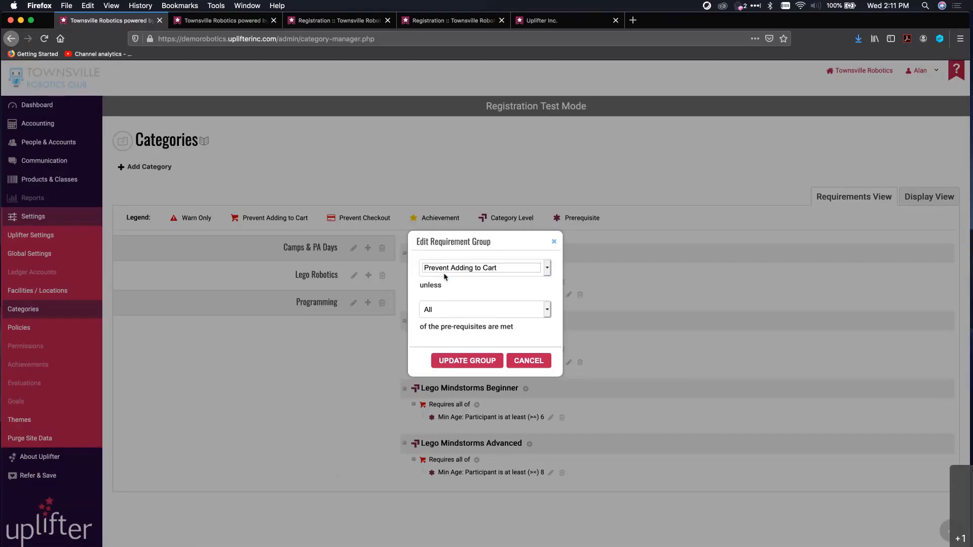
click(445, 272)
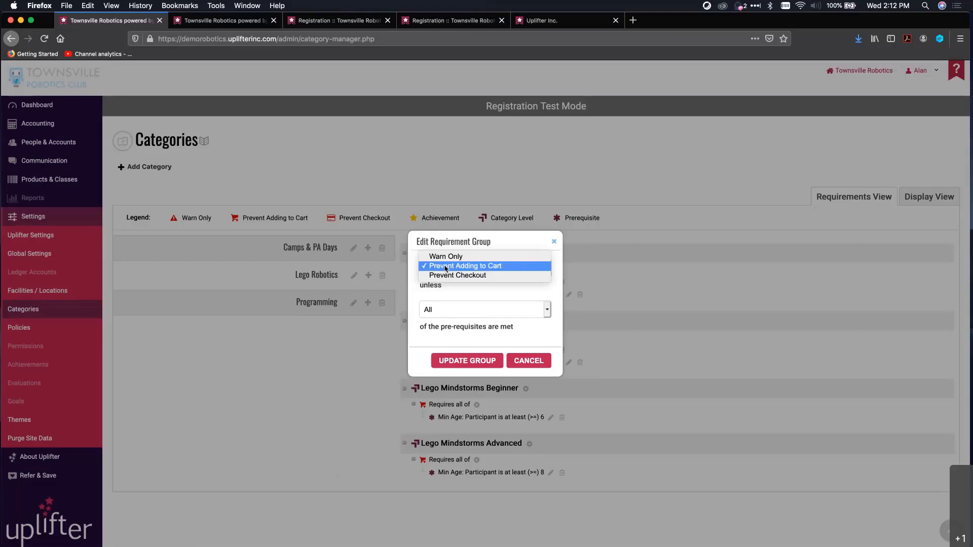
click(456, 266)
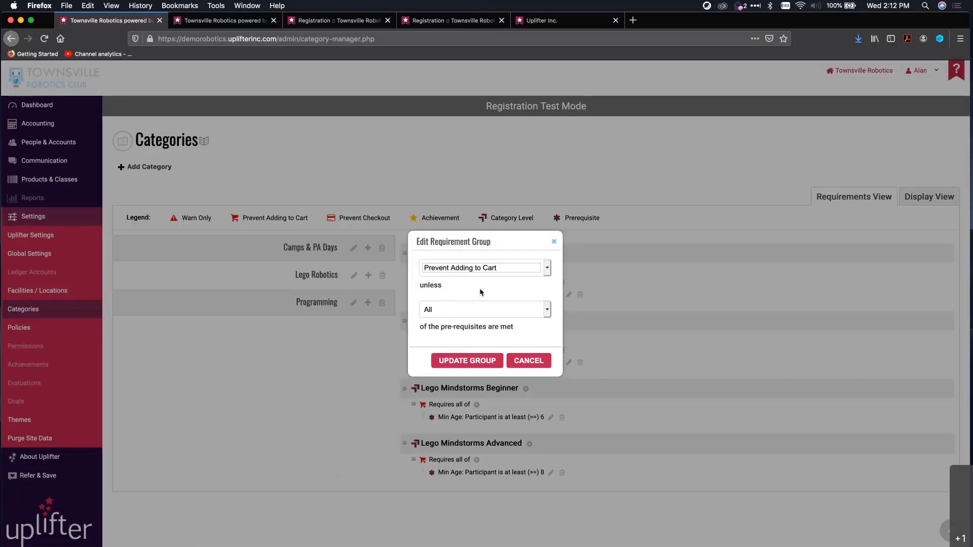
Try requiring only 1 of the group's prerequisites, restore All, and cancel the requirement group edit
click(463, 309)
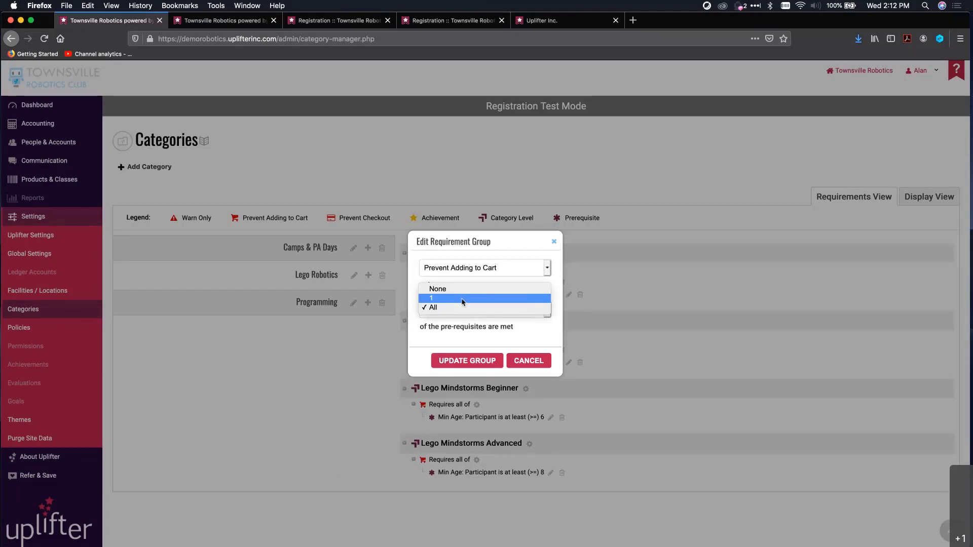
click(462, 303)
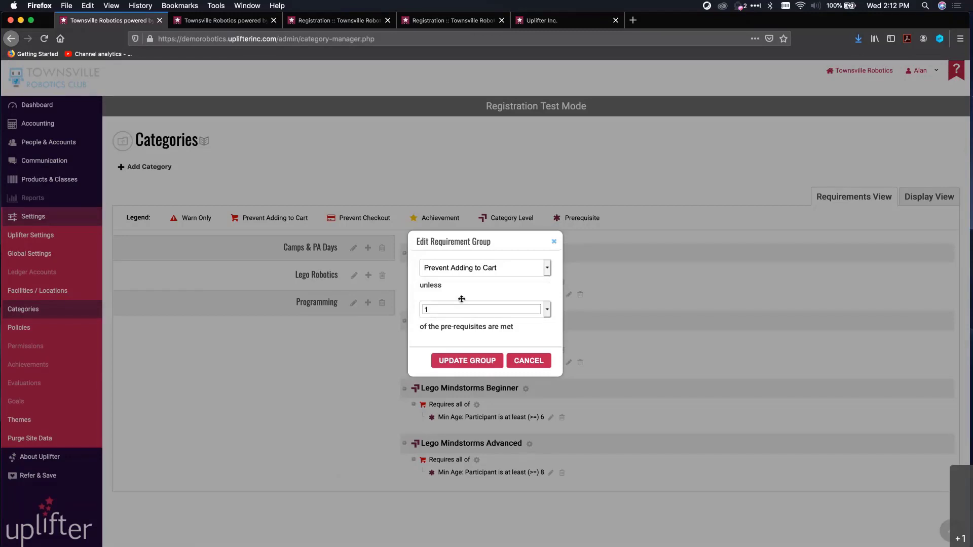
click(462, 312)
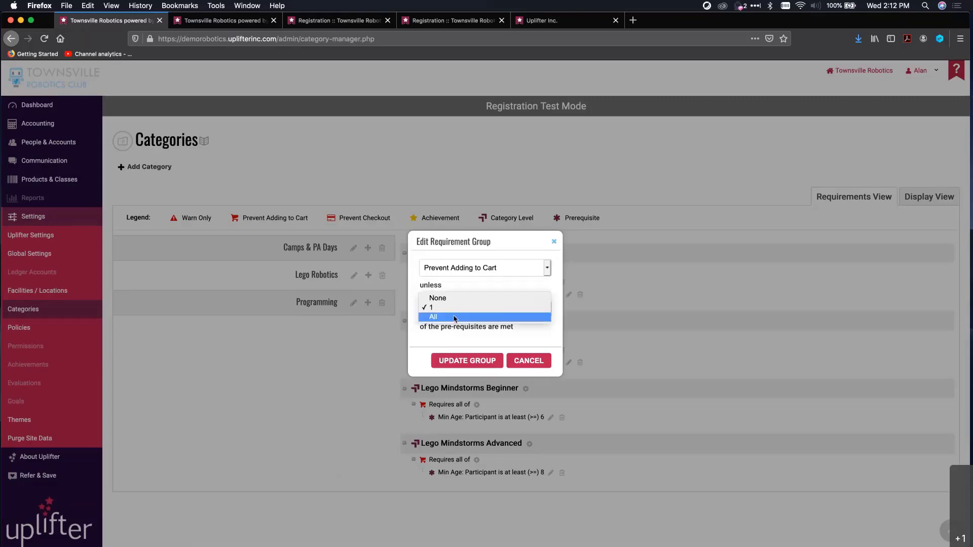
click(455, 319)
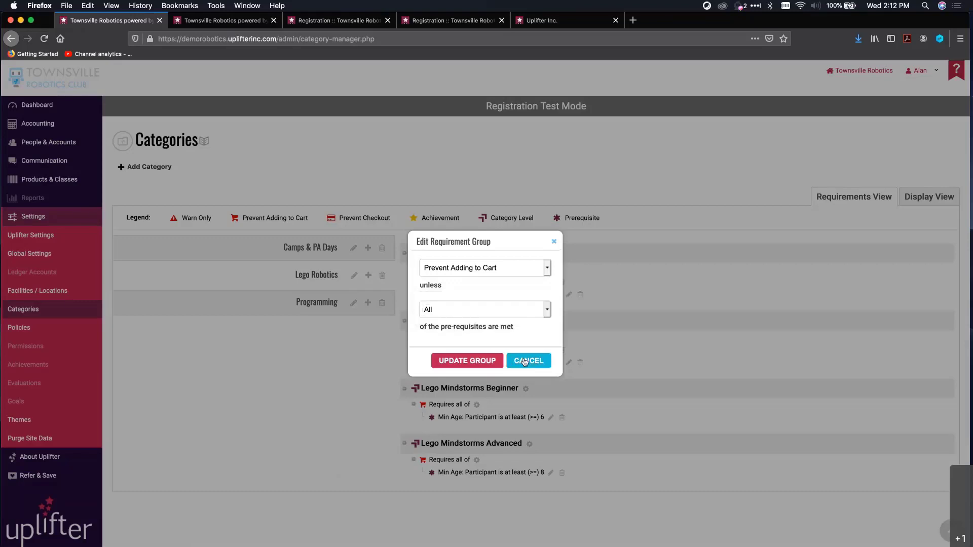
click(528, 360)
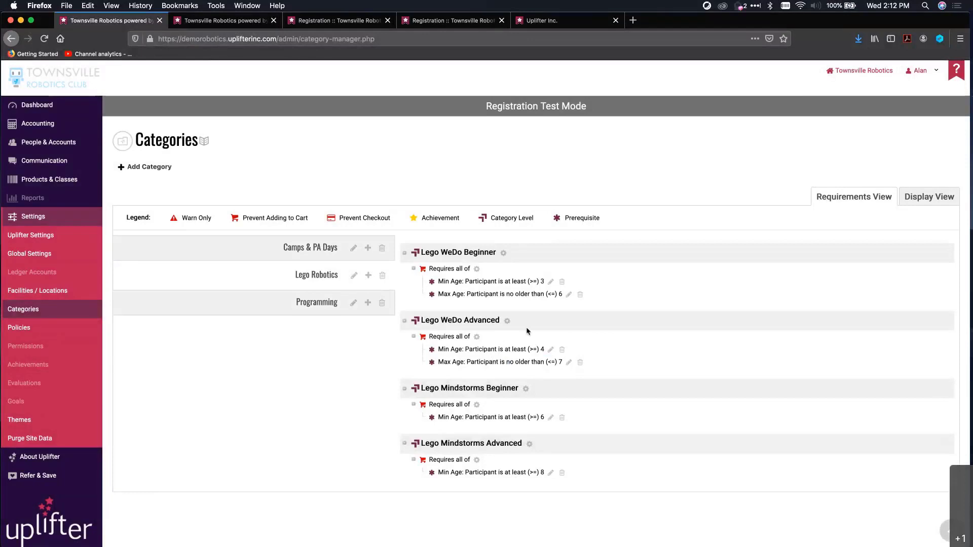
In the categories' display view, show the Camps & PA Days levels and move that category below Programming
click(927, 201)
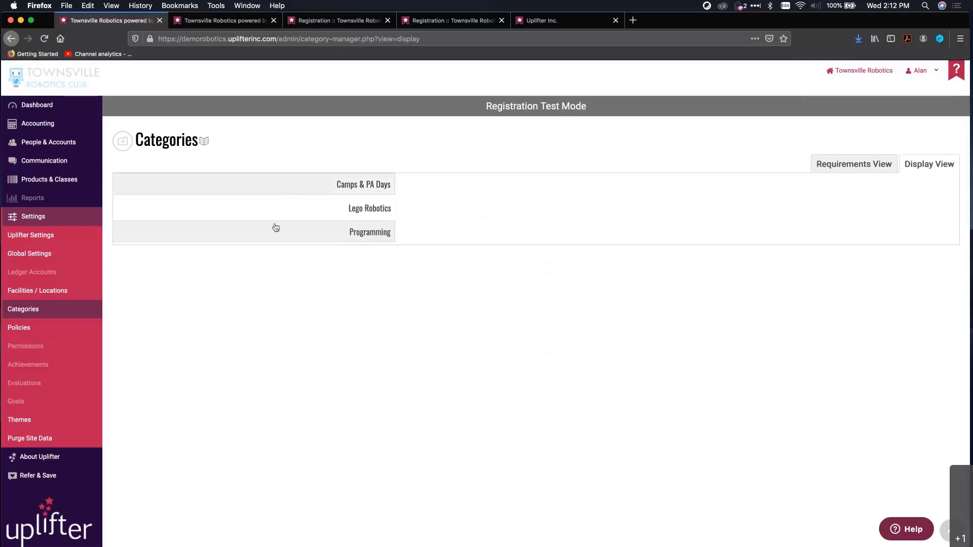
click(273, 186)
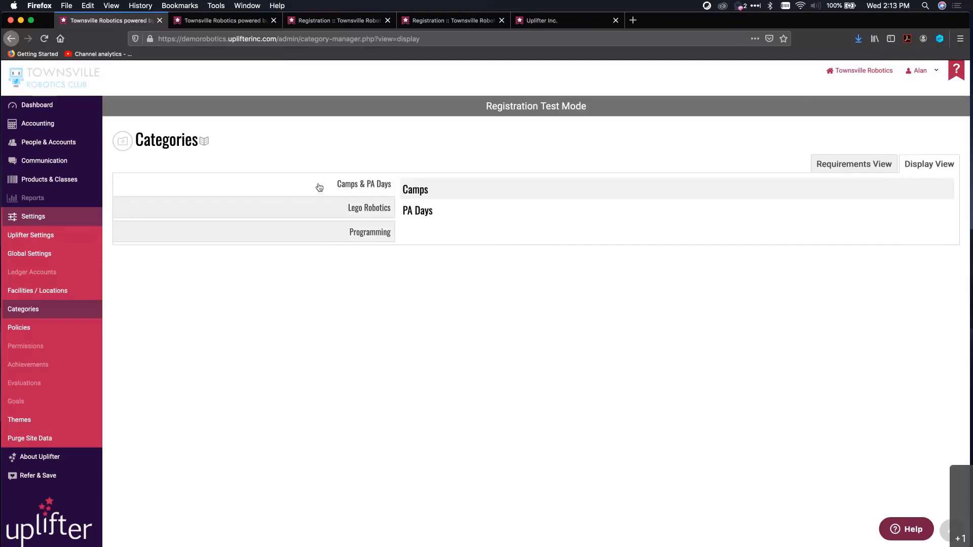
drag(318, 188, 304, 235)
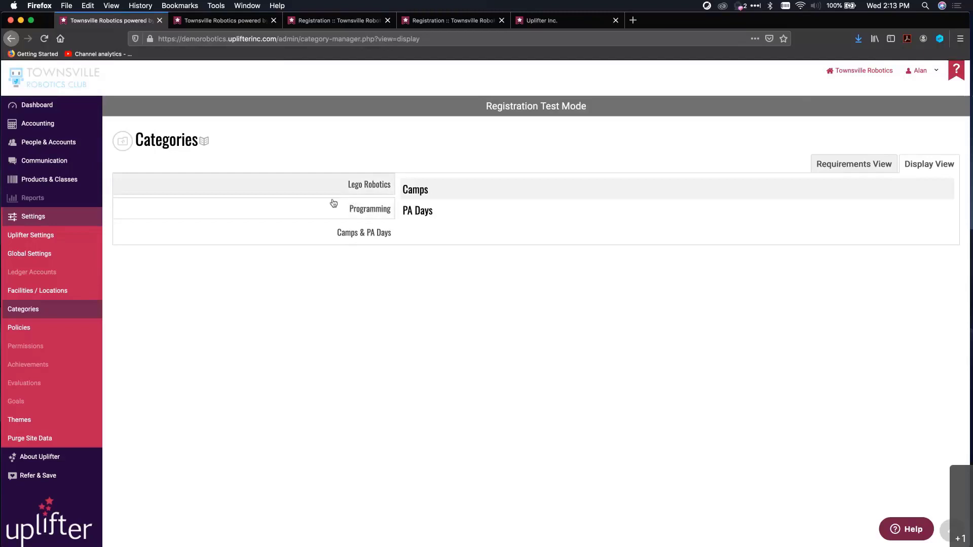
Check the category order on the public class registration page, and return to the category display view
click(316, 21)
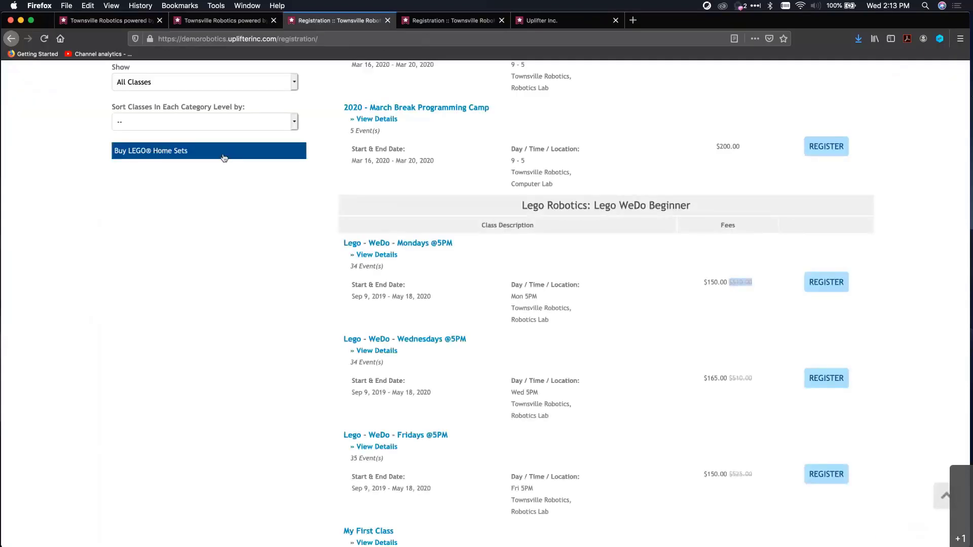
click(113, 21)
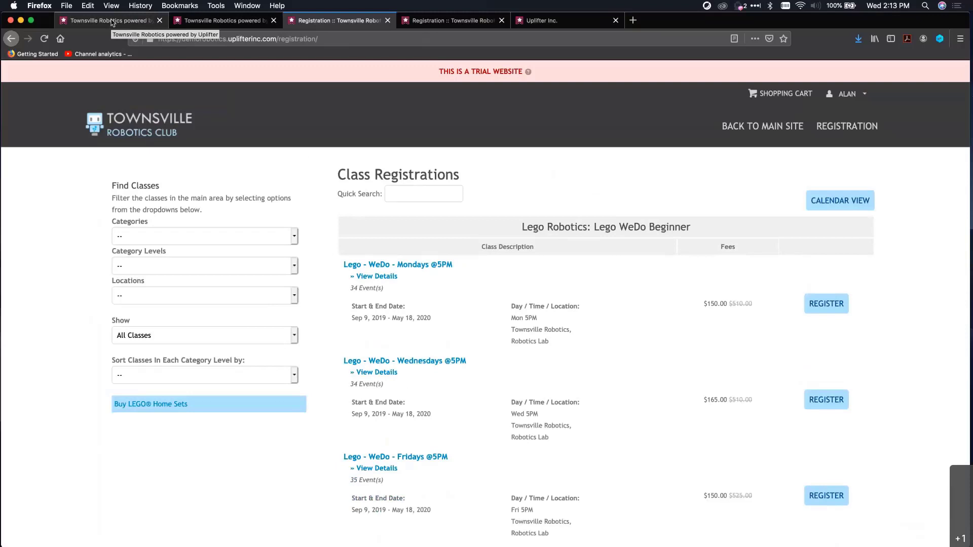
click(113, 21)
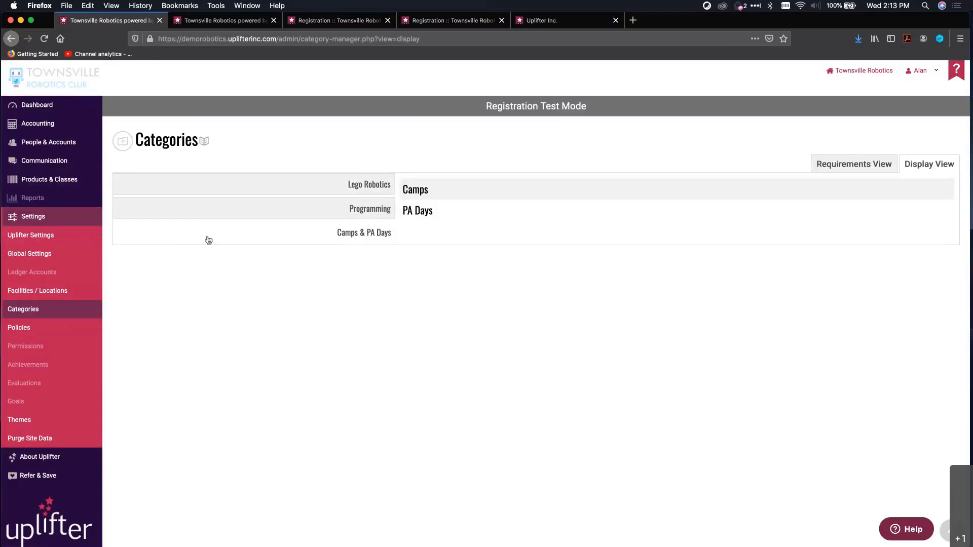
Open the 2019-2020 season for editing and view its age cutoff date calendar without changing the date
mouse_move(79, 177)
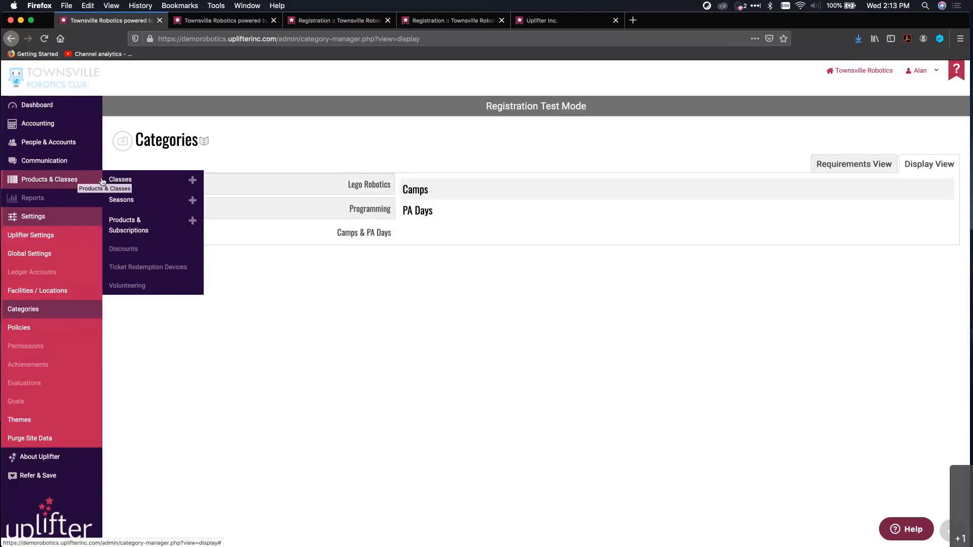
click(144, 203)
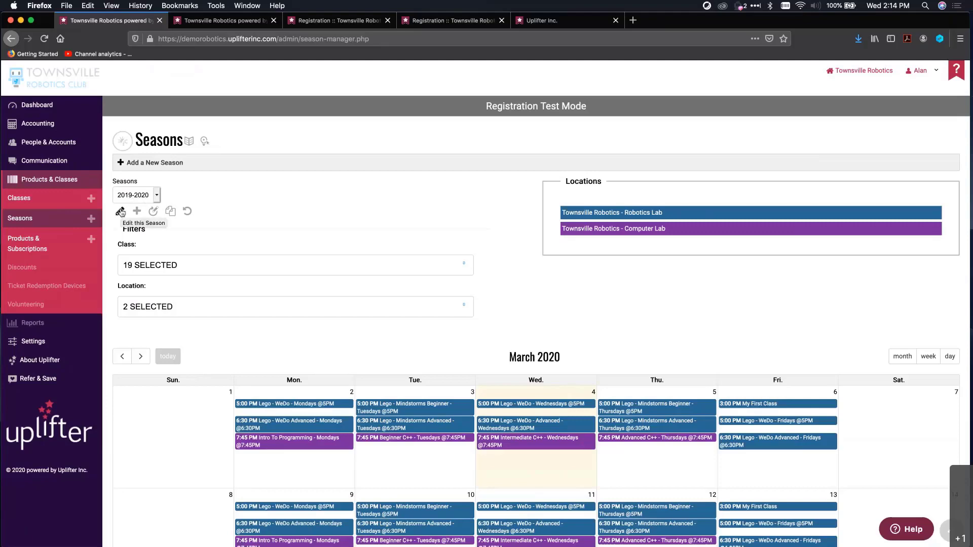
click(120, 212)
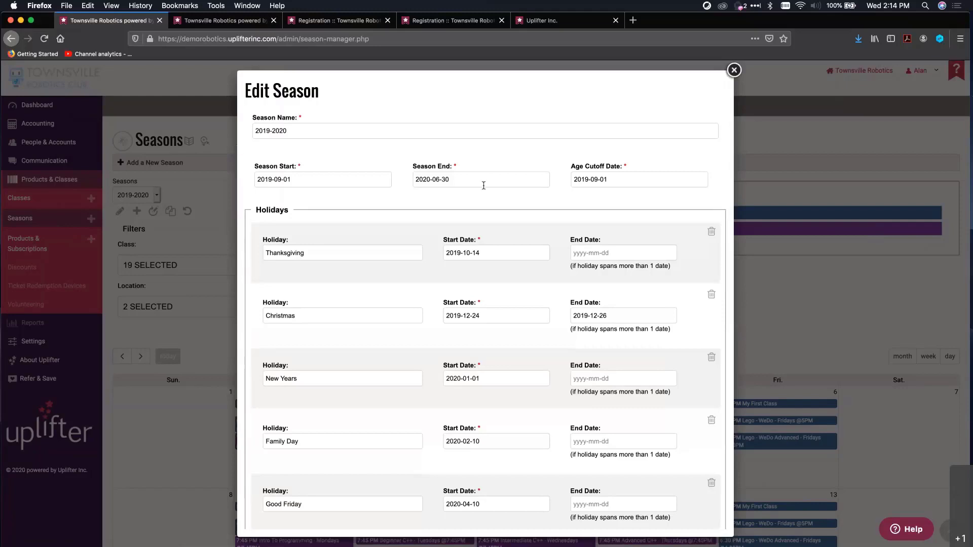
click(624, 179)
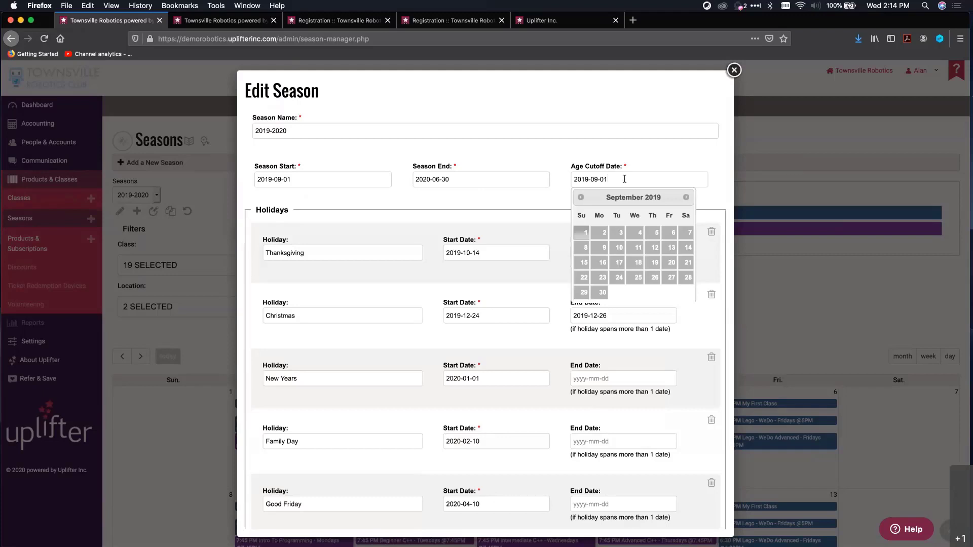
click(520, 152)
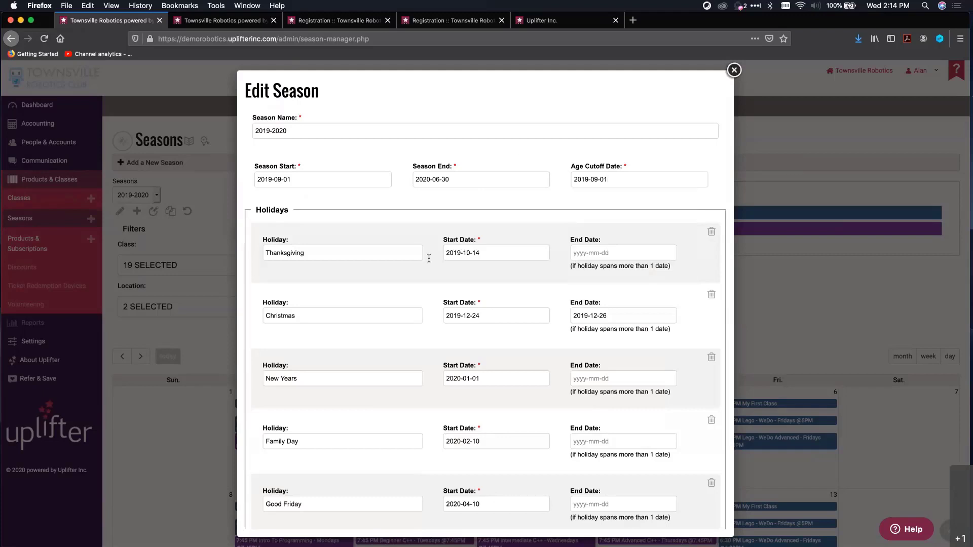
Review the season's holidays, exception days and season event days, and close the season without saving
scroll(430, 262, down, 2)
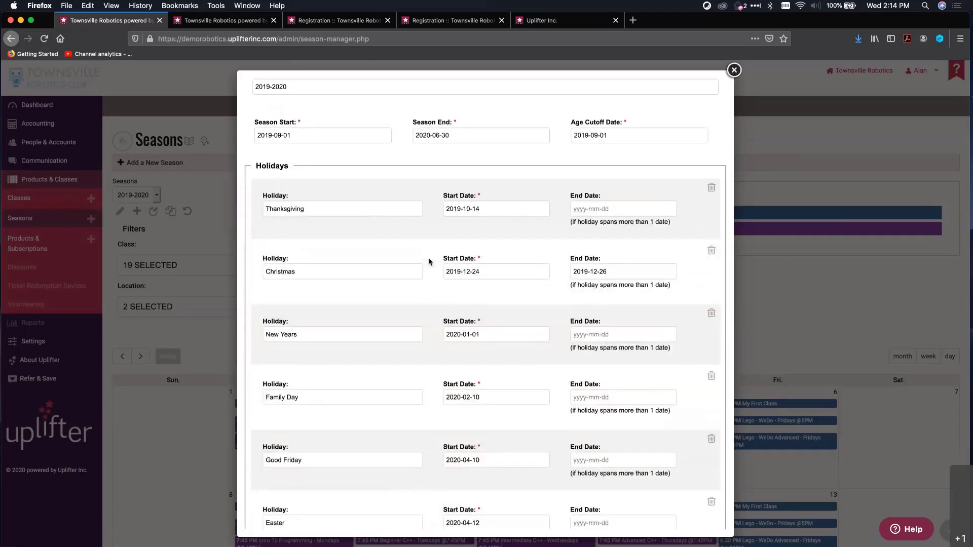
scroll(429, 262, down, 3)
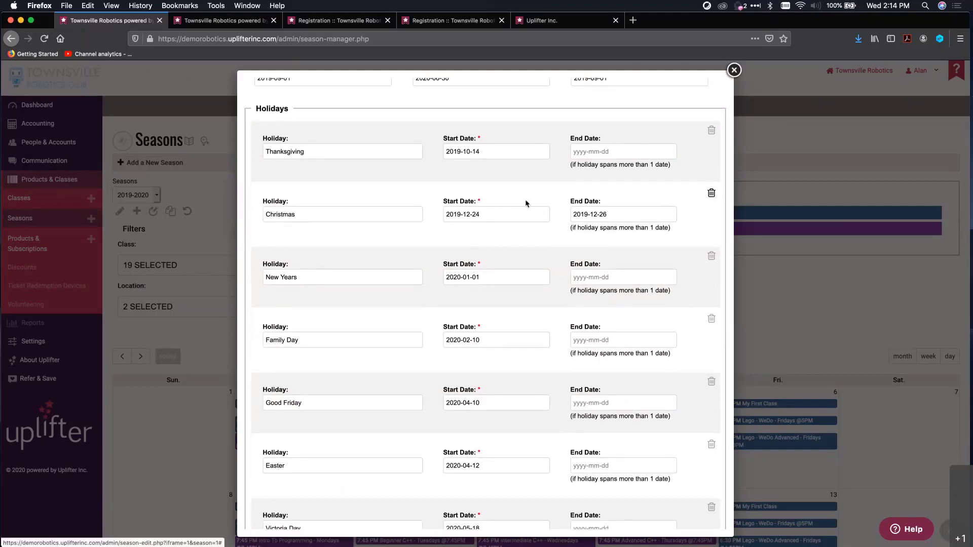
scroll(427, 218, down, 4)
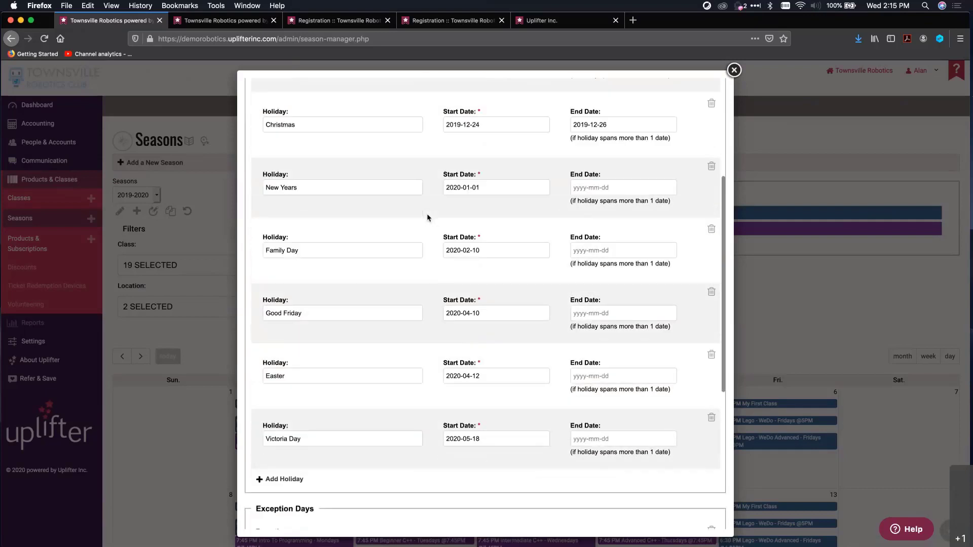
scroll(427, 217, down, 8)
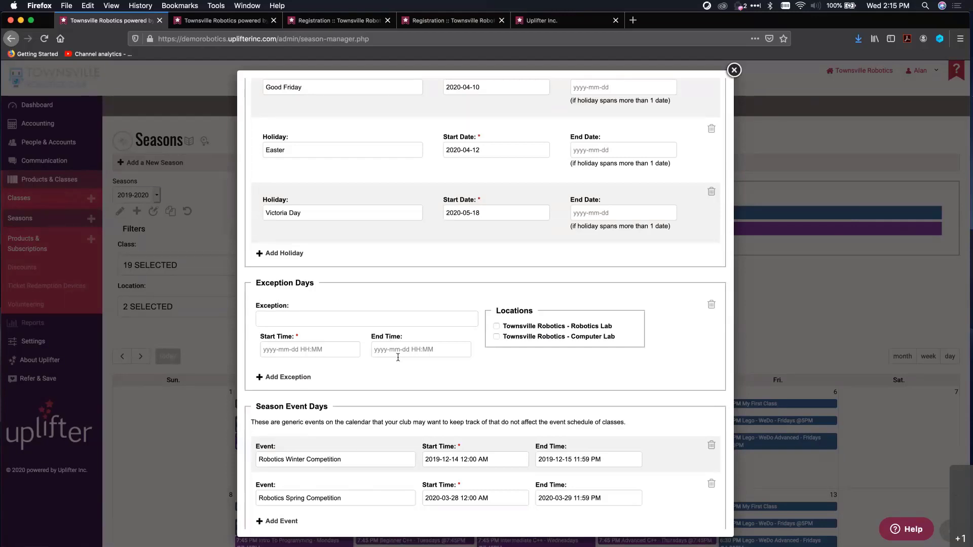
scroll(397, 357, down, 2)
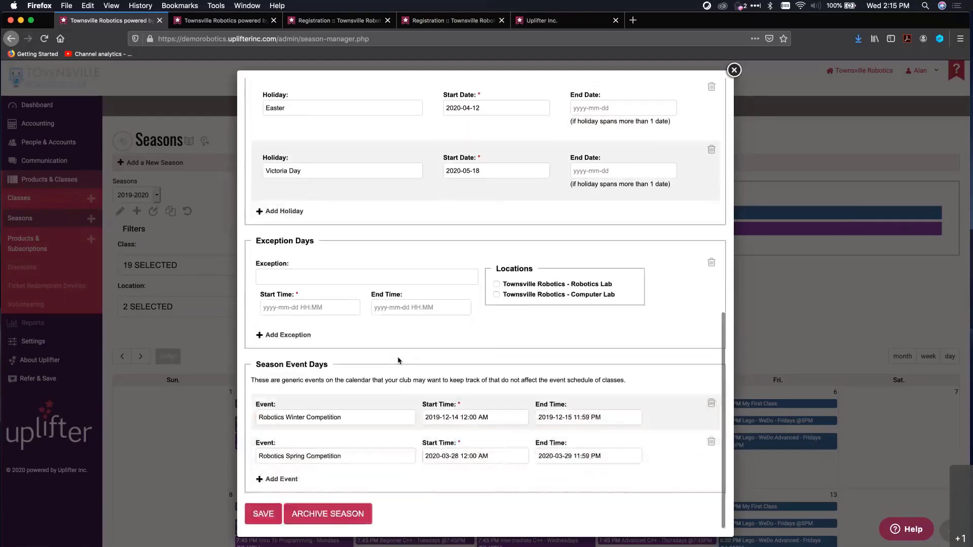
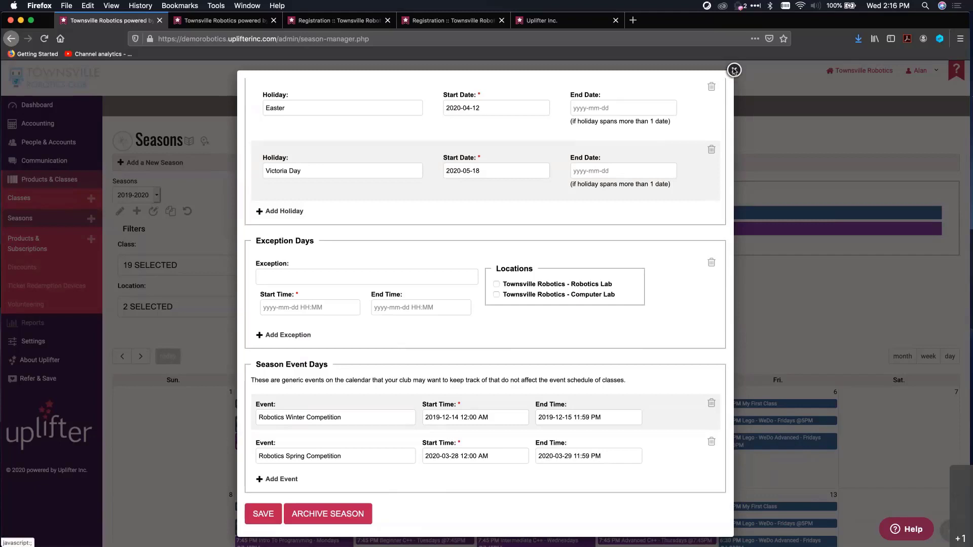
click(734, 70)
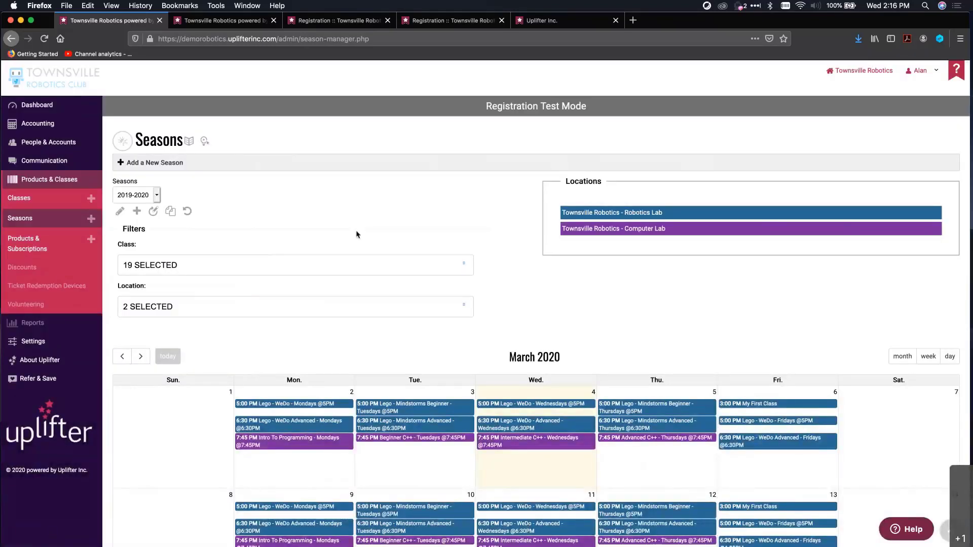
Look through the products and subscriptions, and open the LEGO Education WeDo 2.0 Core Set for editing
click(45, 243)
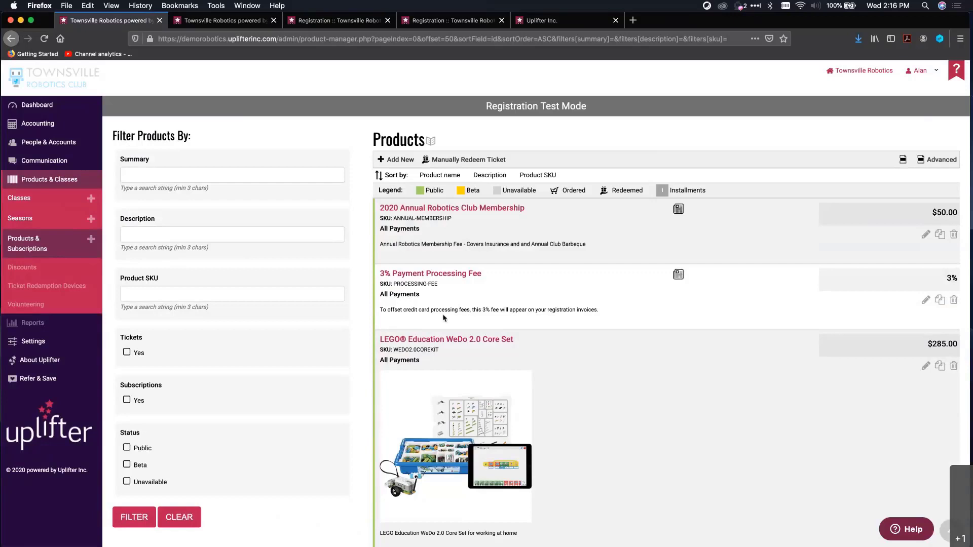
scroll(541, 349, down, 2)
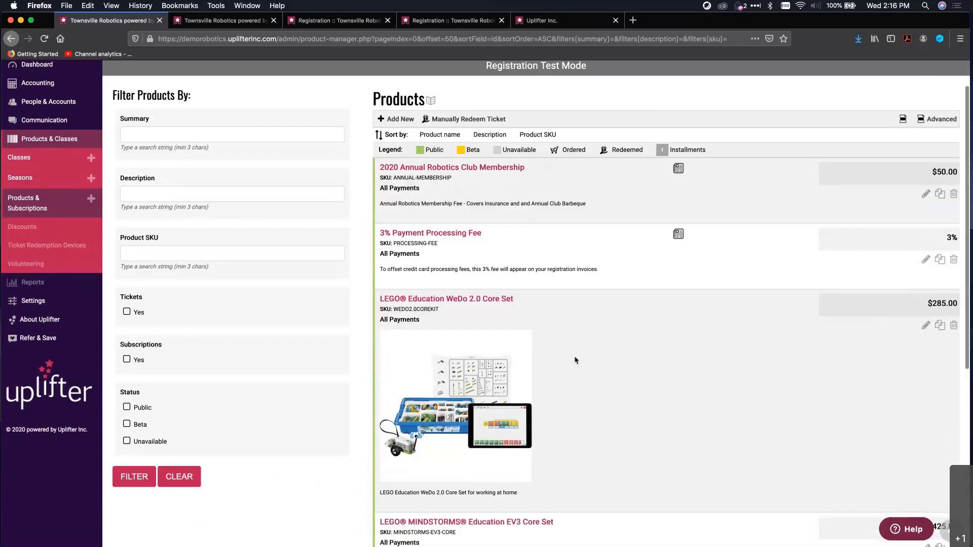
scroll(575, 360, down, 2)
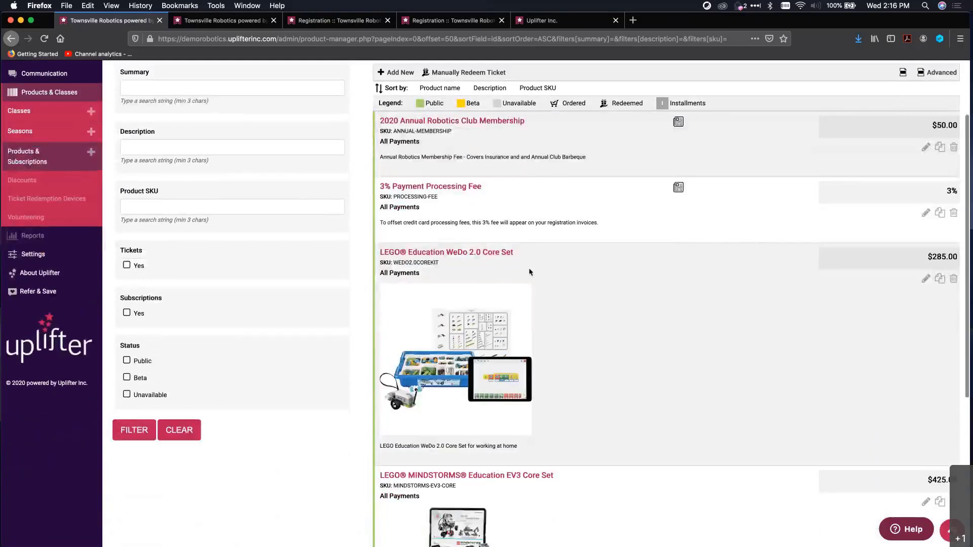
click(462, 278)
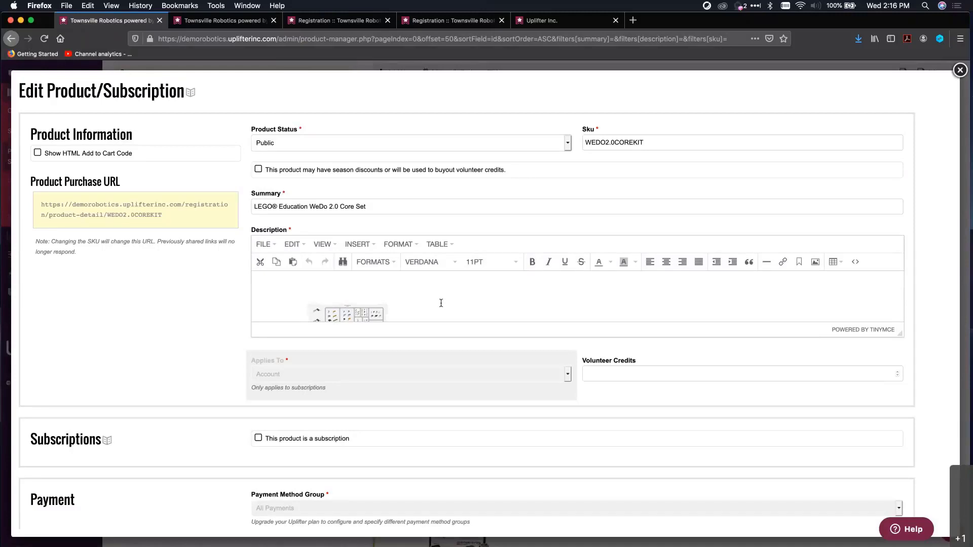
Review the LEGO Education WeDo 2.0 Core Set's status options, description and payment settings, and close the product without saving
scroll(441, 303, down, 1)
scroll(440, 303, down, 2)
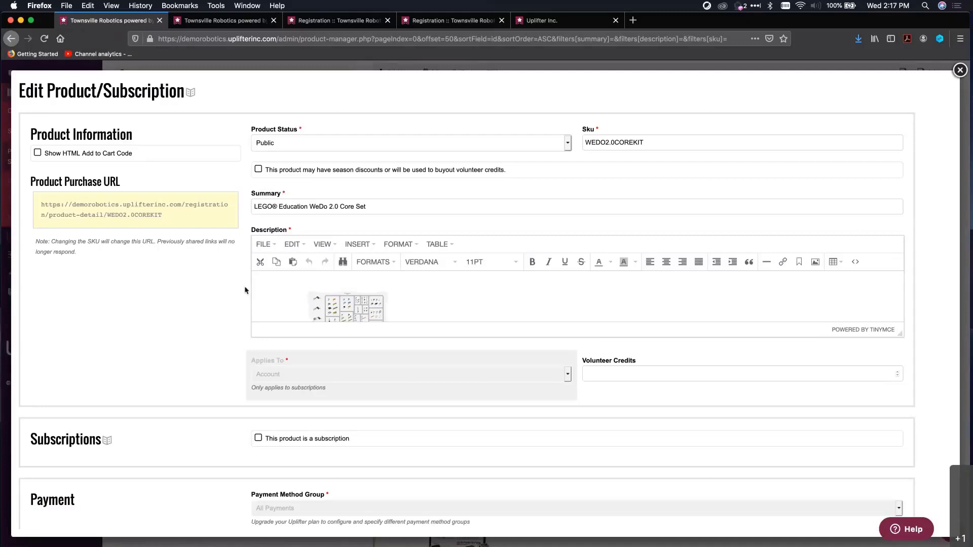
click(567, 145)
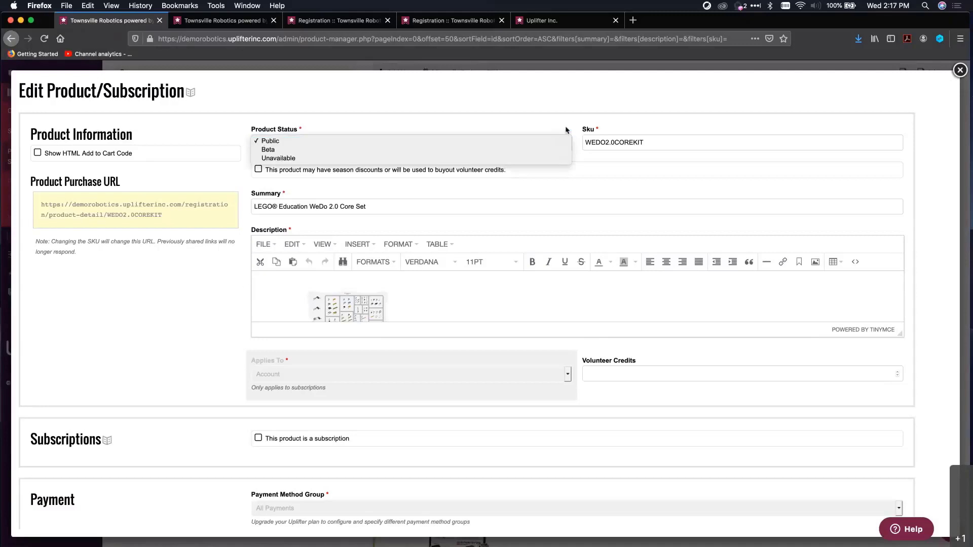
click(597, 133)
scroll(446, 197, down, 1)
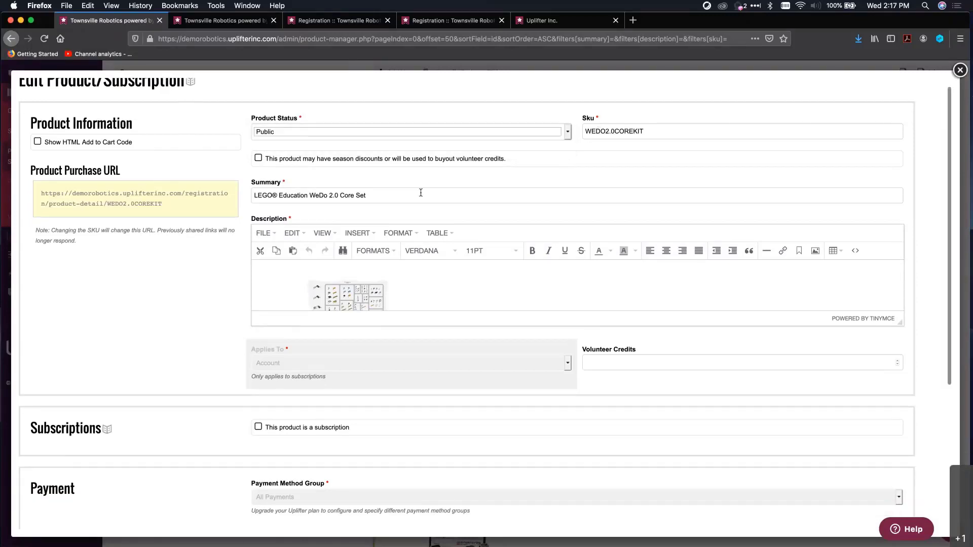
scroll(393, 302, down, 3)
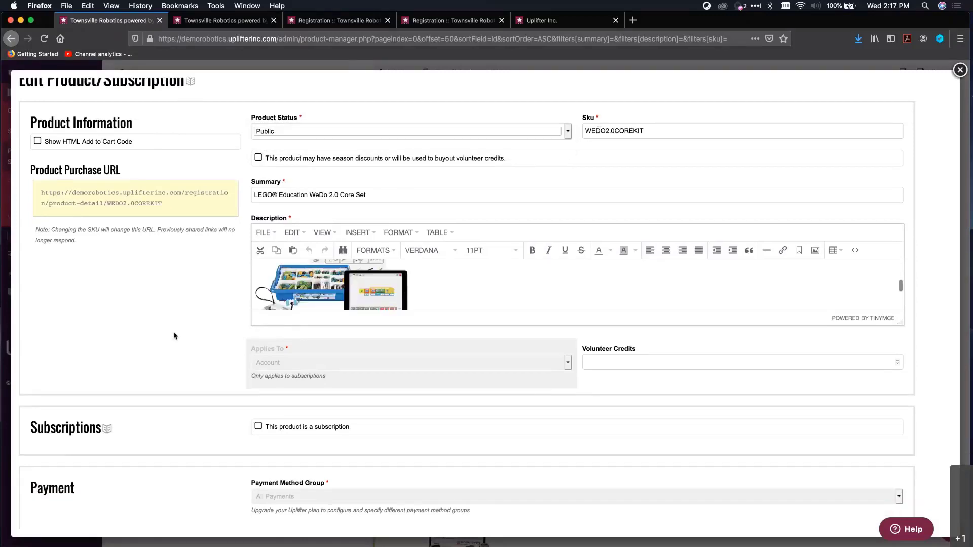
scroll(161, 333, down, 5)
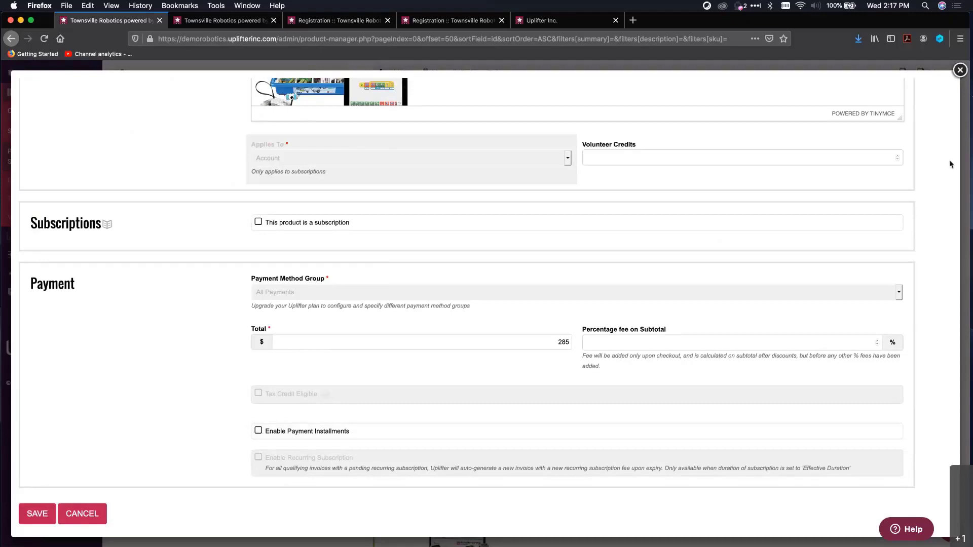
click(959, 70)
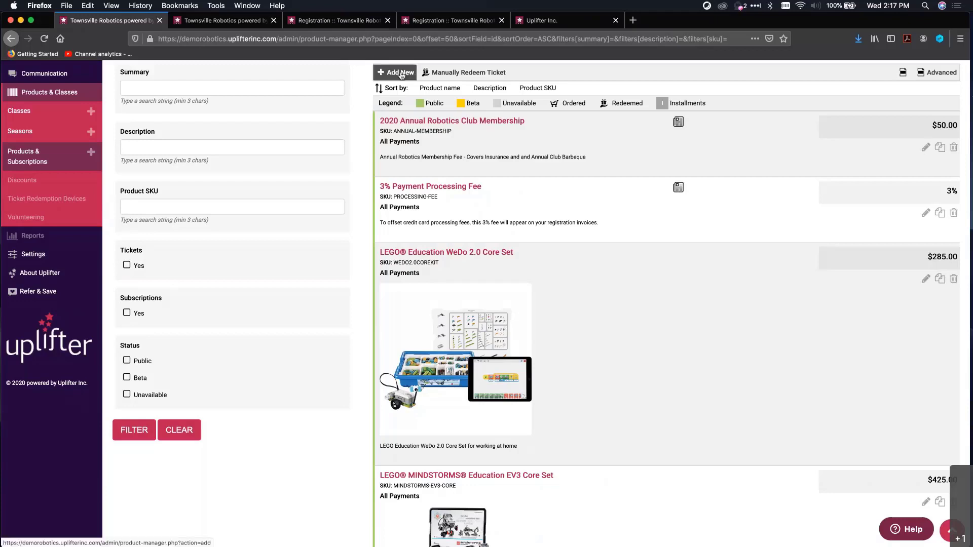
Open the 2020 Annual Robotics Club Membership for editing and check who it applies to, keeping Participant selected
click(925, 148)
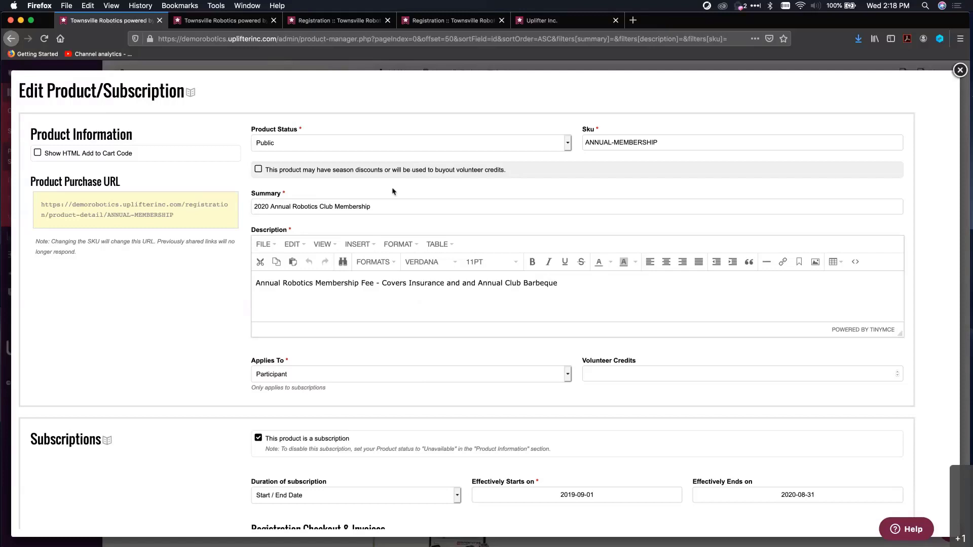
scroll(346, 320, down, 1)
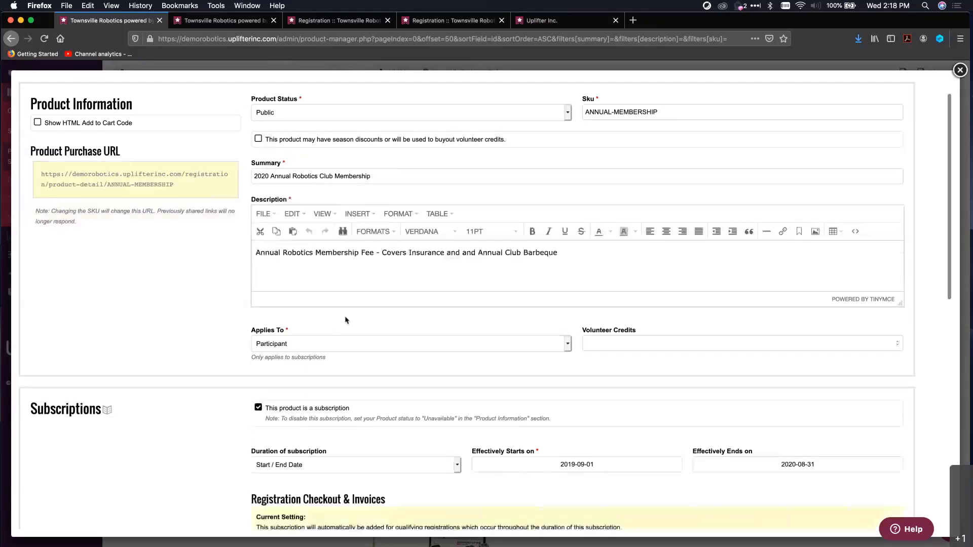
scroll(346, 320, down, 1)
click(340, 320)
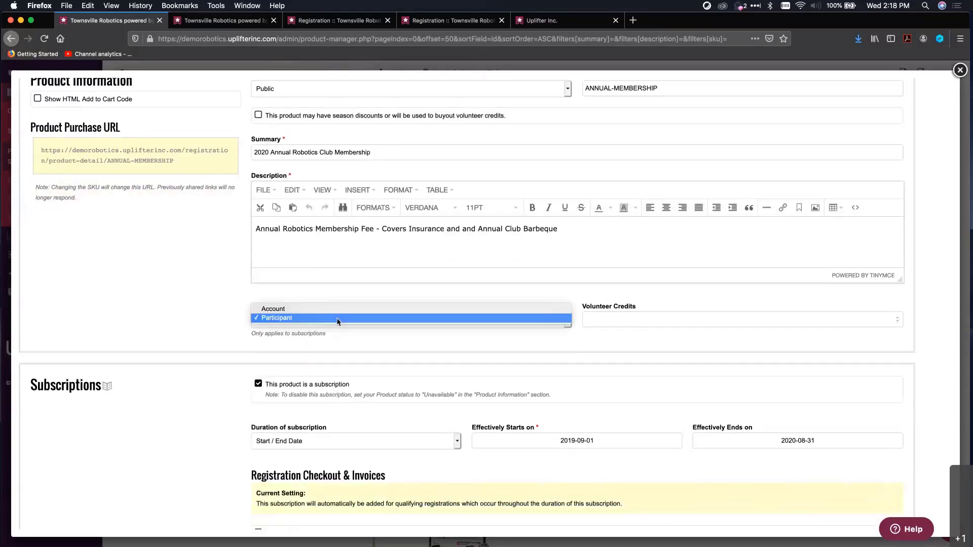
click(336, 318)
scroll(330, 343, down, 2)
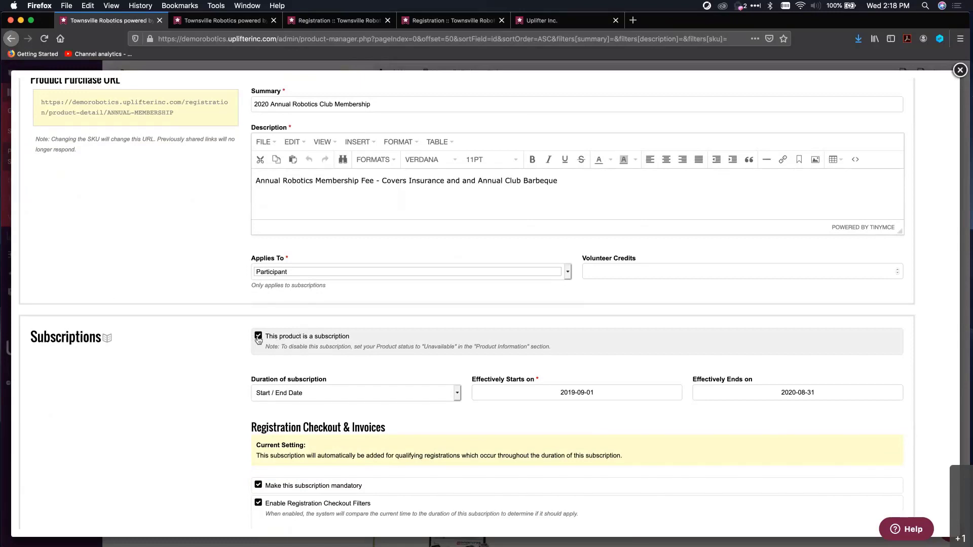
Examine the annual membership's subscription duration options, effective dates, mandatory setting and registration checkout filters without changing them
scroll(200, 390, down, 5)
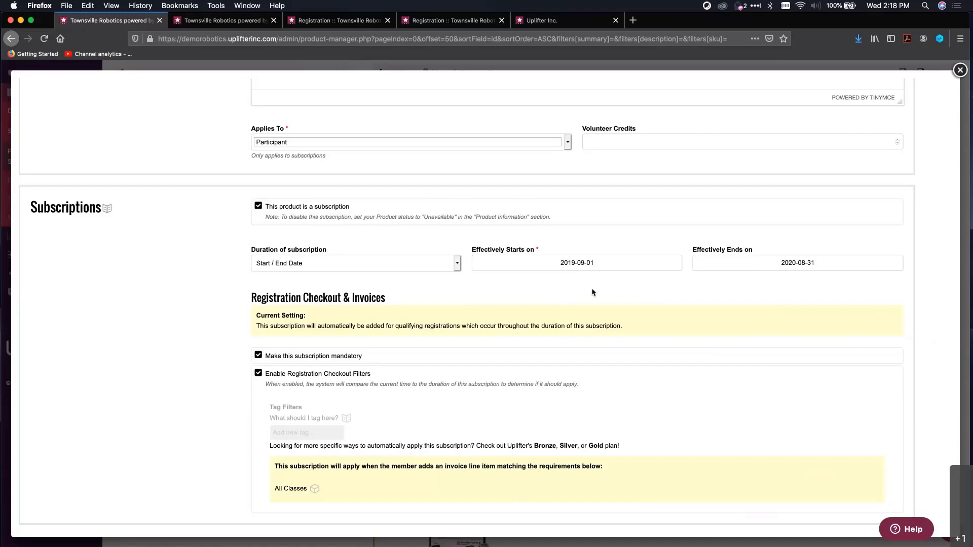
click(410, 264)
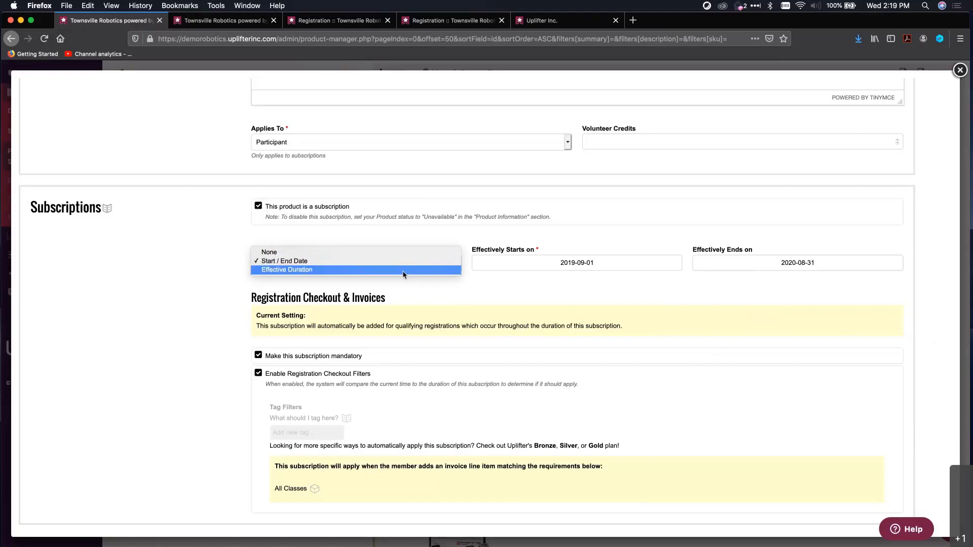
click(485, 310)
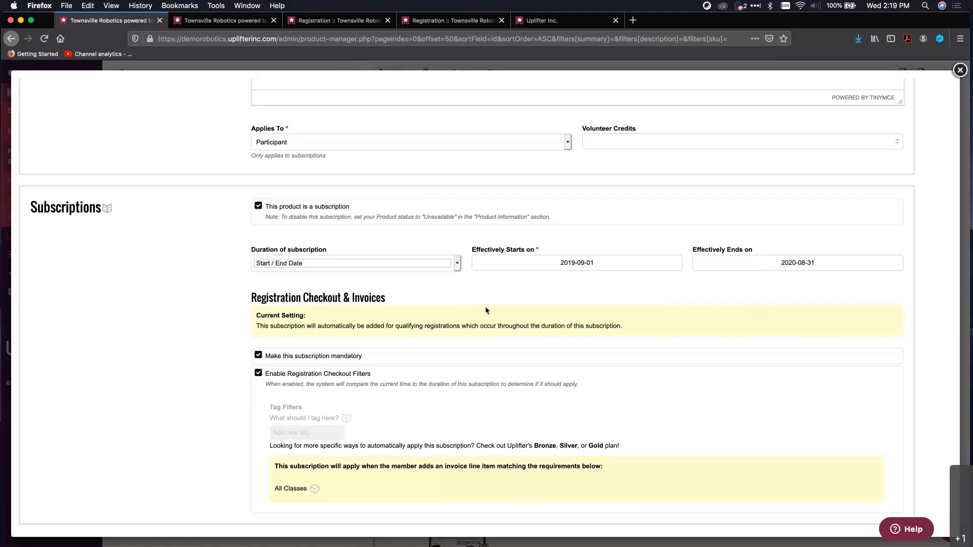
scroll(273, 306, down, 2)
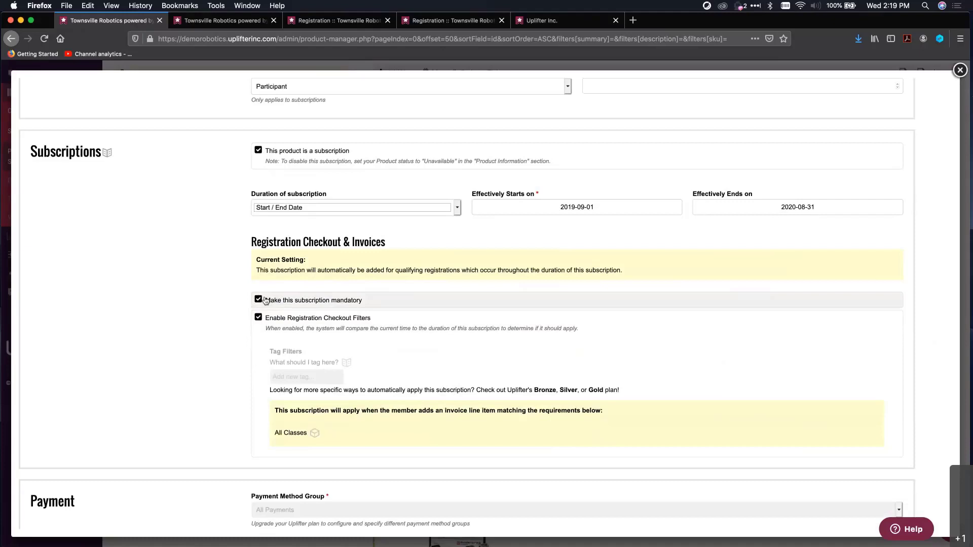
scroll(261, 318, down, 1)
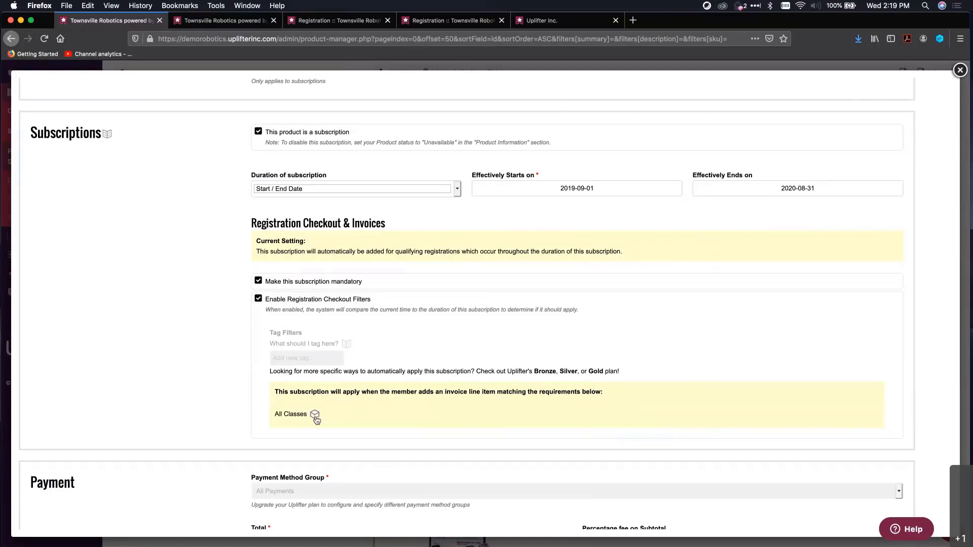
Enable payment installments on the annual membership to view the installment fields, disable them again, and close the product without saving
scroll(367, 414, up, 6)
scroll(366, 415, down, 10)
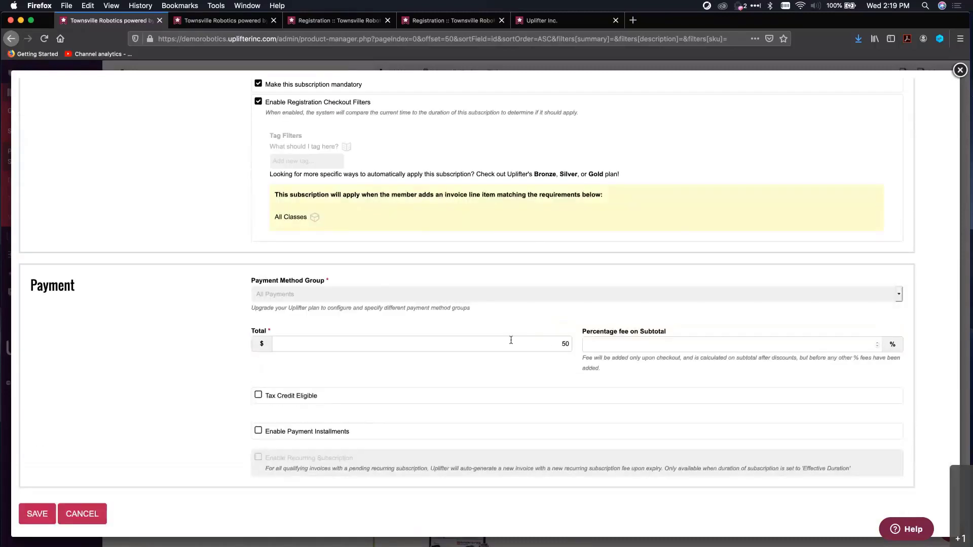
scroll(326, 177, up, 1)
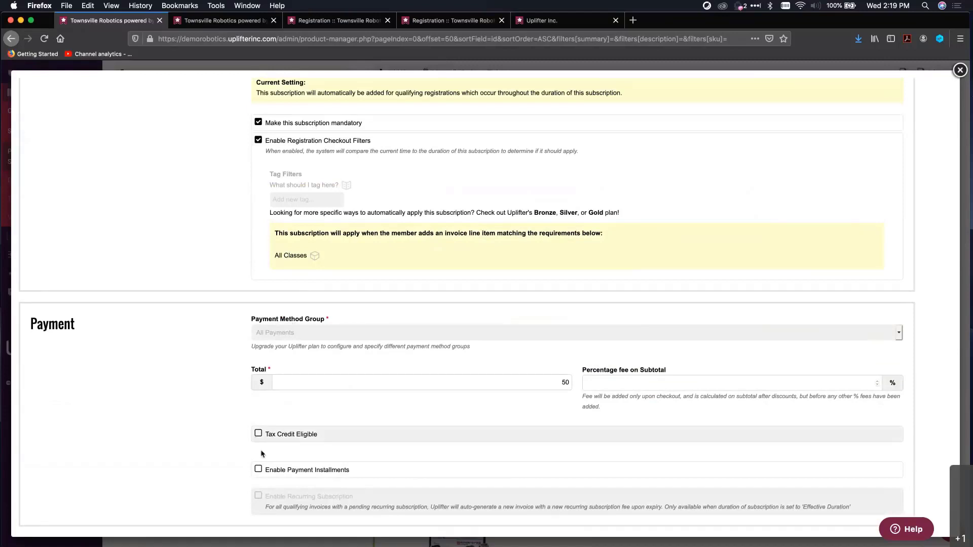
click(270, 475)
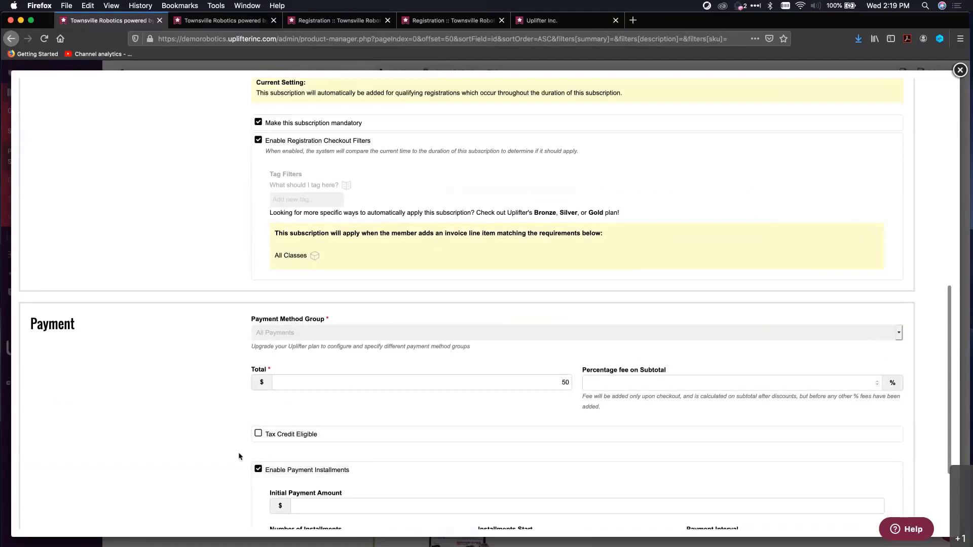
scroll(239, 455, down, 4)
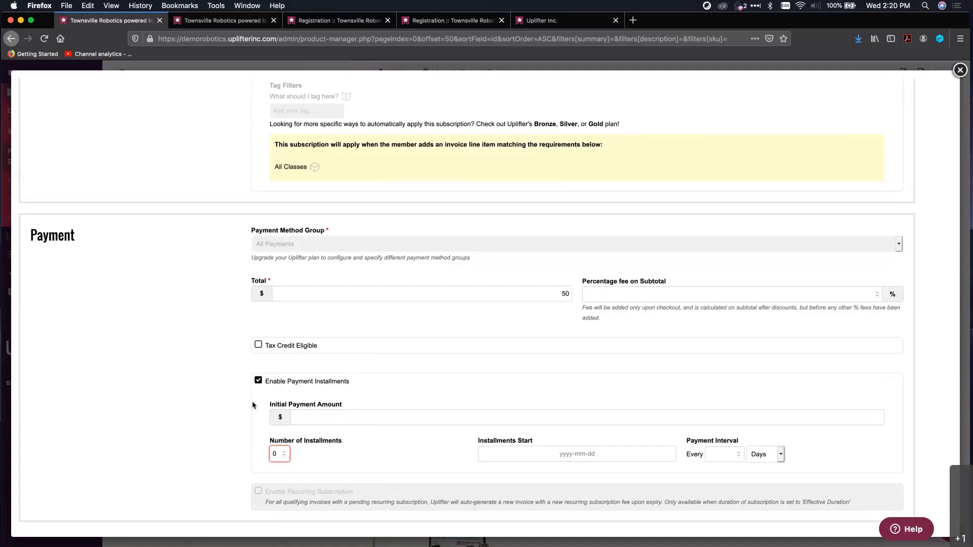
click(258, 380)
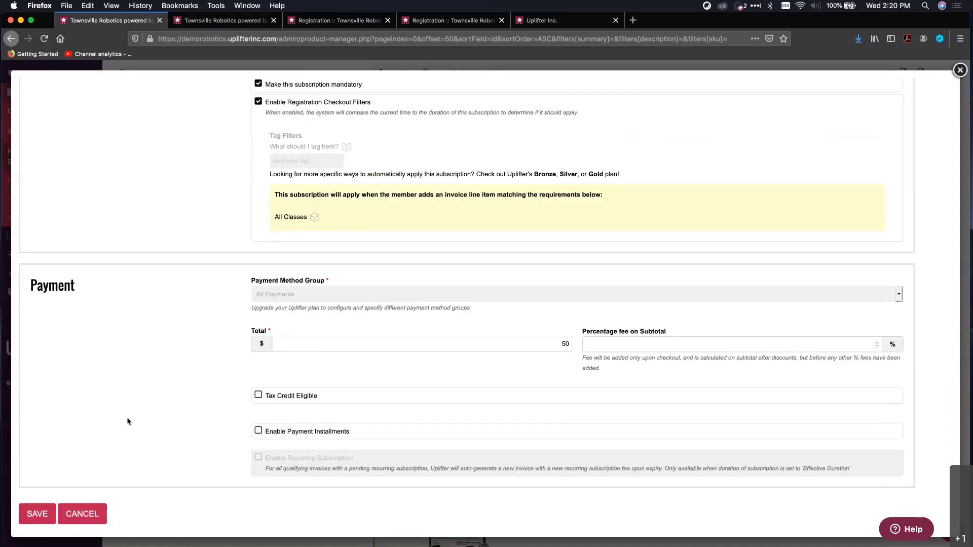
scroll(847, 101, up, 3)
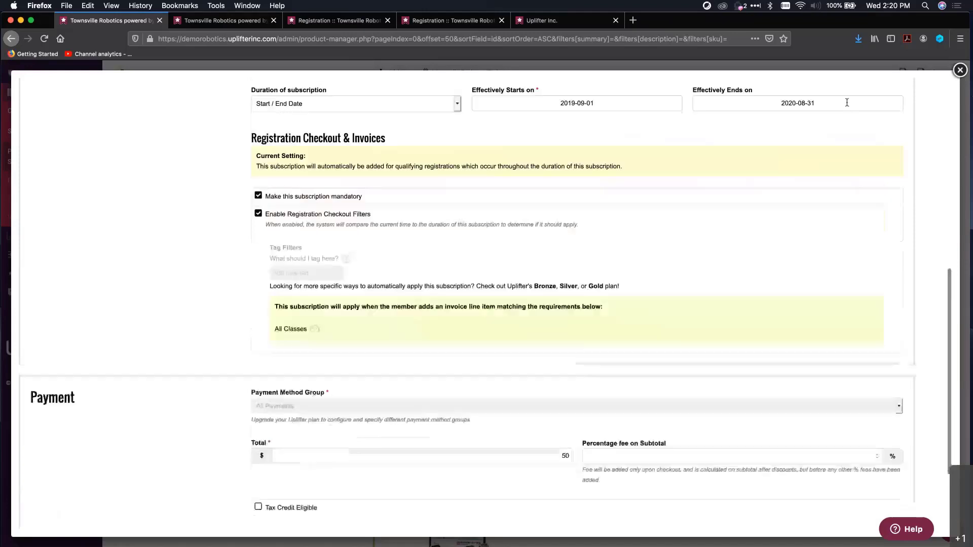
click(959, 71)
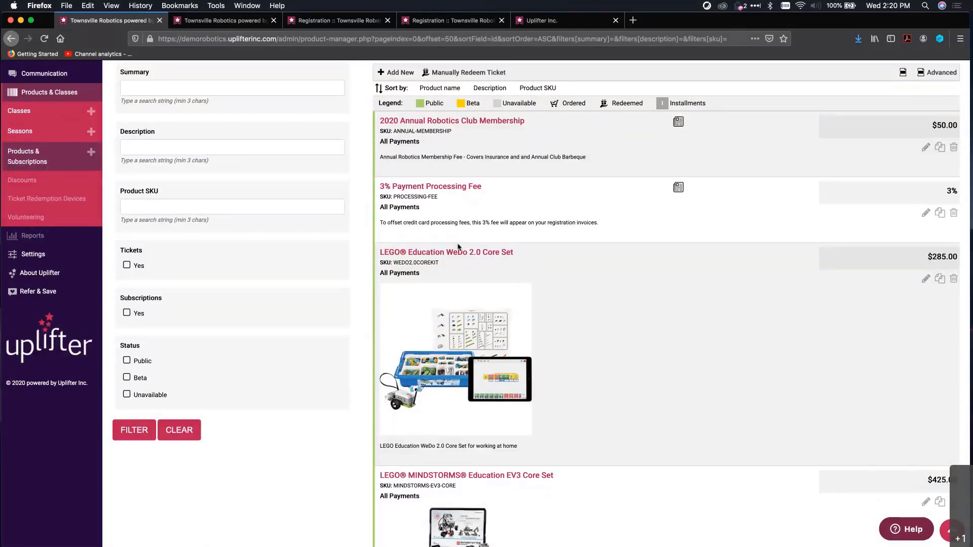
Open the 3% Payment Processing Fee for editing and review its subscription duration, mandatory setting and registration checkout filters
click(925, 213)
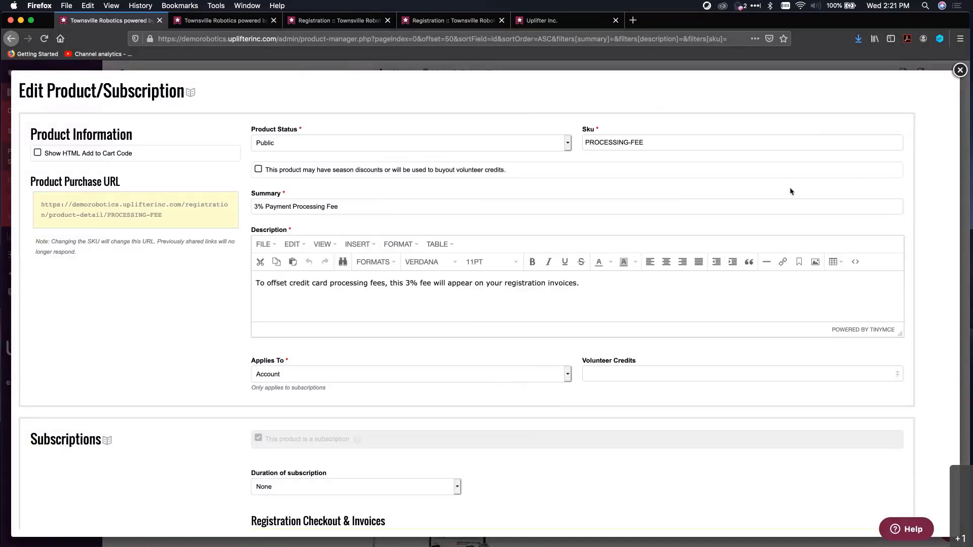
scroll(409, 302, down, 4)
scroll(410, 302, down, 4)
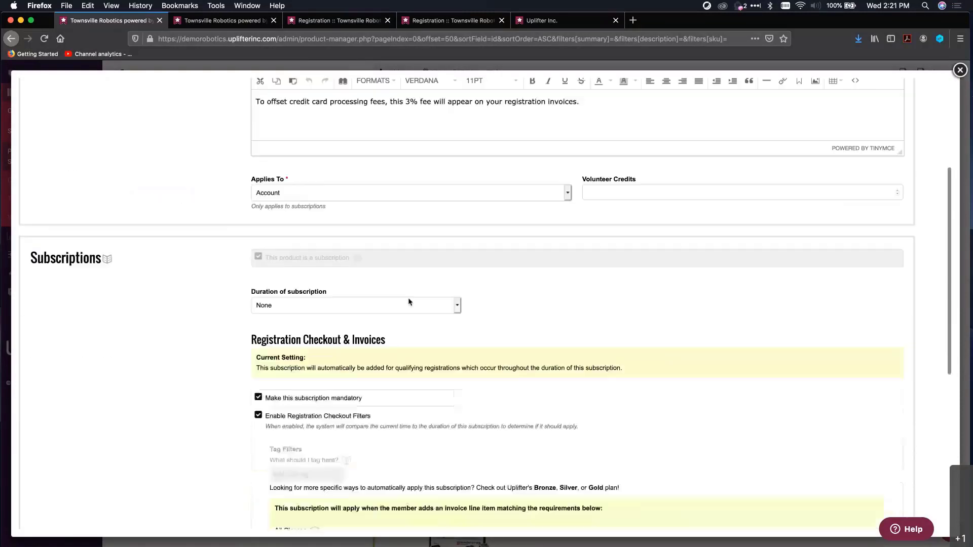
scroll(355, 243, down, 3)
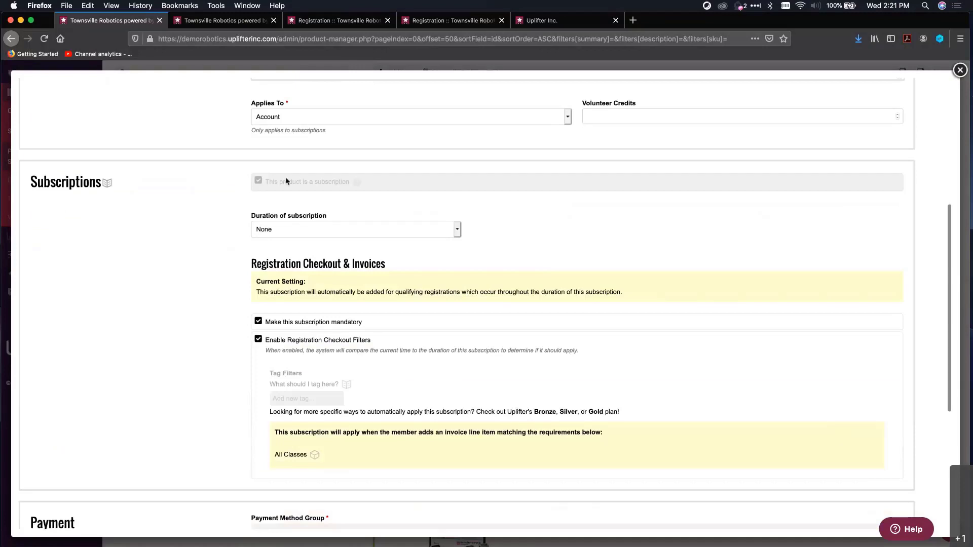
scroll(286, 181, down, 4)
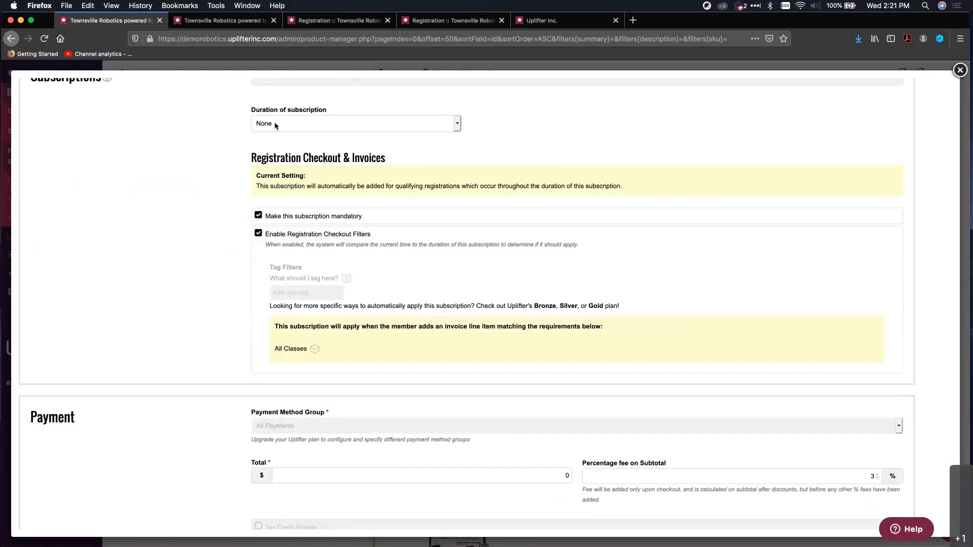
Check the processing fee's total and percentage fee on subtotal, and close the product without saving
scroll(542, 403, down, 3)
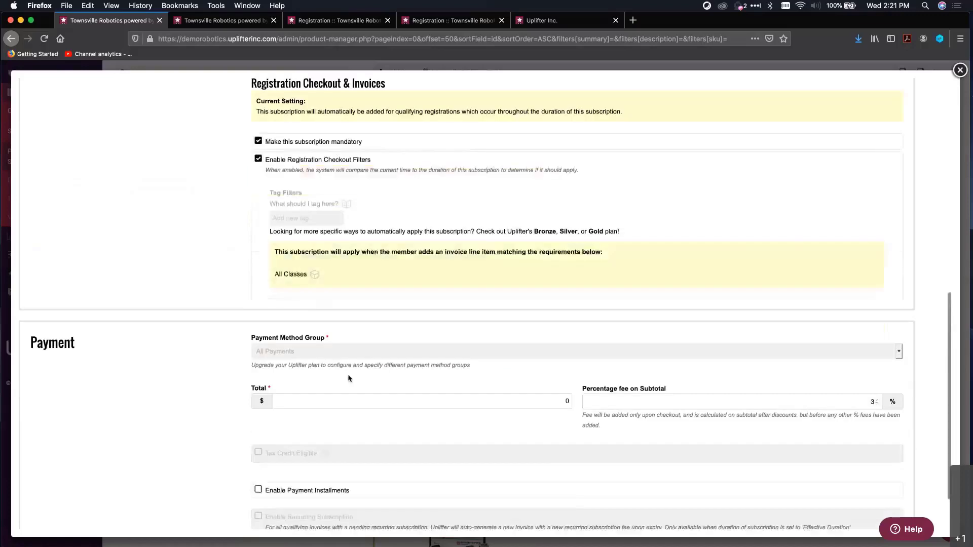
double_click(572, 401)
scroll(659, 402, down, 1)
click(856, 381)
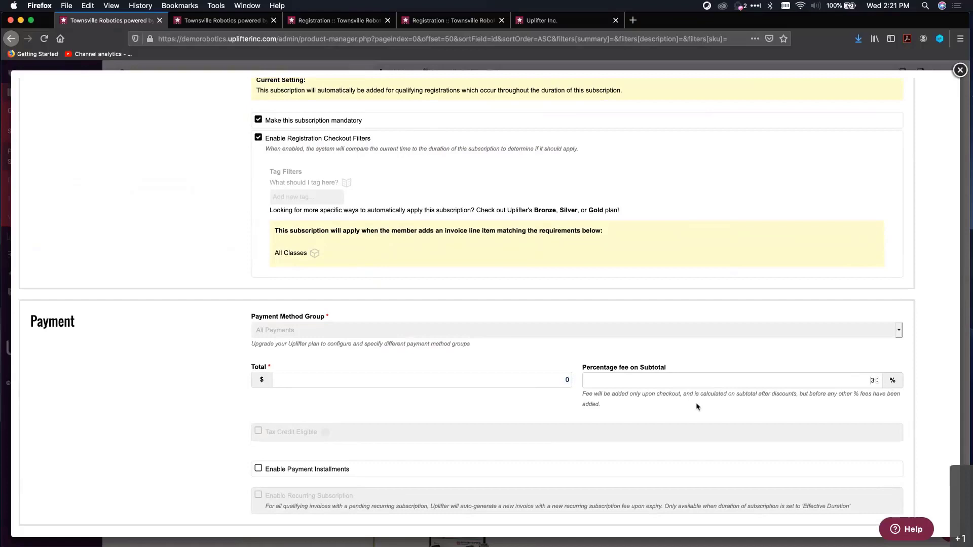
scroll(697, 407, down, 2)
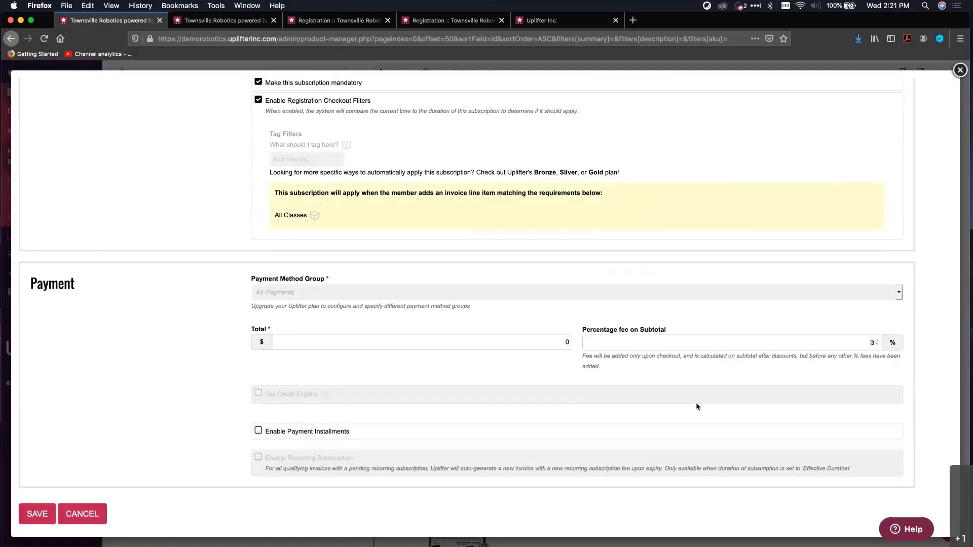
click(959, 71)
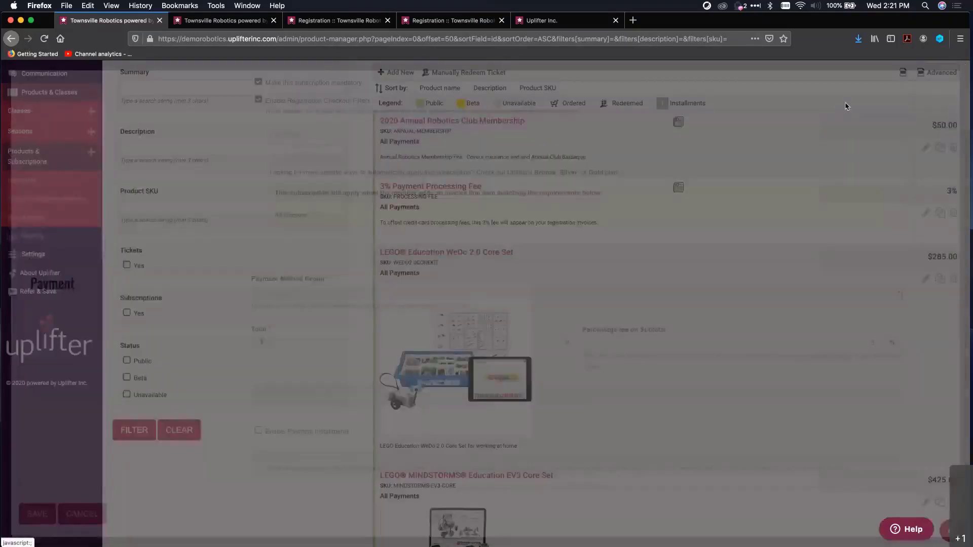
Open the Preferred Robotics Club Membership - Monthly product for editing and check its Applies To options without changing the selection
scroll(545, 238, down, 5)
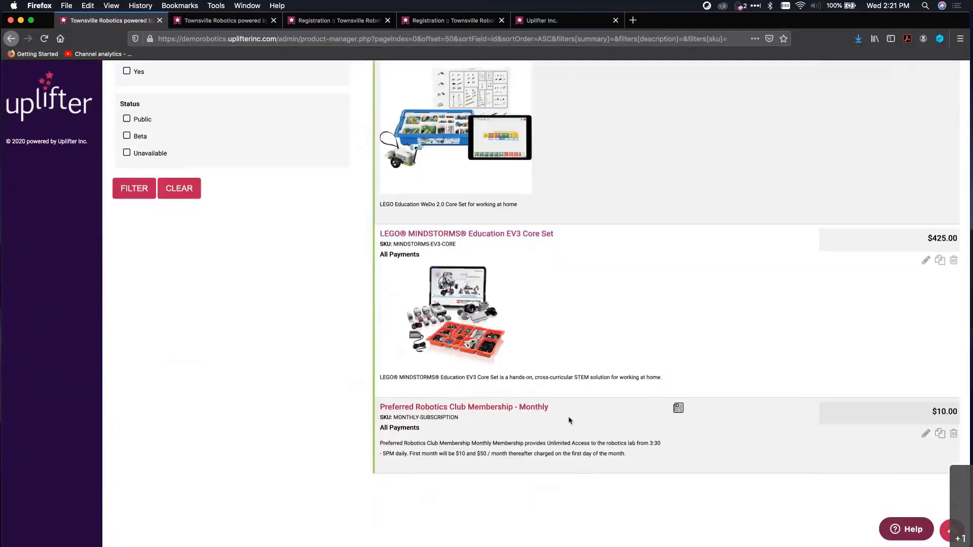
click(924, 435)
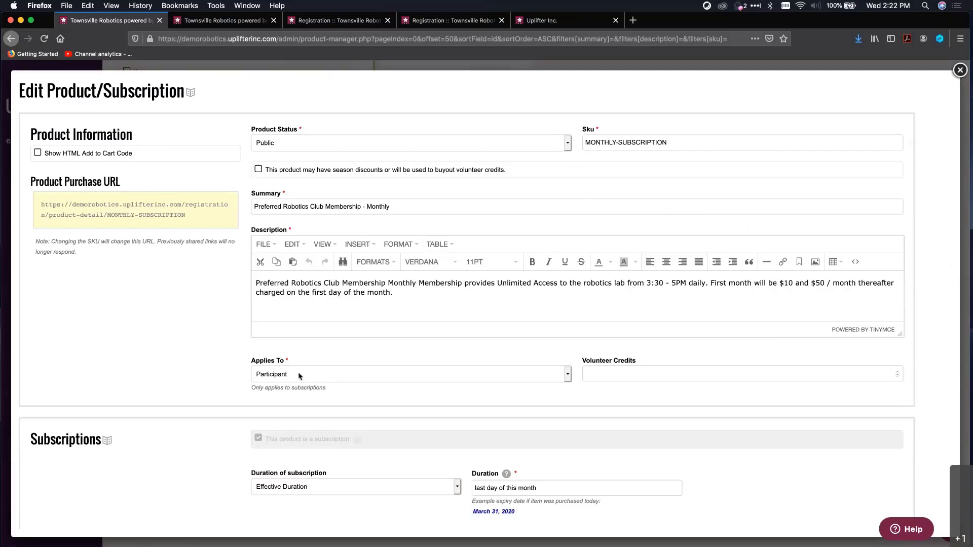
scroll(297, 375, down, 4)
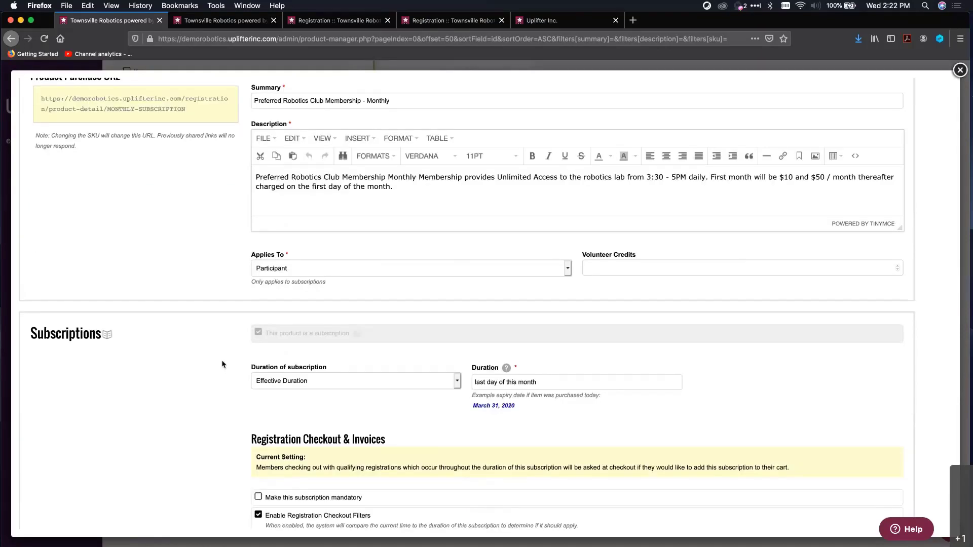
click(319, 275)
click(315, 290)
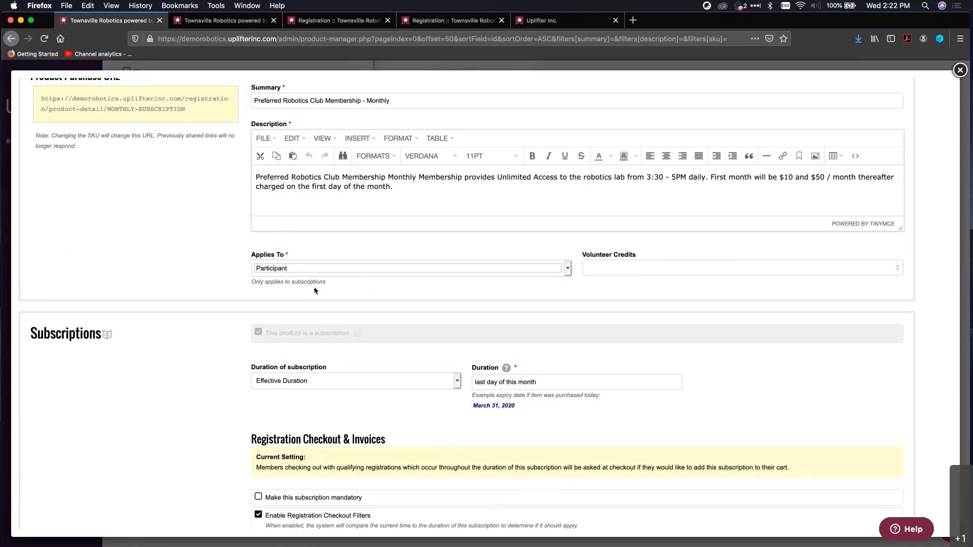
Review the monthly membership's subscription duration, mandatory setting and registration checkout filters
scroll(315, 290, down, 4)
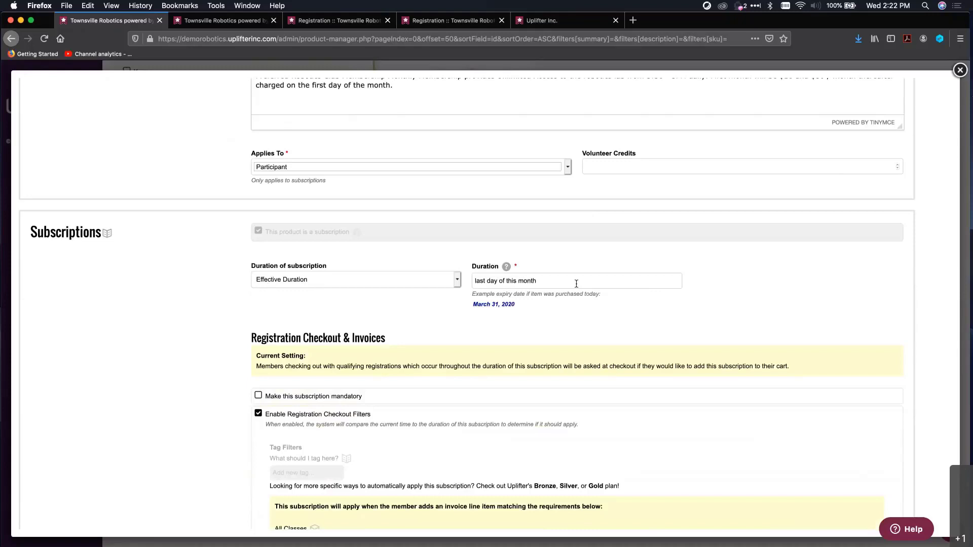
scroll(576, 283, down, 2)
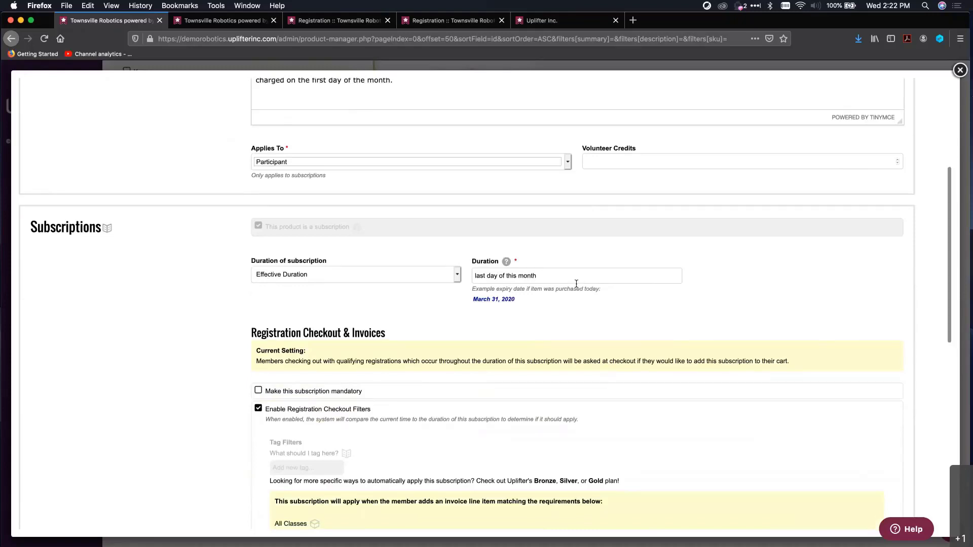
scroll(576, 288, down, 5)
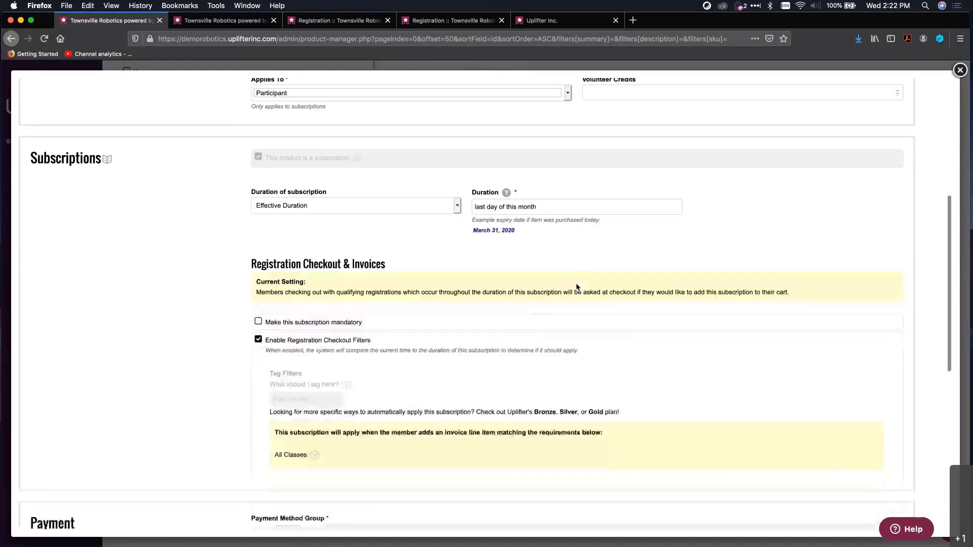
scroll(577, 288, down, 1)
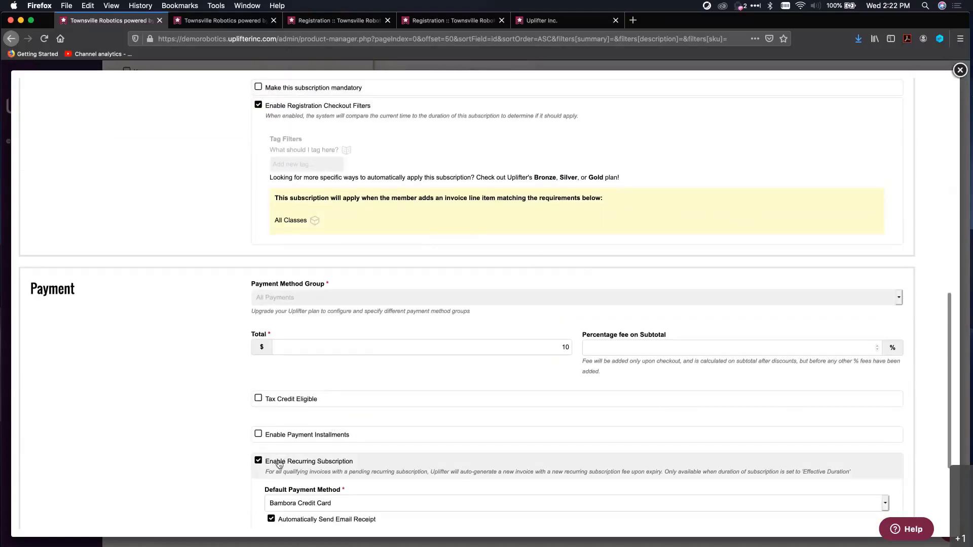
scroll(279, 464, up, 4)
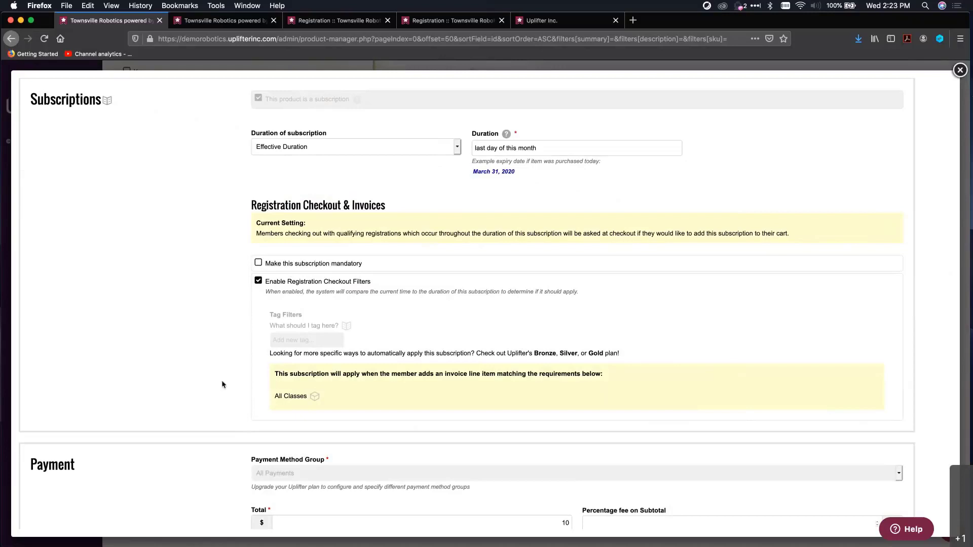
scroll(222, 384, down, 1)
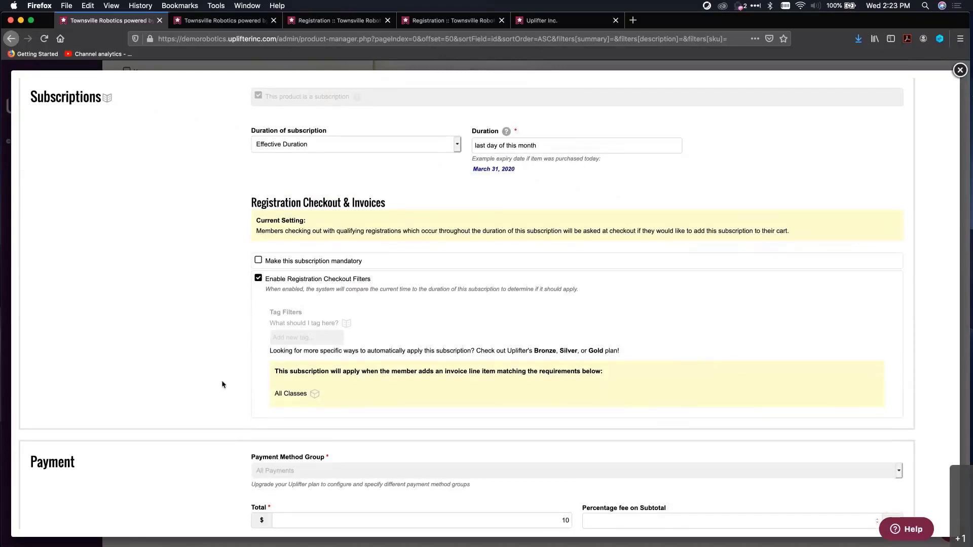
Check the monthly membership's total, recurring subscription settings and default payment method options, and close the product without saving
scroll(222, 385, down, 5)
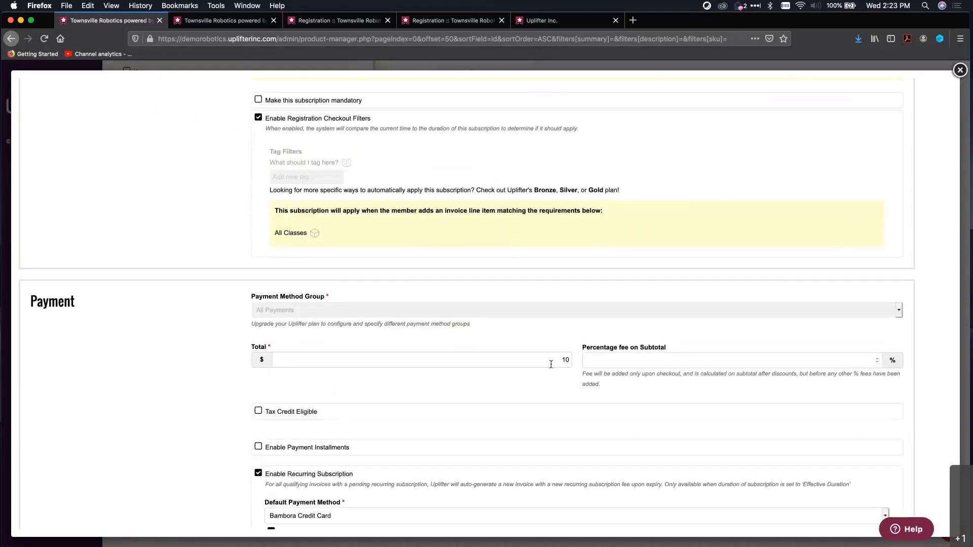
scroll(551, 364, down, 5)
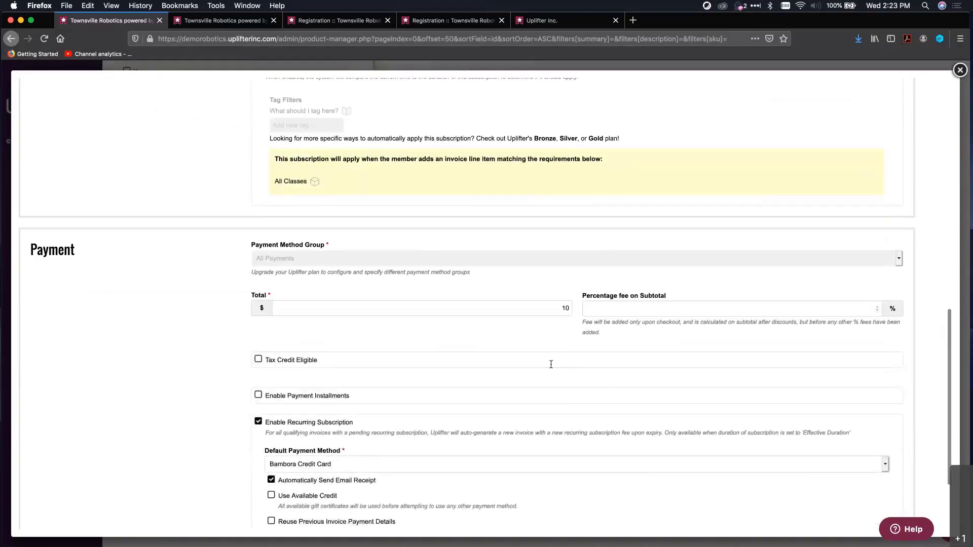
click(309, 462)
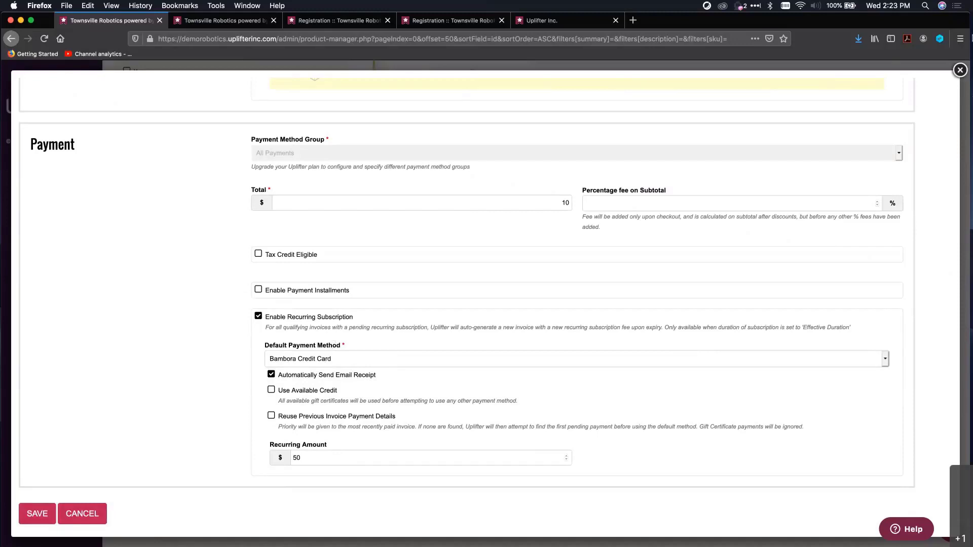
click(959, 70)
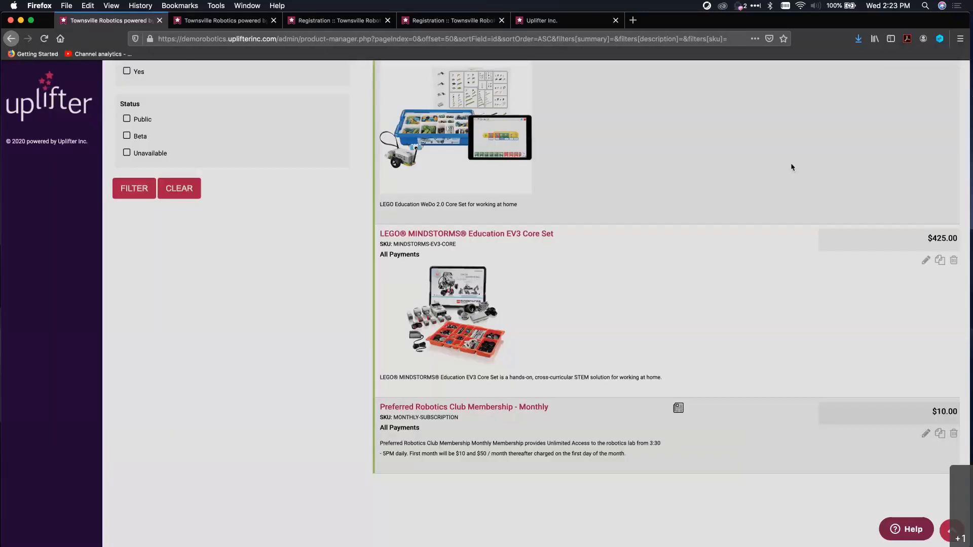
Open the Policies settings to view the club's existing photo and liability waivers
scroll(212, 345, up, 10)
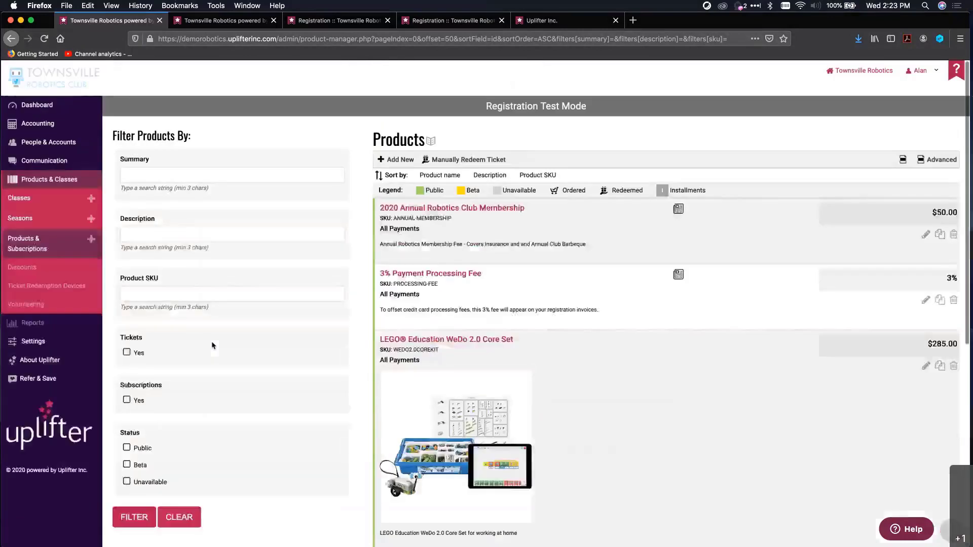
mouse_move(127, 349)
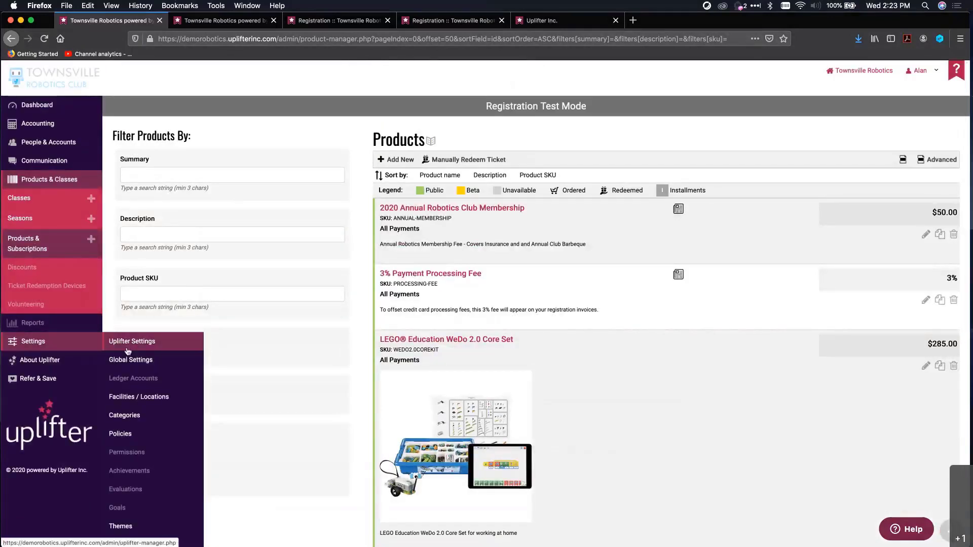
click(122, 438)
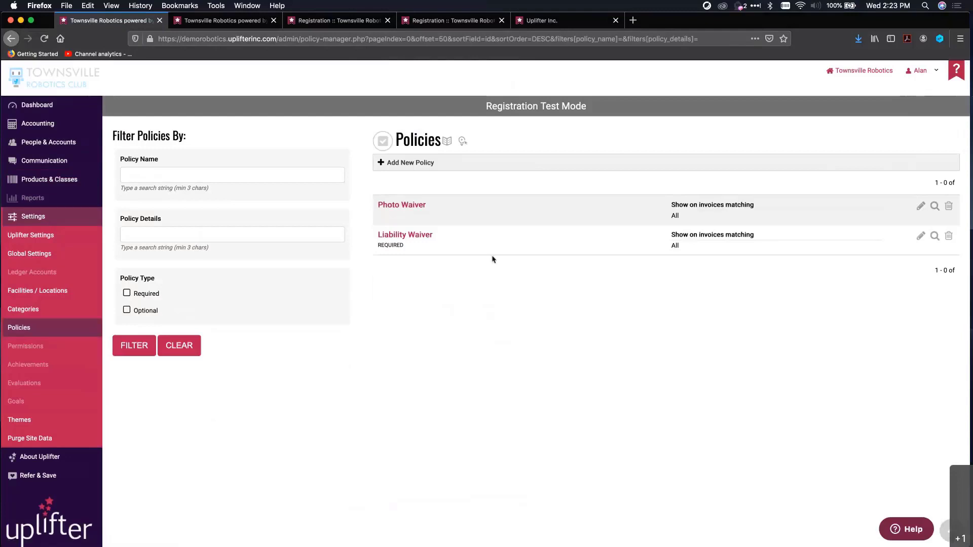
Start a new policy that must be accepted, link it to the Programming category, and close the form without creating it
click(404, 162)
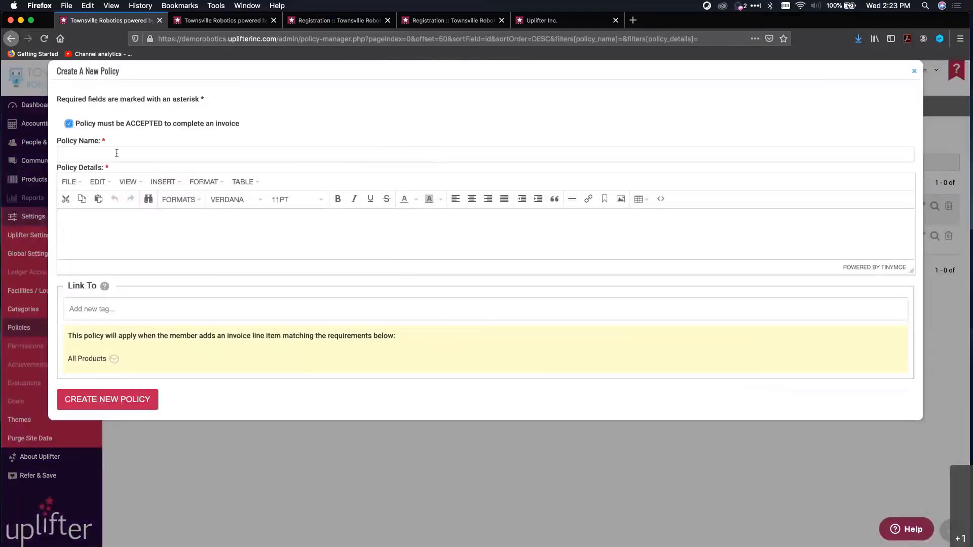
click(95, 236)
click(79, 307)
text(Pr)
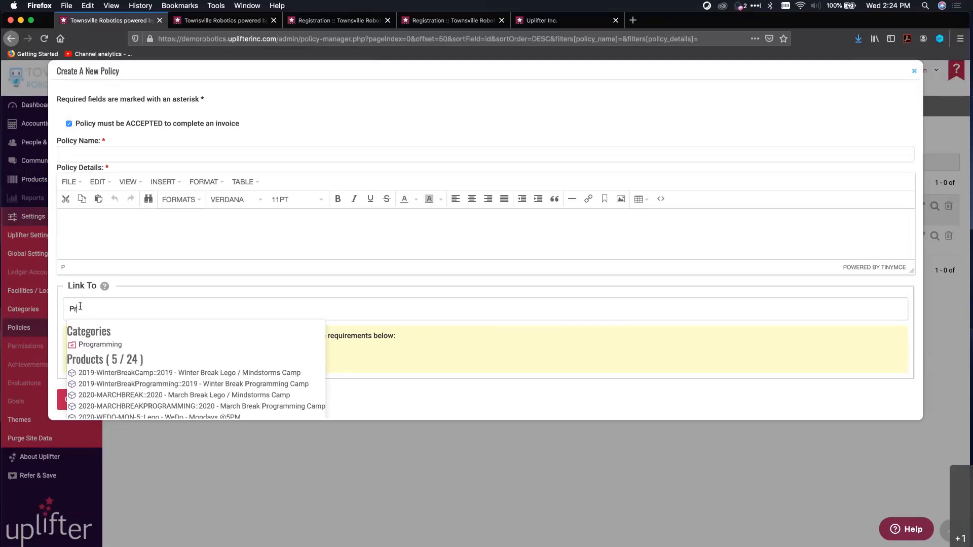
click(88, 344)
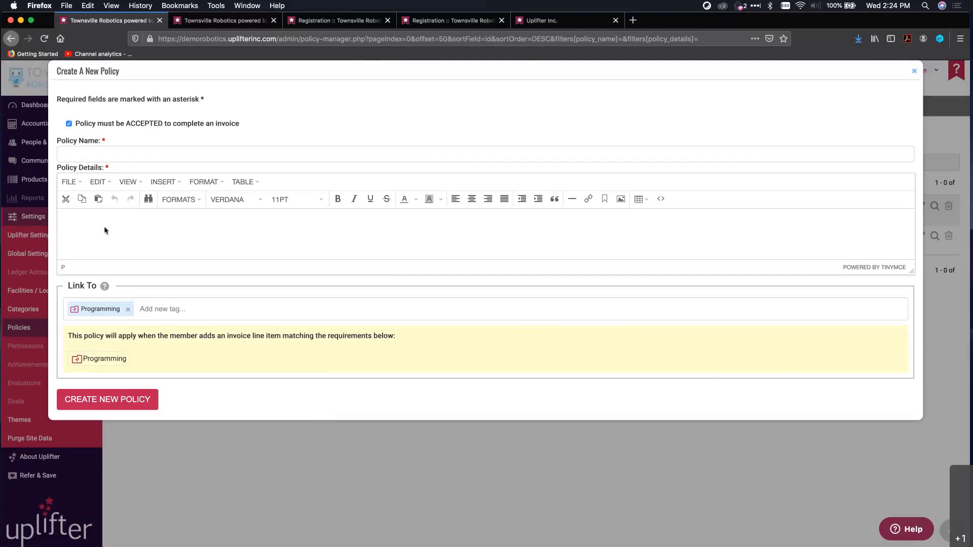
click(174, 308)
click(914, 73)
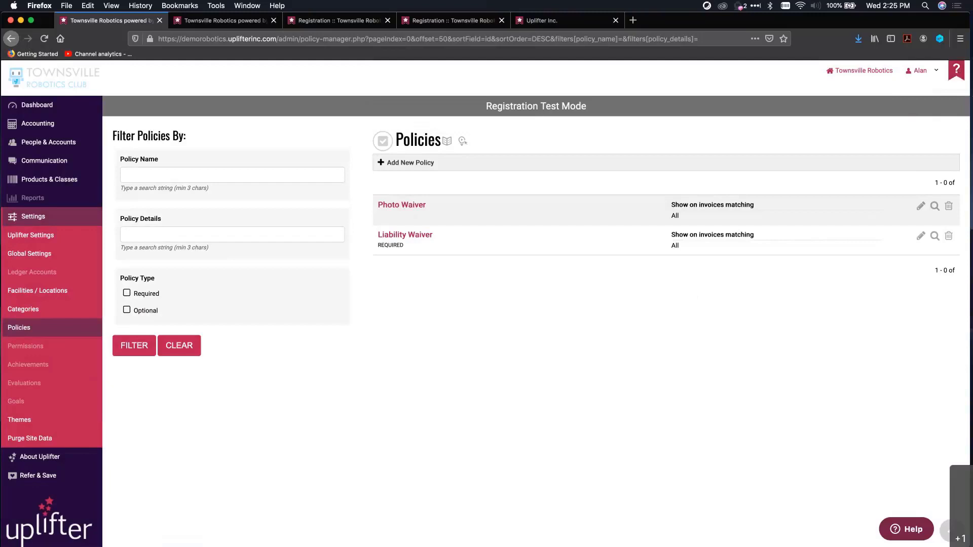
Search the help articles for "Refund" and close the help window
click(908, 530)
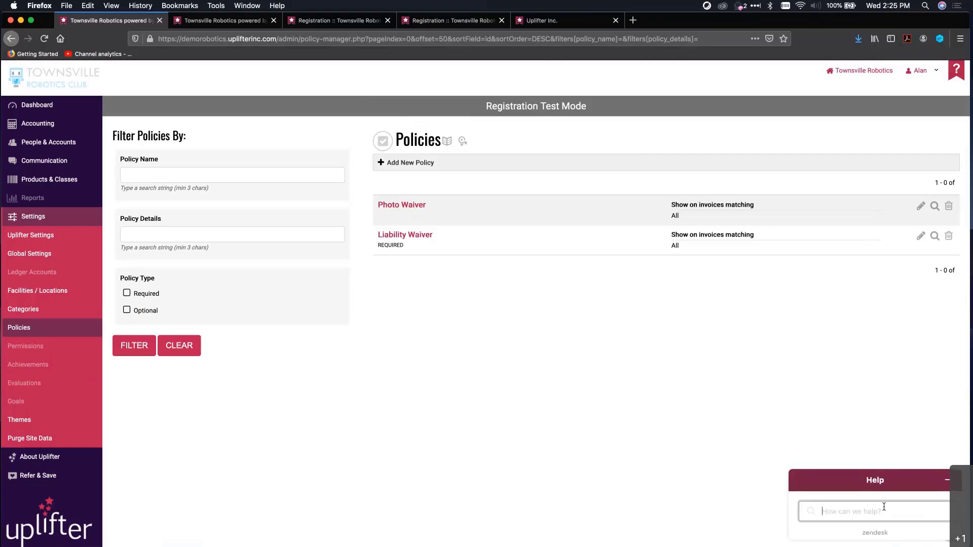
text(Refund)
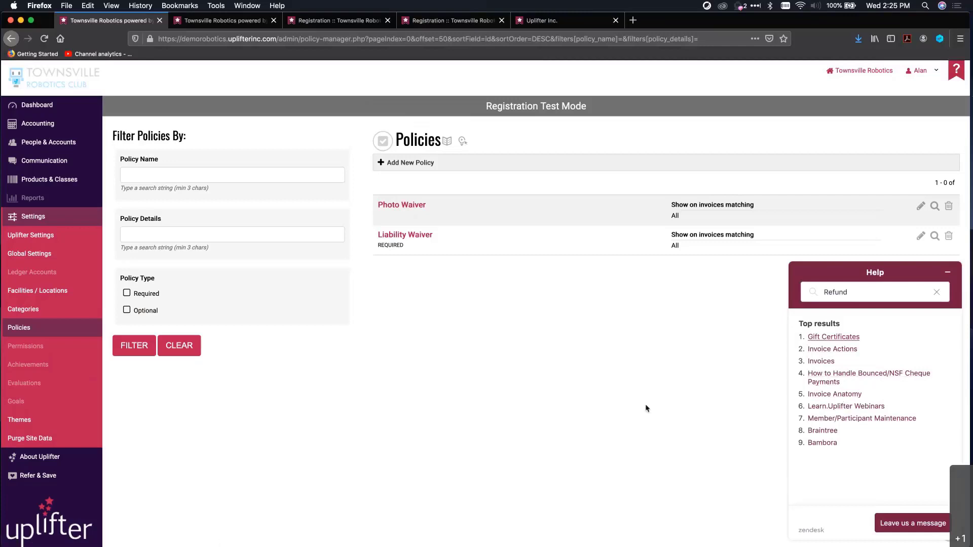
click(947, 272)
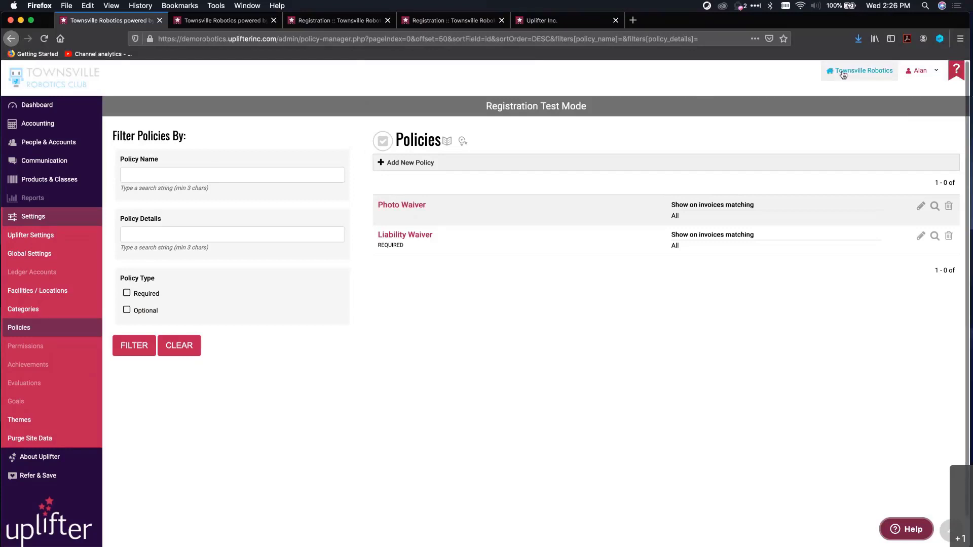
Open the Townsville Robotics public registration page and browse the Lego WeDo Beginner and Advanced class listings
click(747, 75)
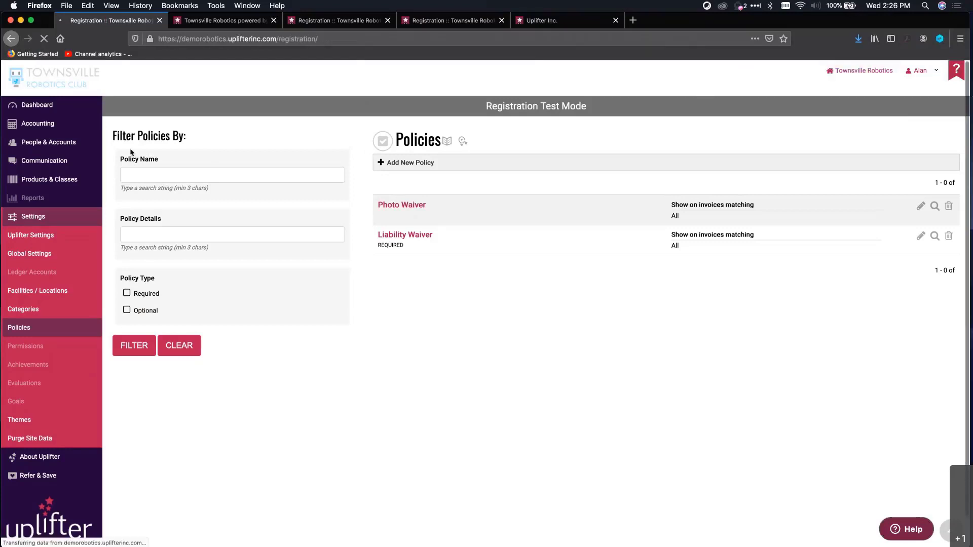
scroll(423, 344, down, 1)
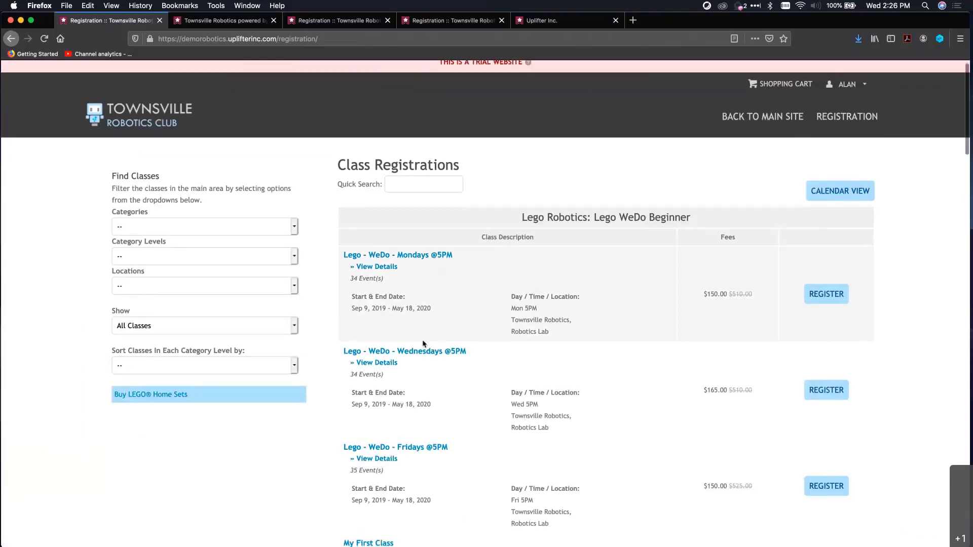
scroll(423, 343, down, 5)
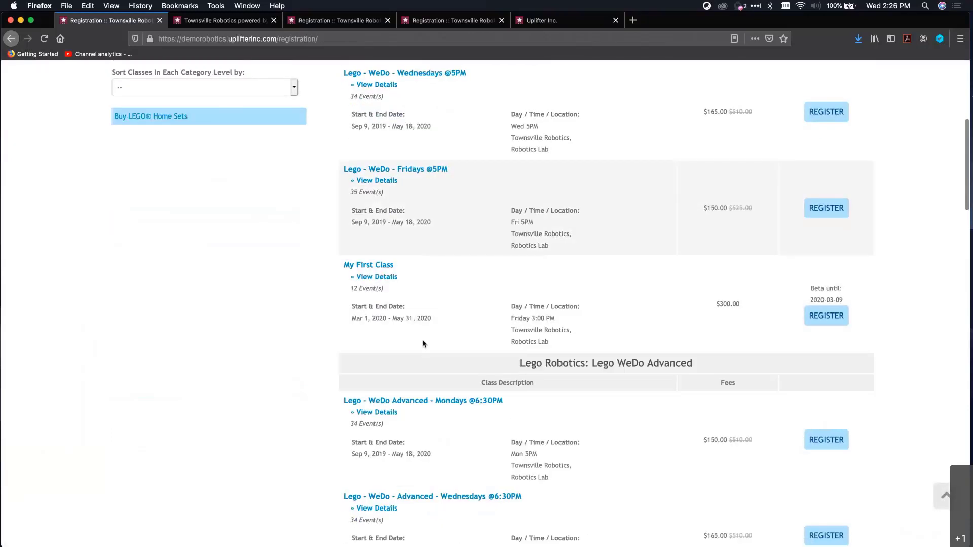
scroll(424, 342, down, 4)
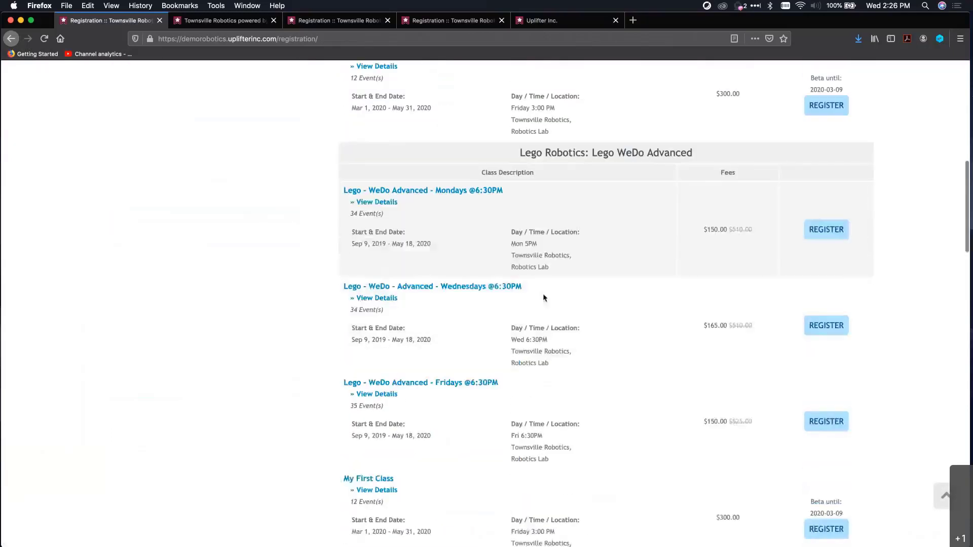
scroll(811, 245, down, 4)
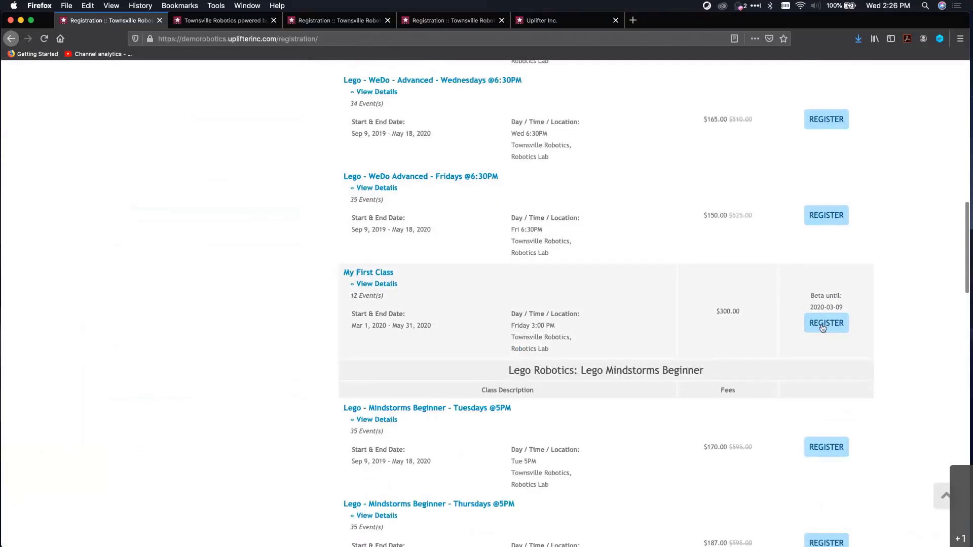
Try to enroll an existing participant in the Lego - WeDo - Advanced - Wednesdays @6:30PM class, and cancel the enrollment
click(821, 328)
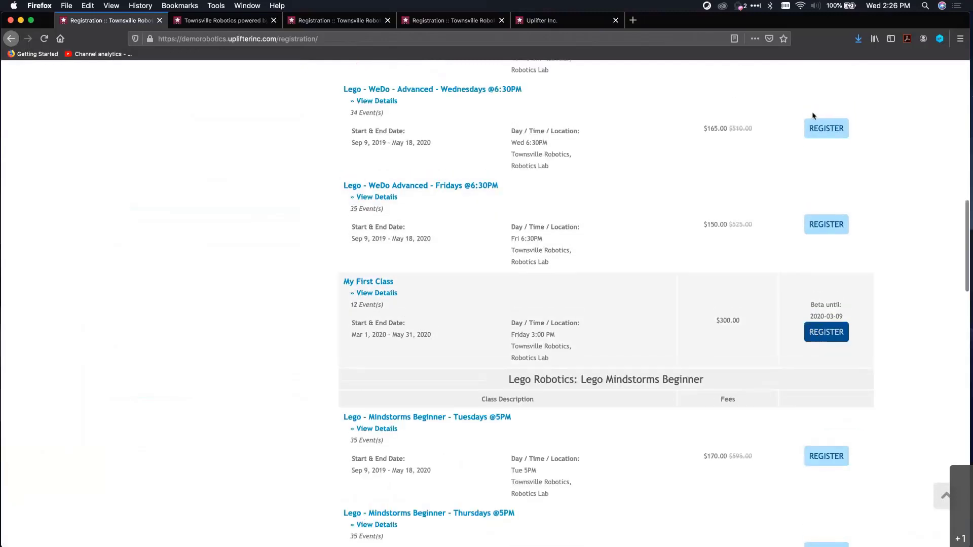
click(814, 128)
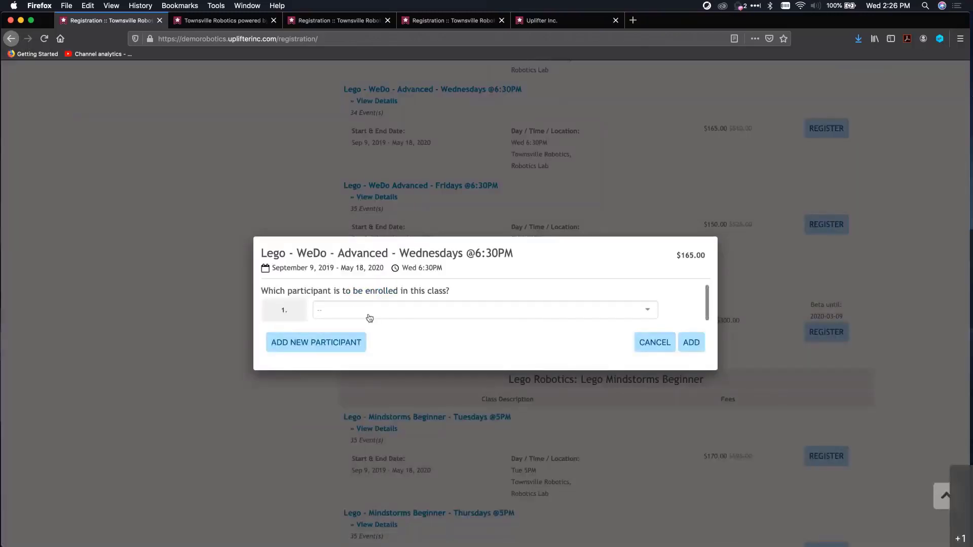
click(367, 313)
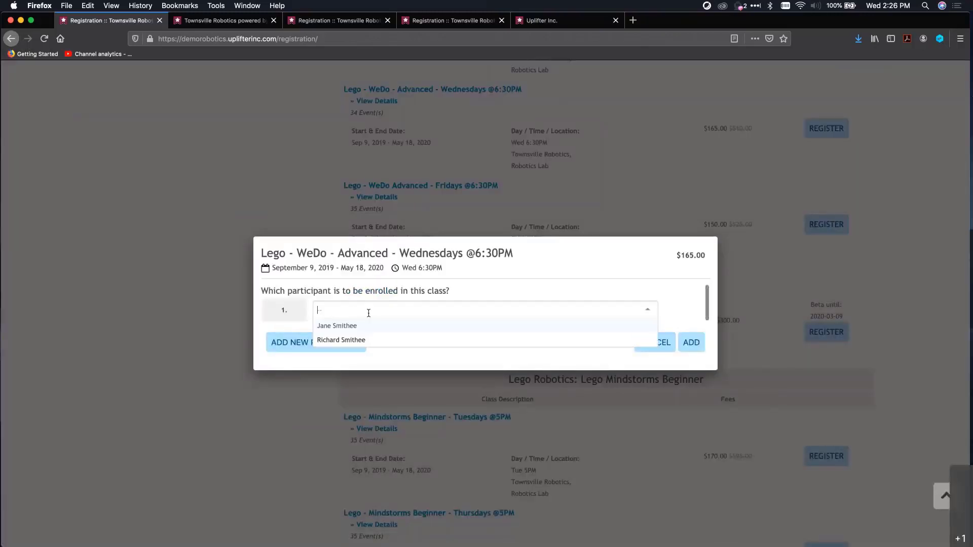
click(364, 340)
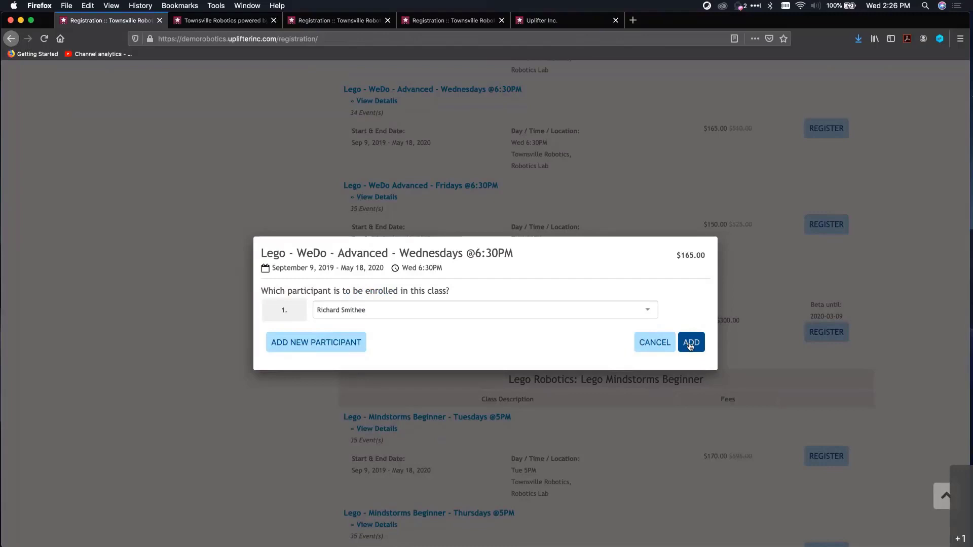
click(690, 346)
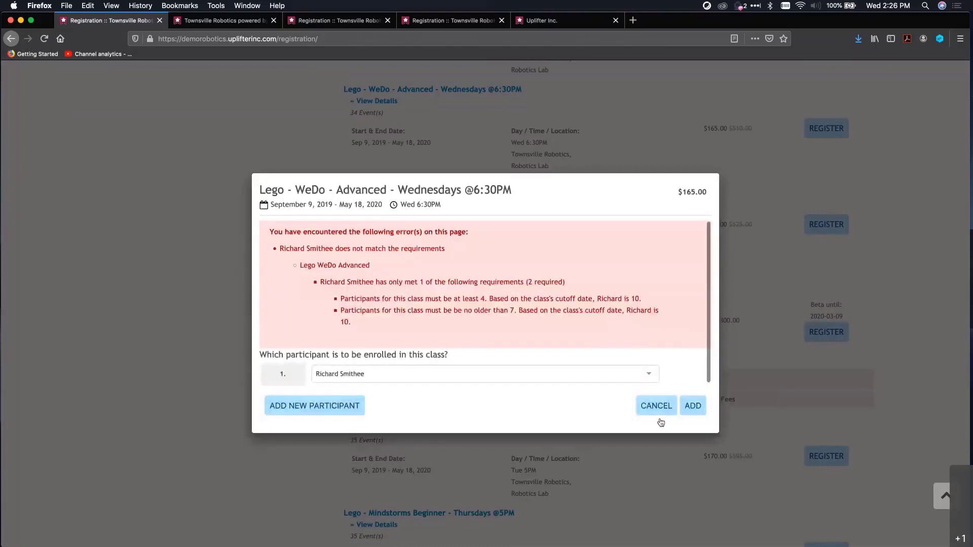
click(655, 406)
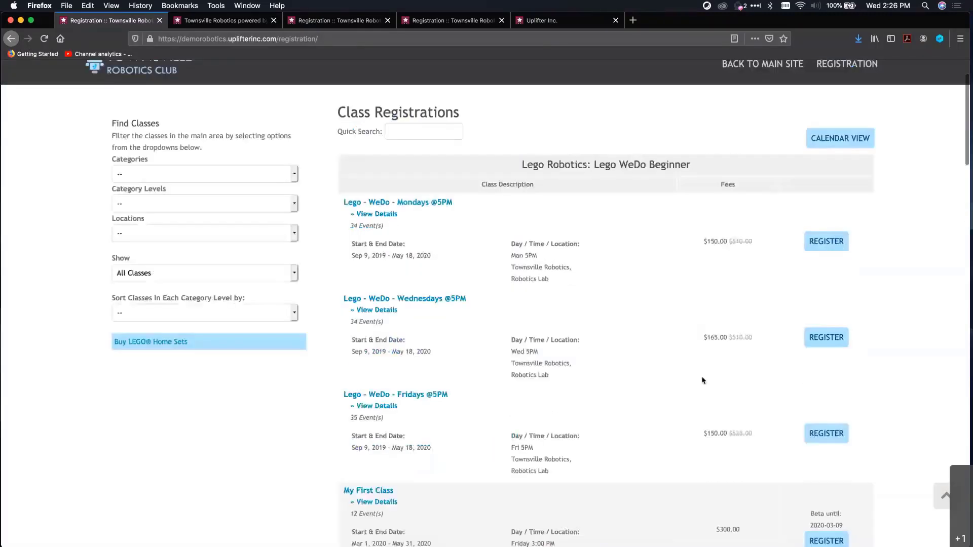
Register an existing participant in Advanced C++ - Thursdays @7:45PM with OS Preference Mac, and view the shopping cart
scroll(703, 380, down, 15)
scroll(702, 380, down, 10)
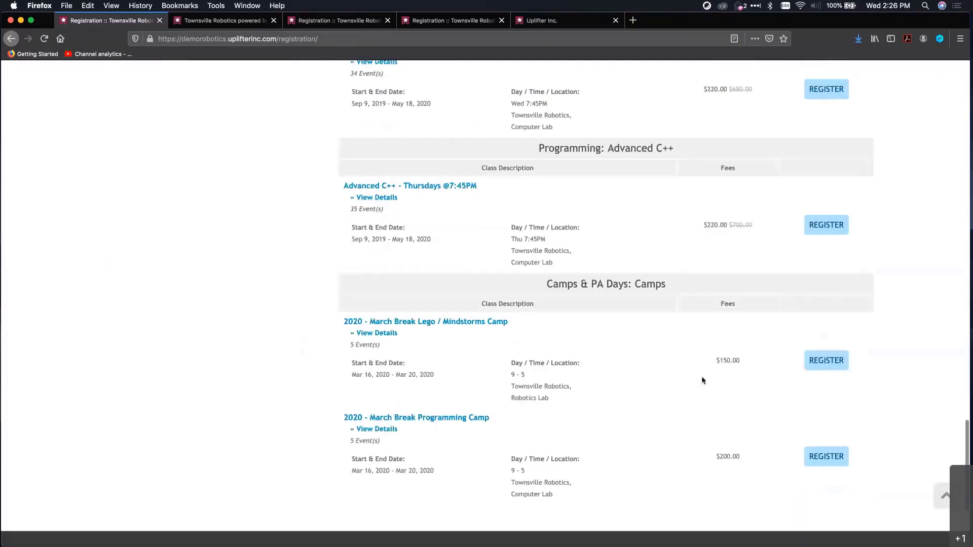
scroll(702, 380, up, 3)
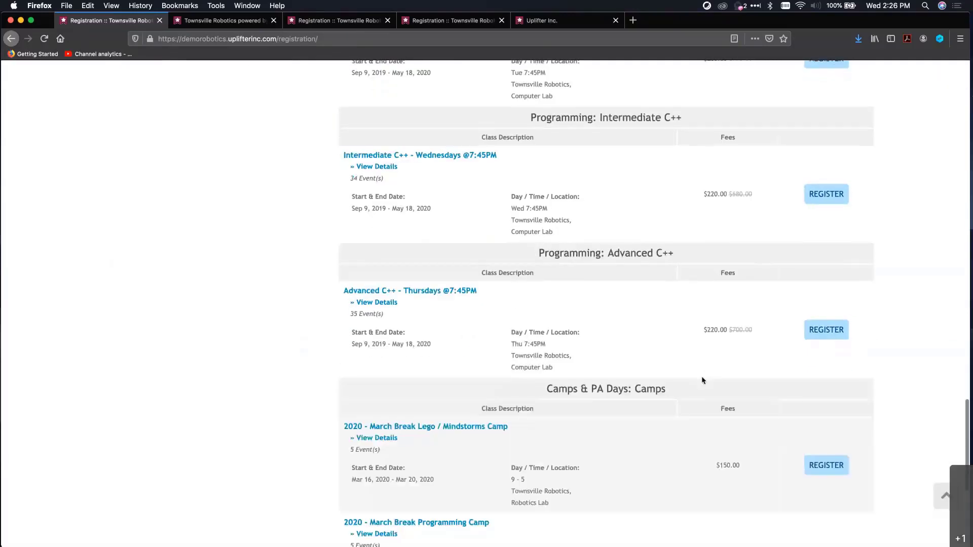
click(828, 342)
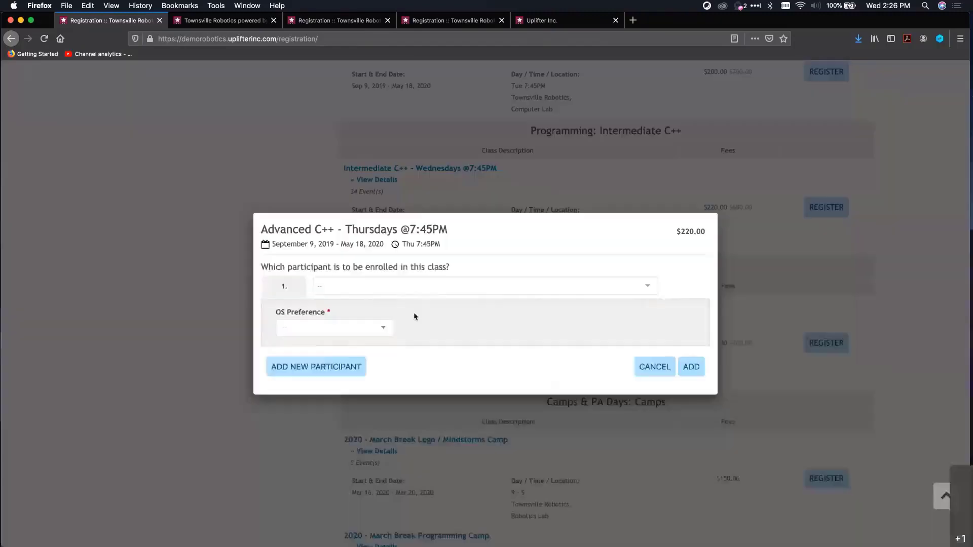
click(397, 287)
click(389, 316)
click(316, 329)
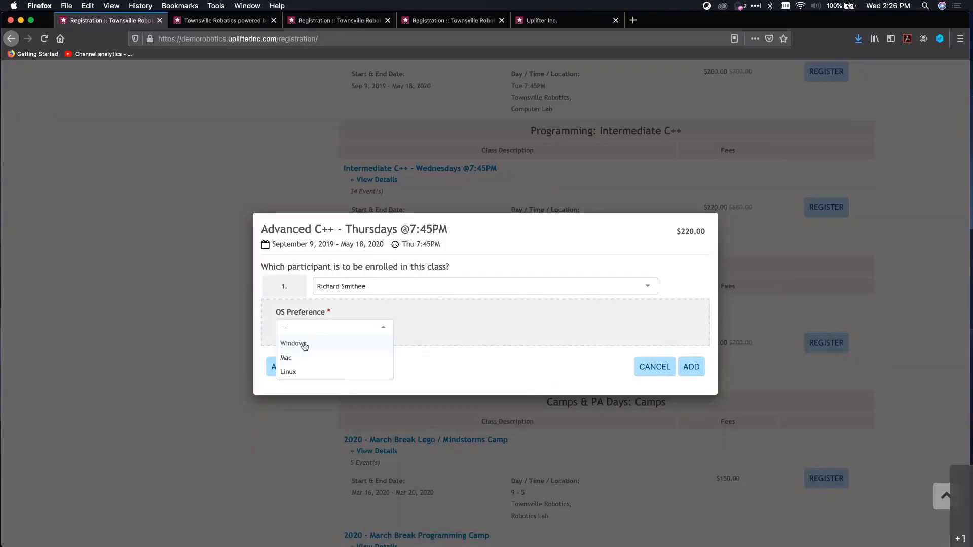
click(298, 358)
click(694, 371)
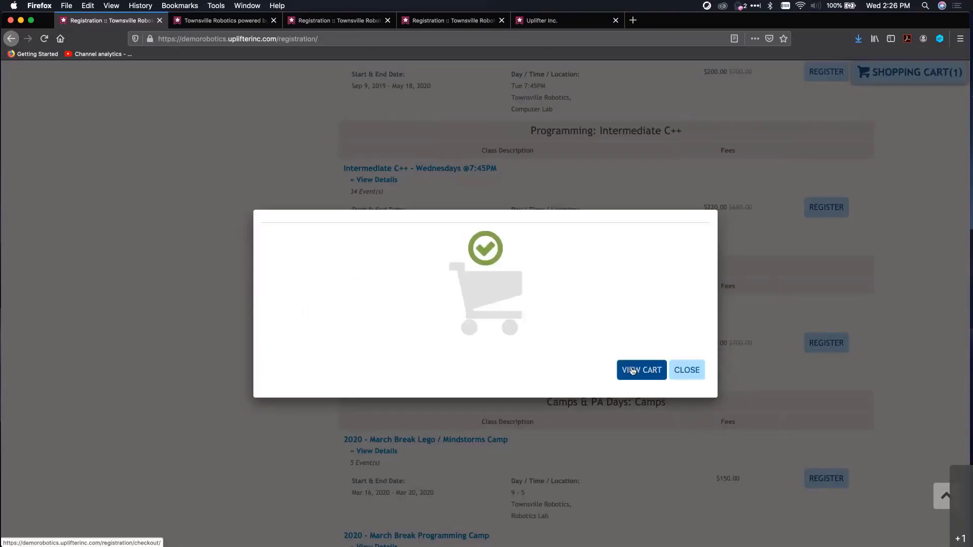
click(632, 370)
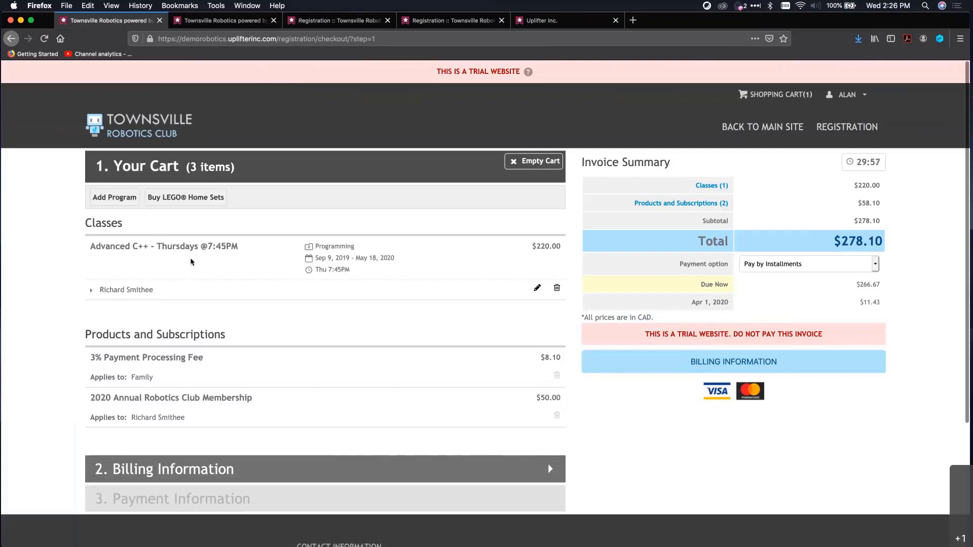
Set the invoice's payment option to Pay in Full in the cart
scroll(184, 265, down, 2)
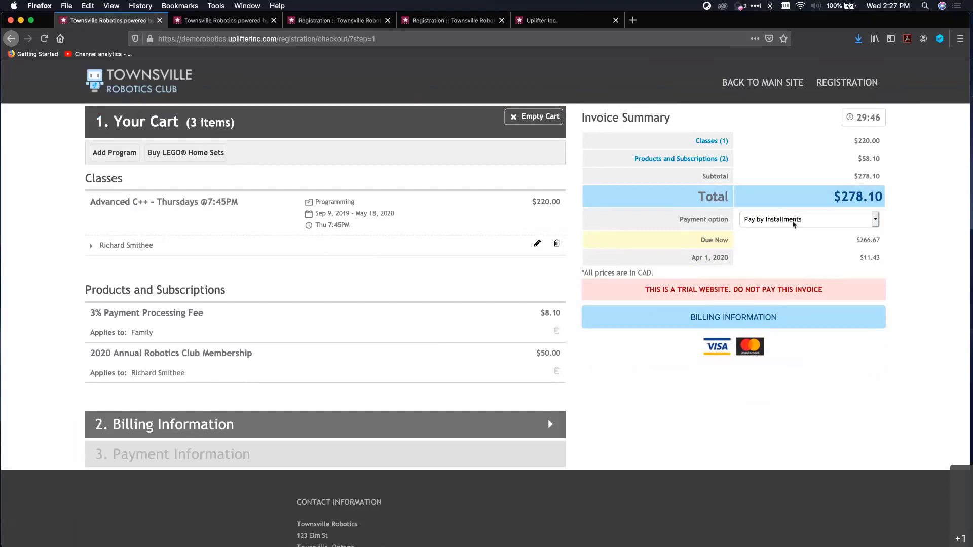
click(844, 225)
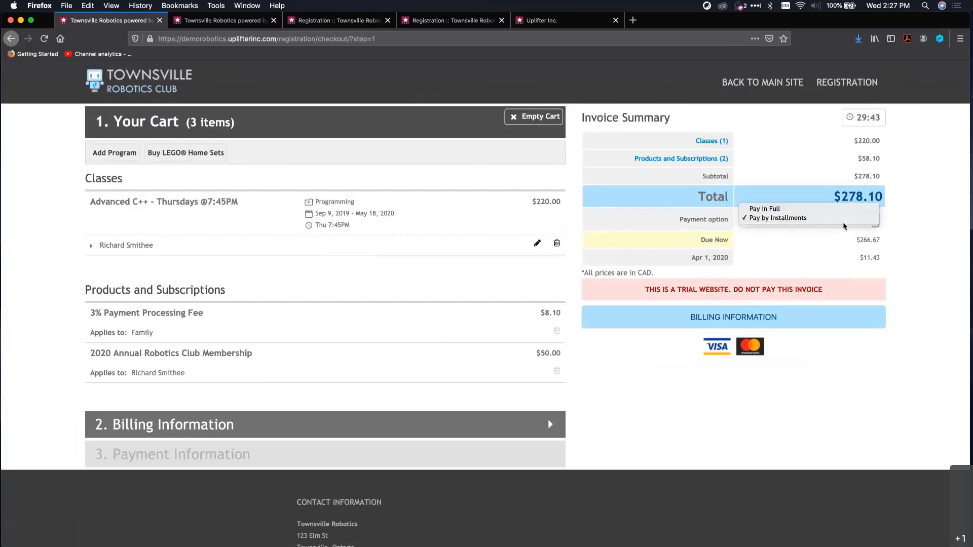
click(760, 210)
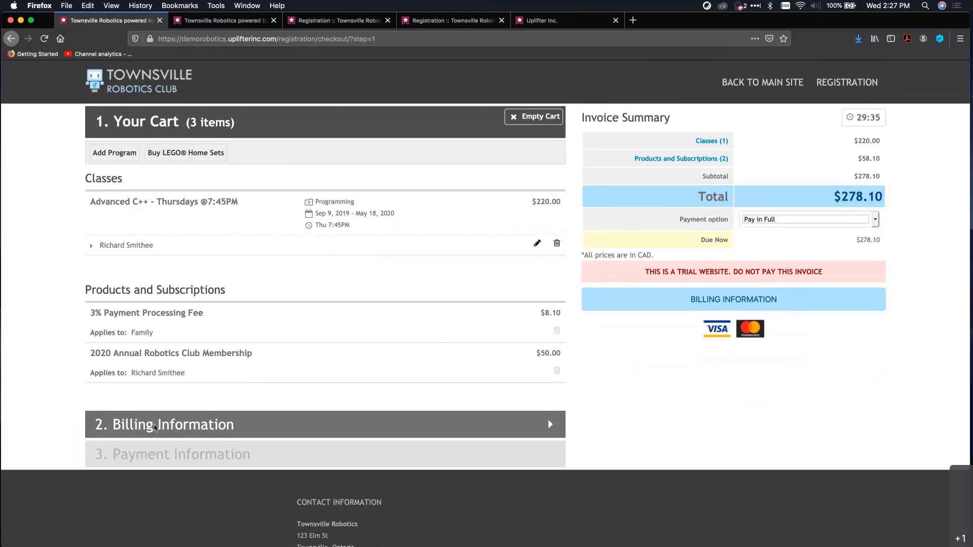
In the billing stage, reject the Photo Waiver and accept the Liability Waiver, and continue to the credit card payment form
click(274, 414)
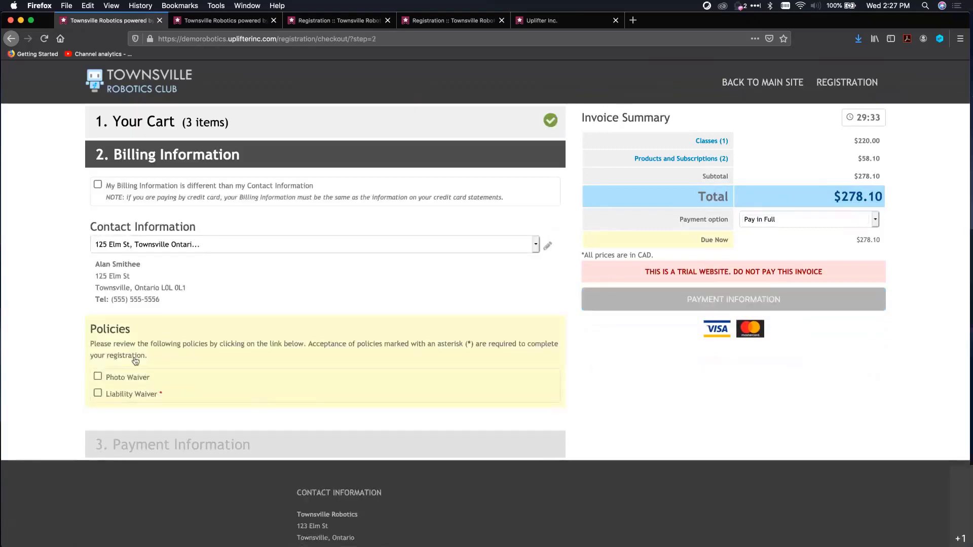
click(109, 383)
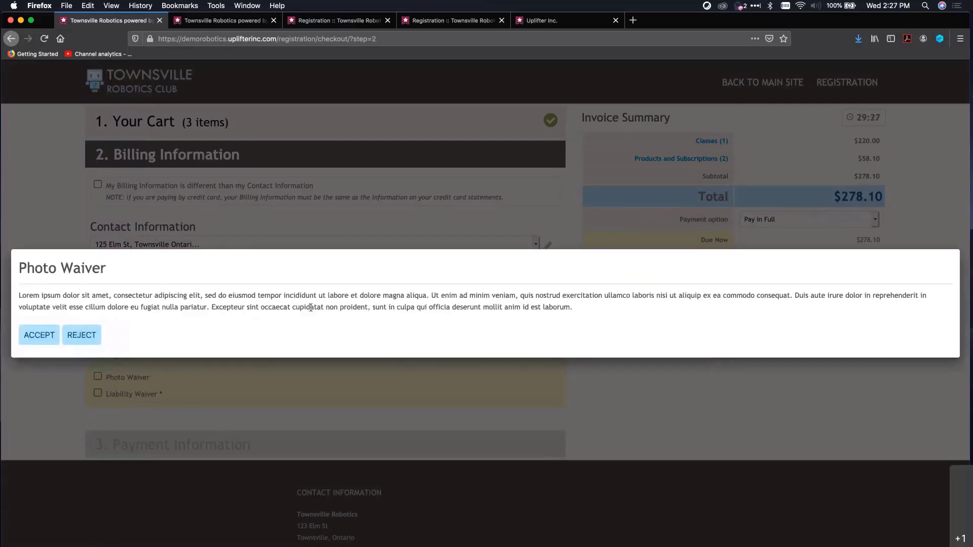
click(78, 339)
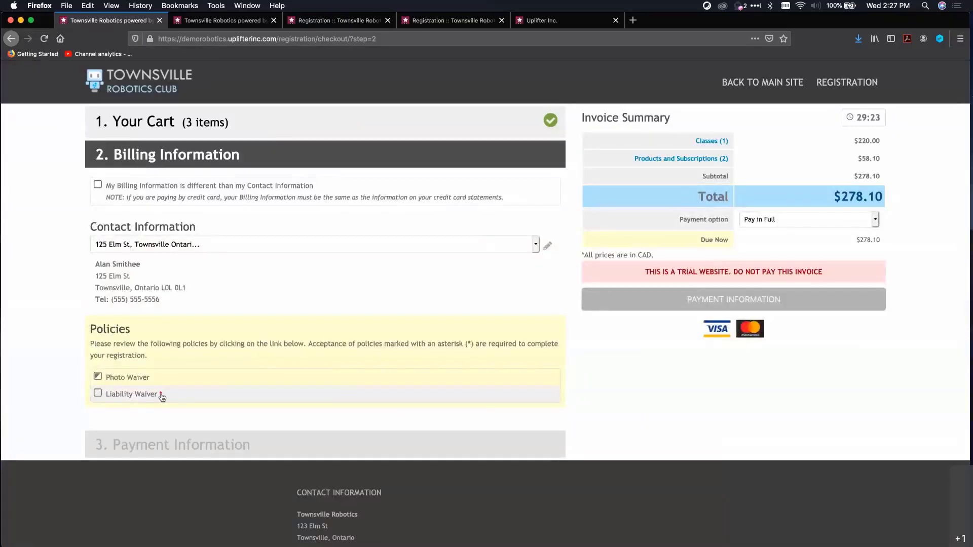
click(131, 394)
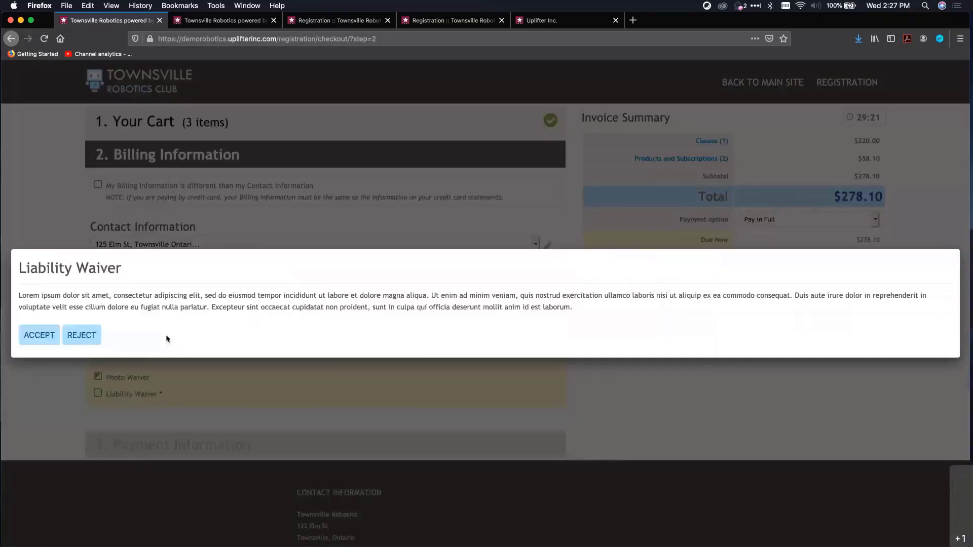
click(39, 335)
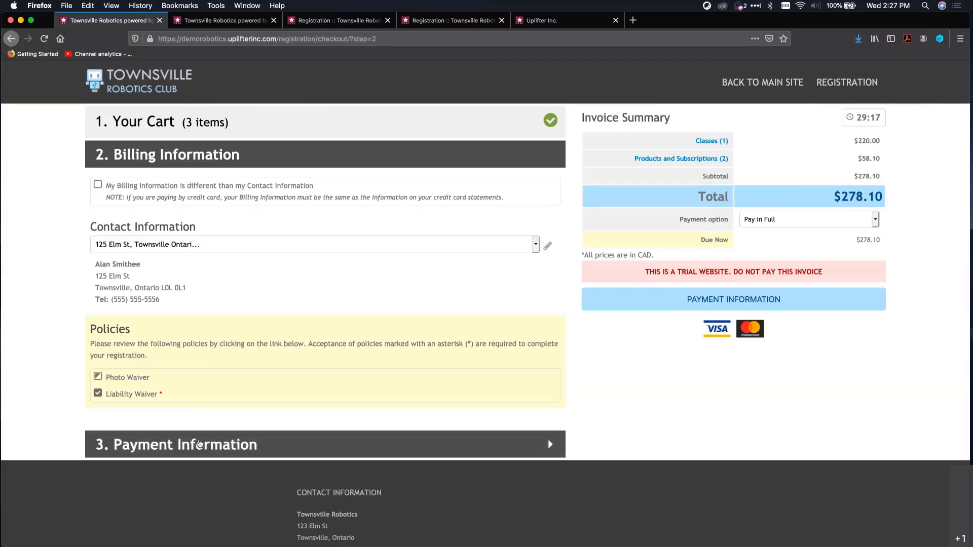
click(201, 443)
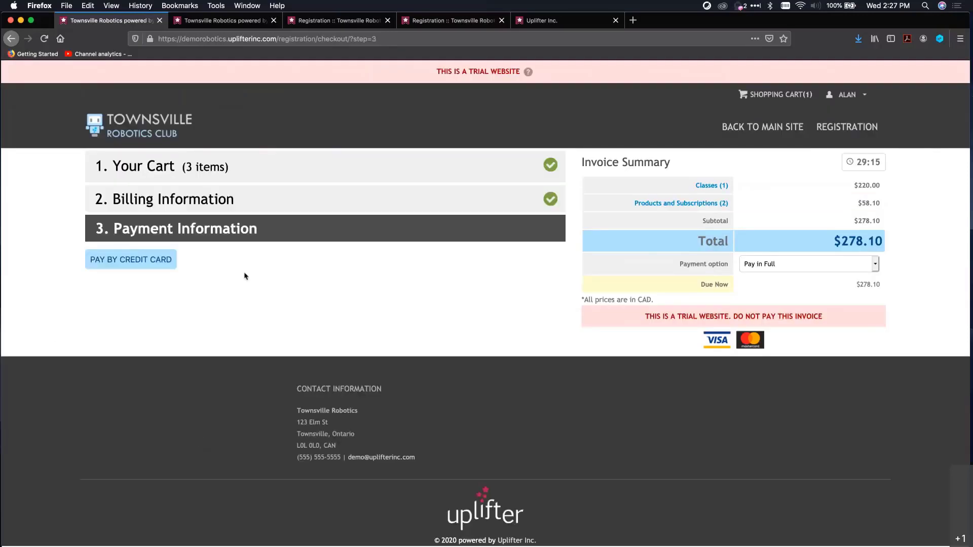
click(164, 262)
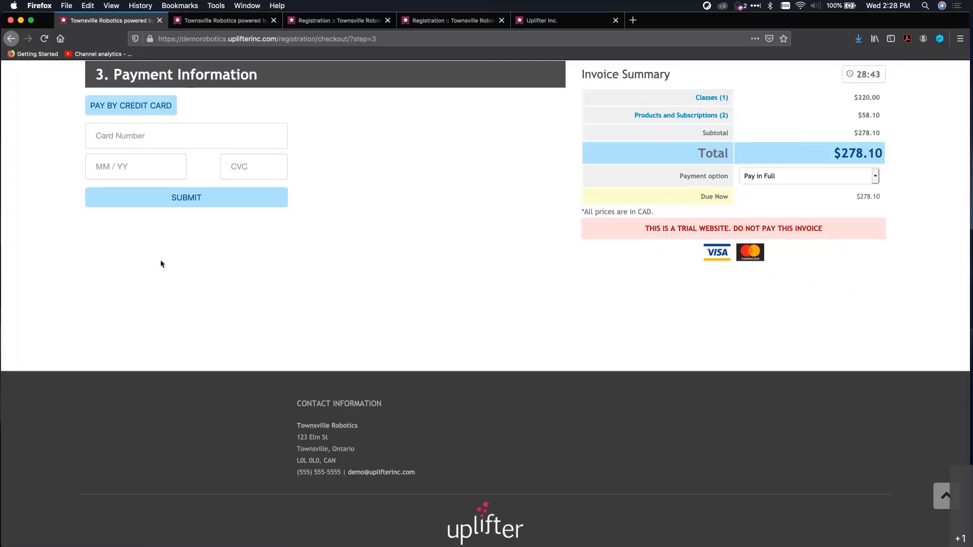
Leave the checkout for the admin area and open the Member Accounts list
scroll(563, 231, up, 3)
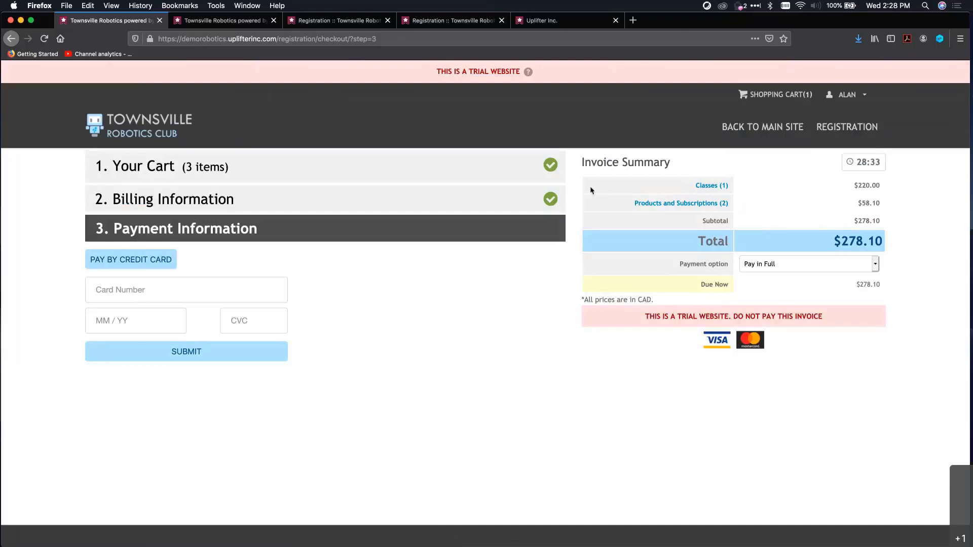
click(850, 95)
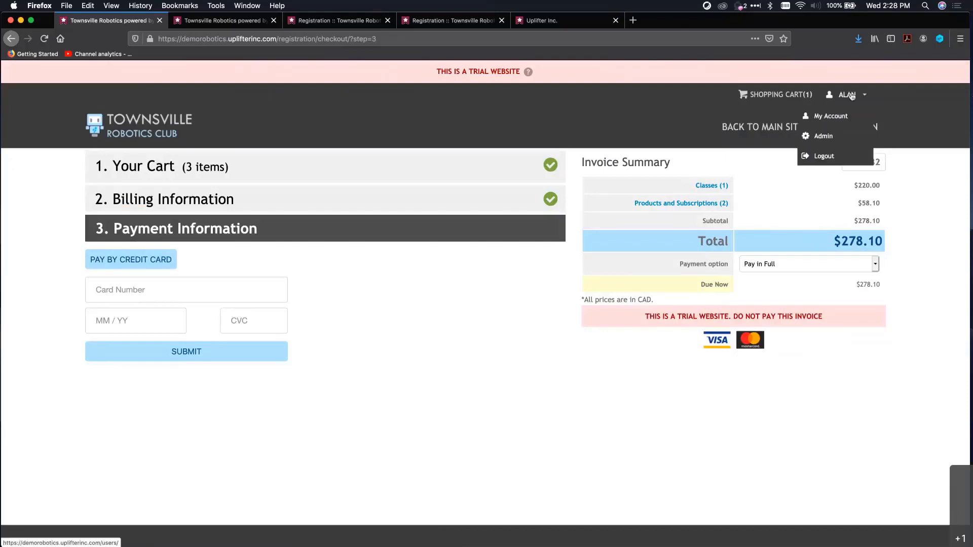
click(821, 139)
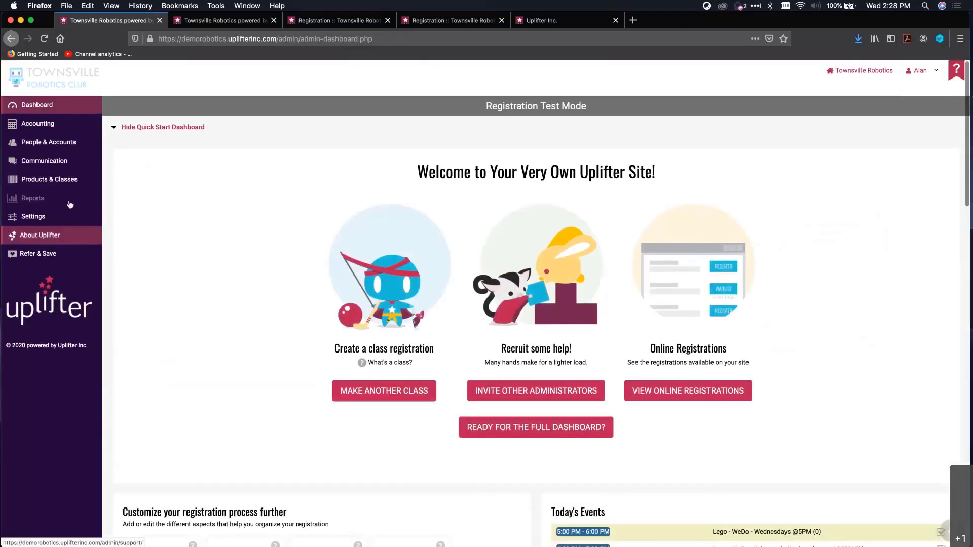
mouse_move(103, 146)
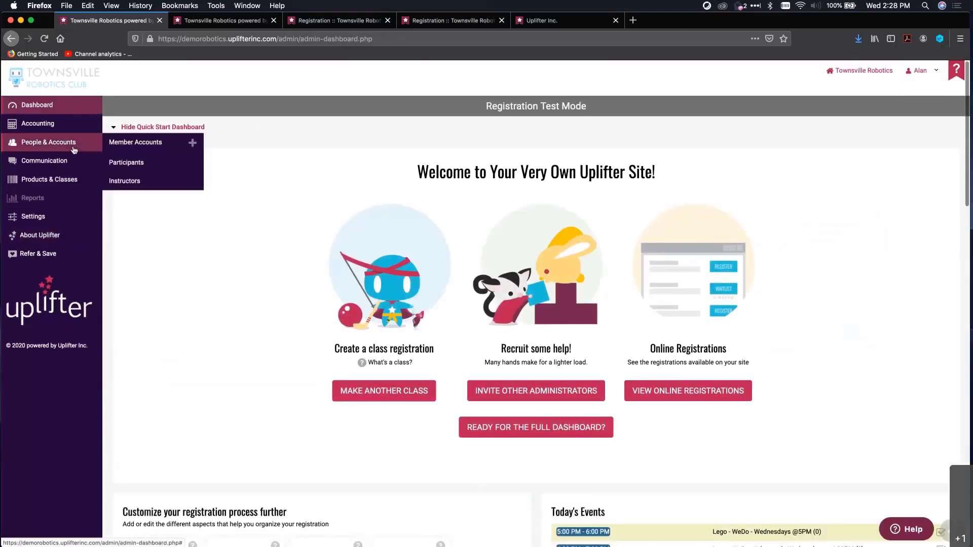
click(149, 154)
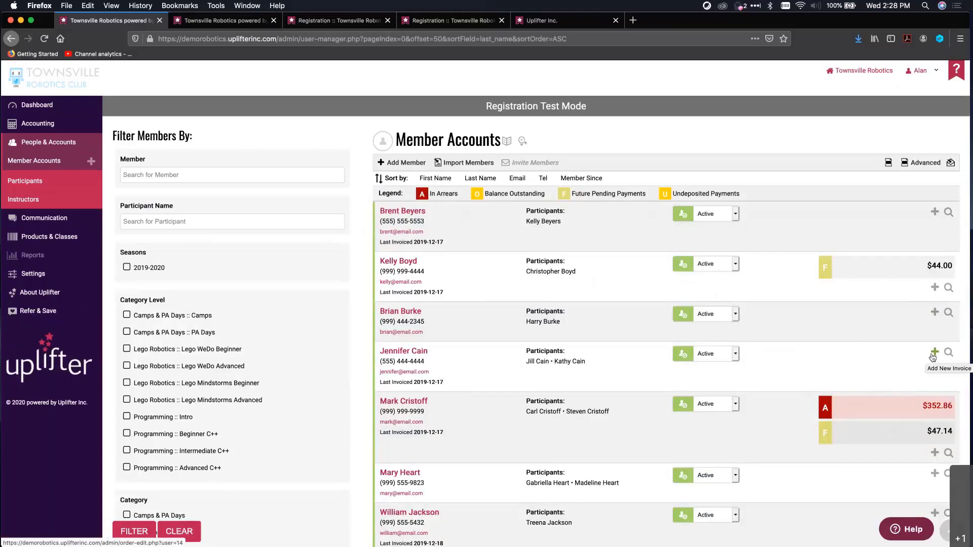
Start a new invoice for an existing member, found by searching for the member's name
mouse_move(46, 121)
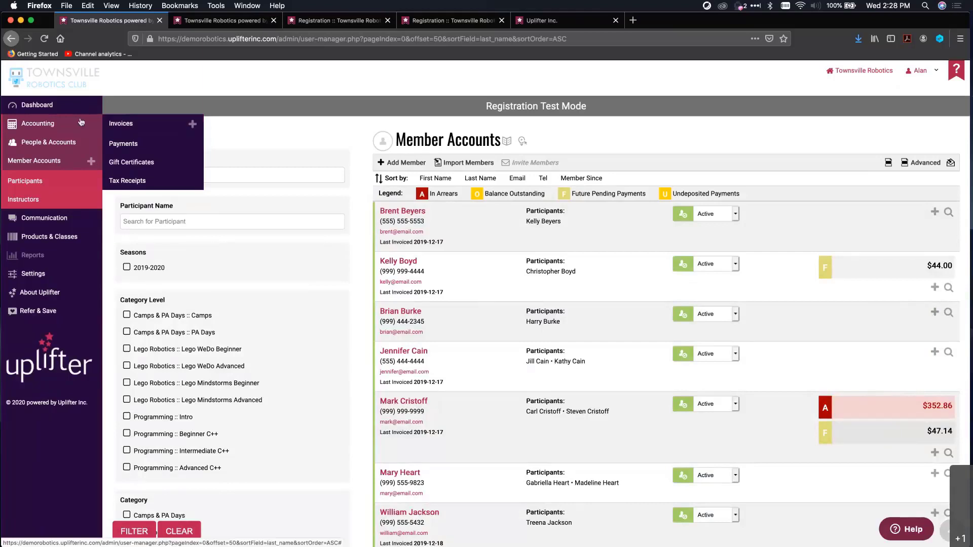
click(192, 124)
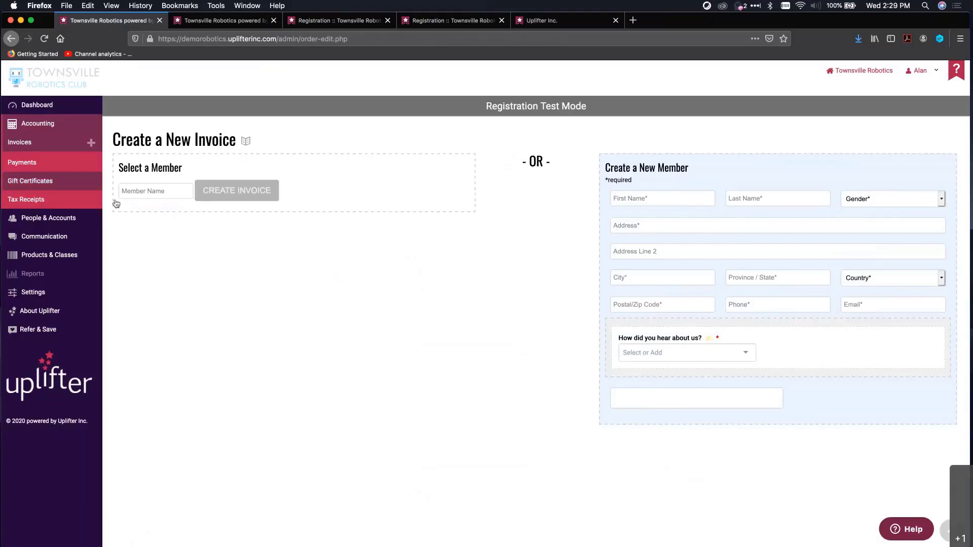
click(141, 188)
text(bre)
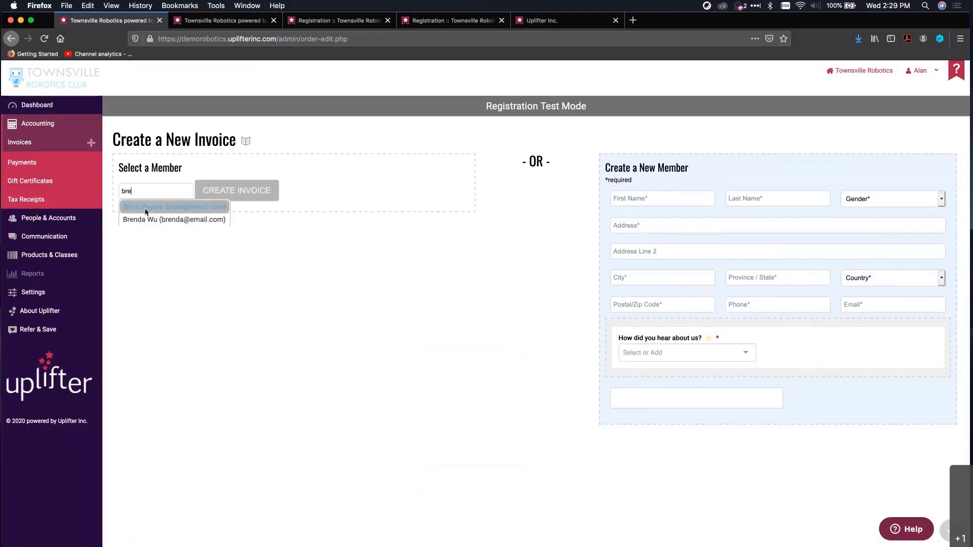
click(141, 220)
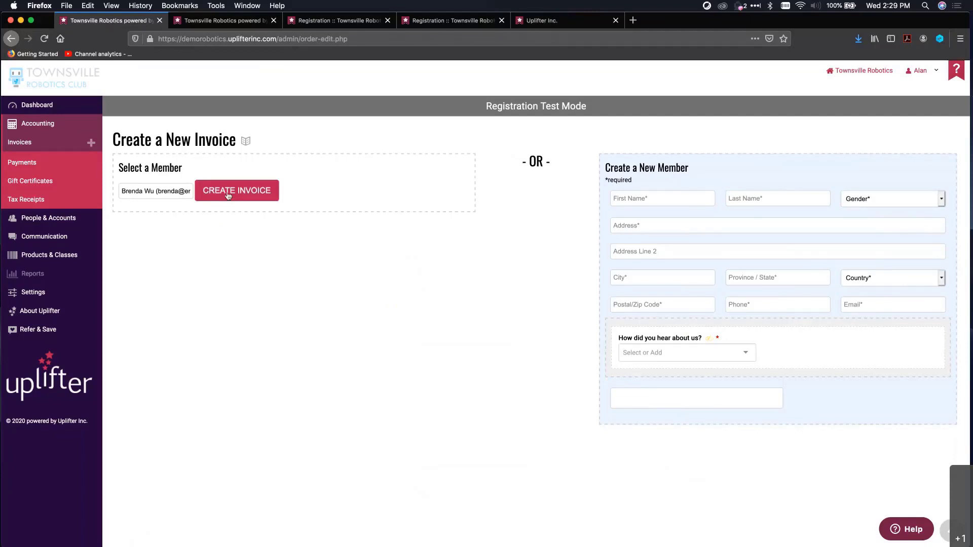
click(228, 196)
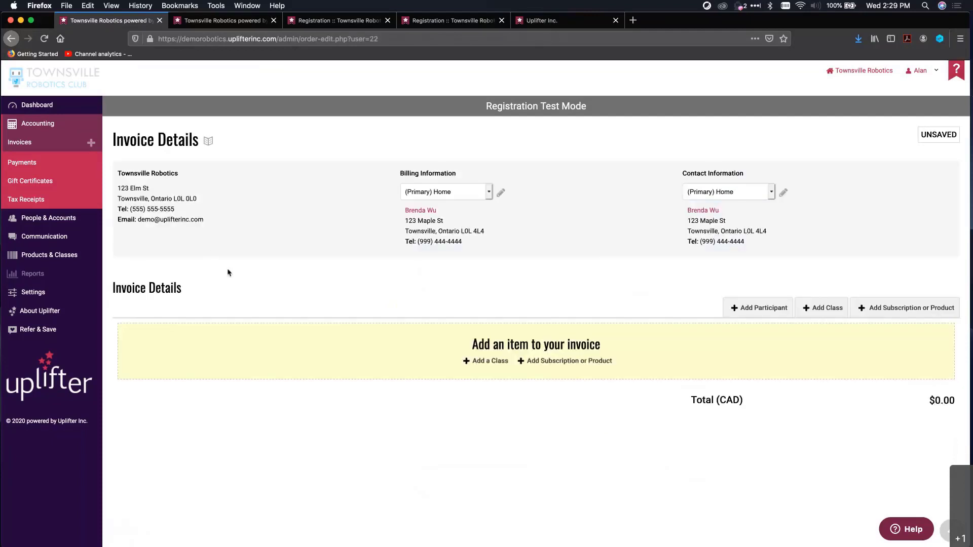
Find the camp classes with the search "camp" and add 2020 - March Break Lego / Mindstorms Camp to the invoice
click(813, 315)
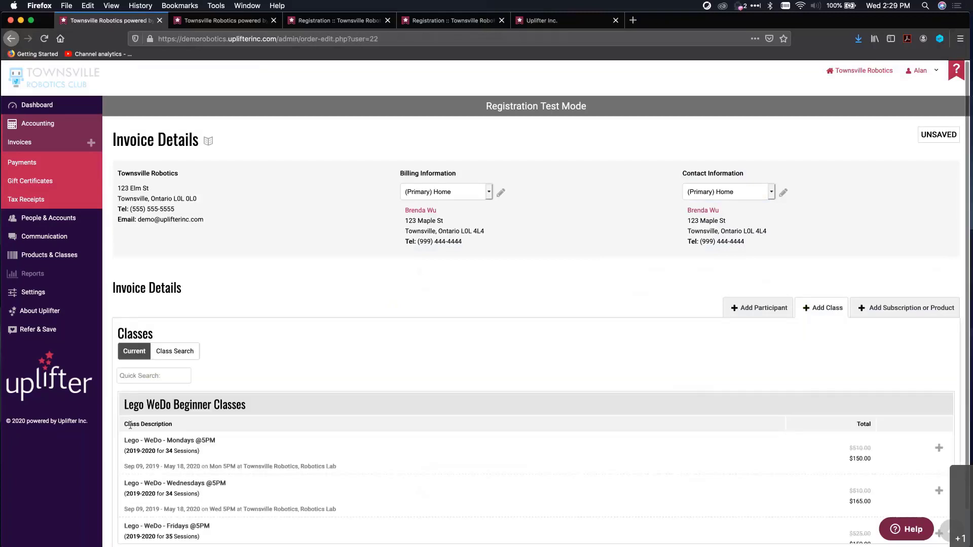
scroll(373, 491, down, 3)
scroll(373, 491, down, 3)
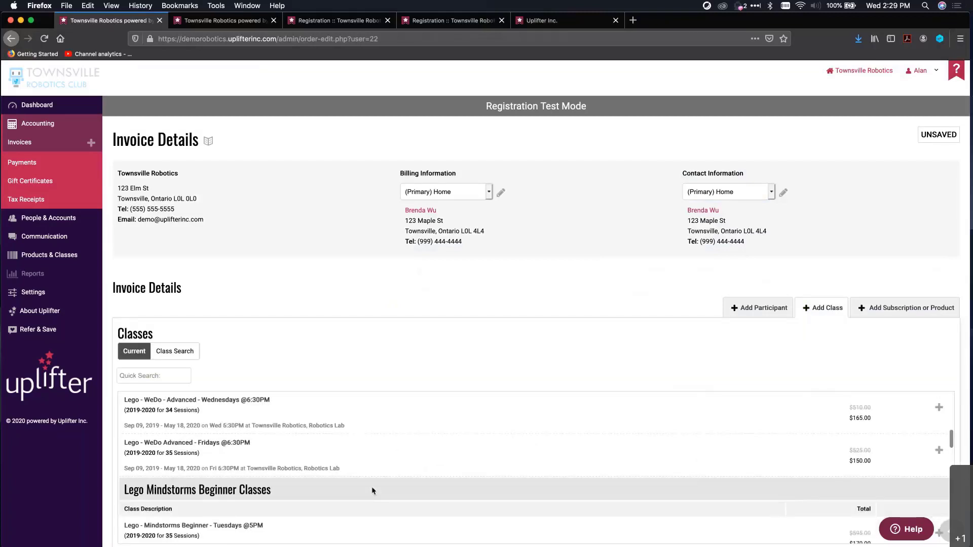
click(154, 375)
text(camp)
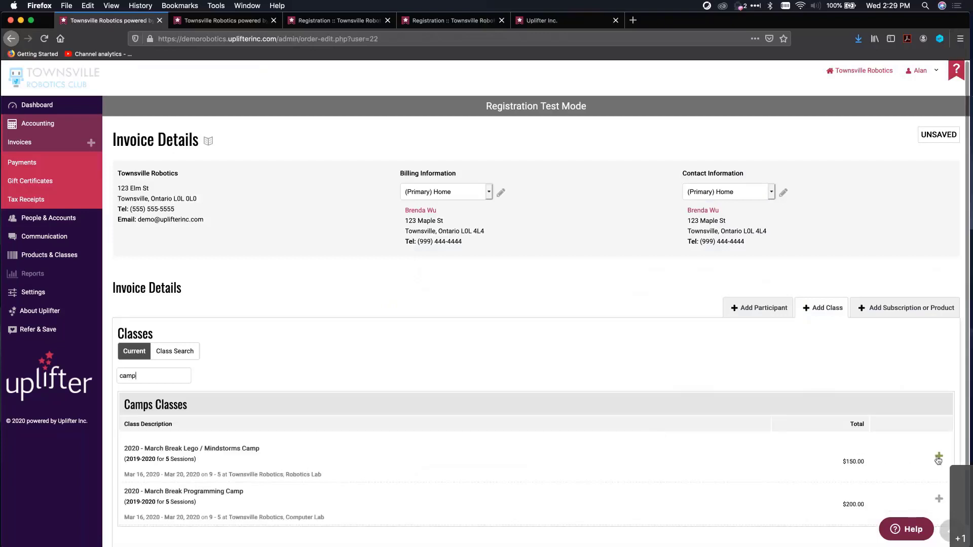
click(938, 447)
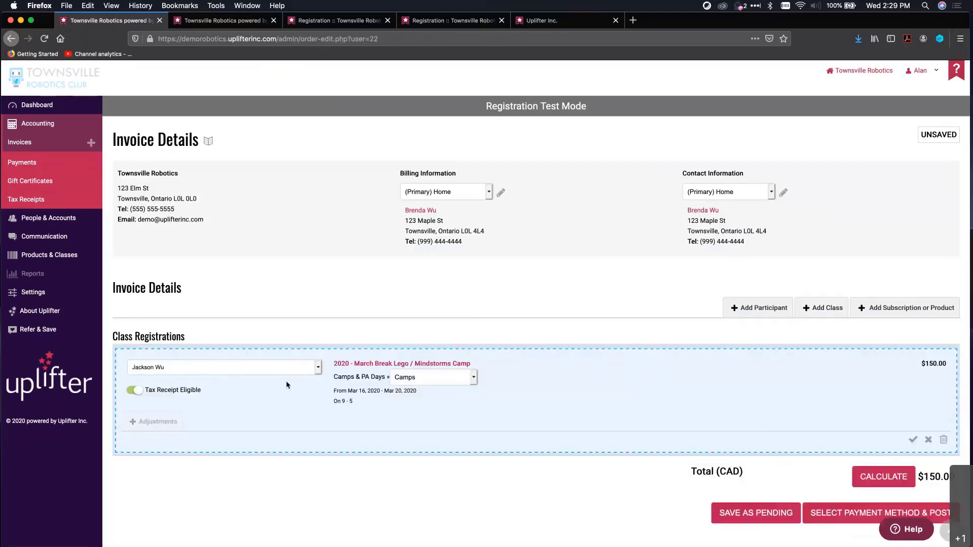
Calculate the invoice with its automatic fees and proceed to selecting the payment method and posting
scroll(287, 385, down, 2)
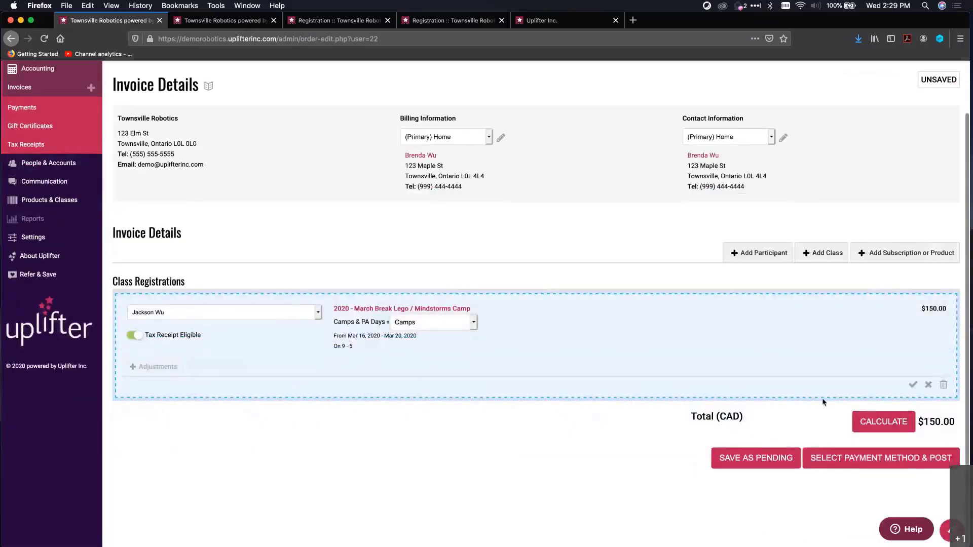
click(876, 427)
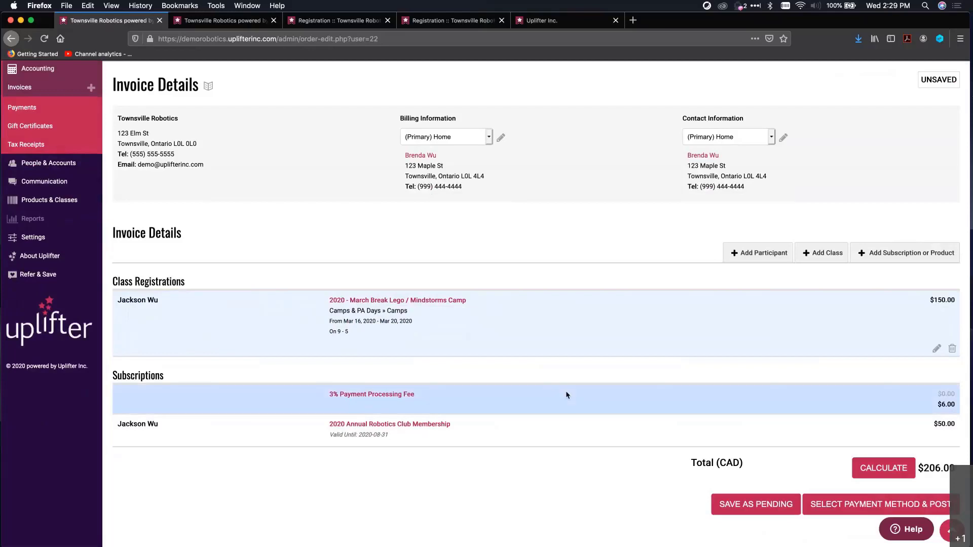
click(831, 507)
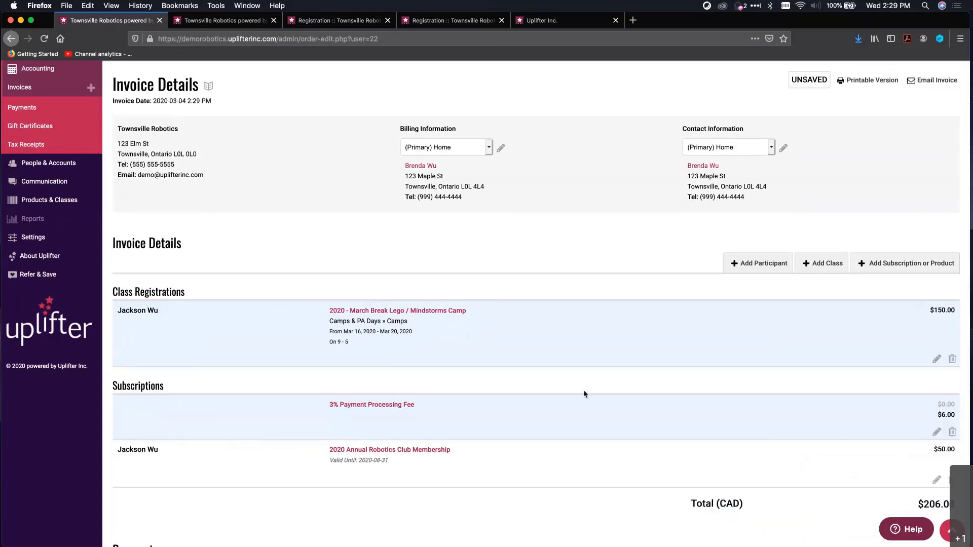
Remove the 3% Payment Processing Fee from the invoice's subscriptions
scroll(287, 405, down, 5)
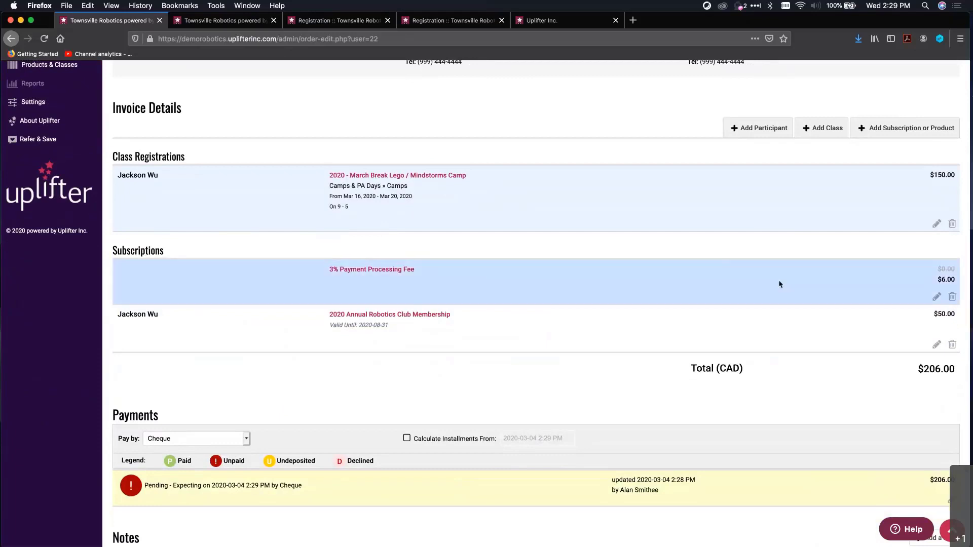
click(952, 296)
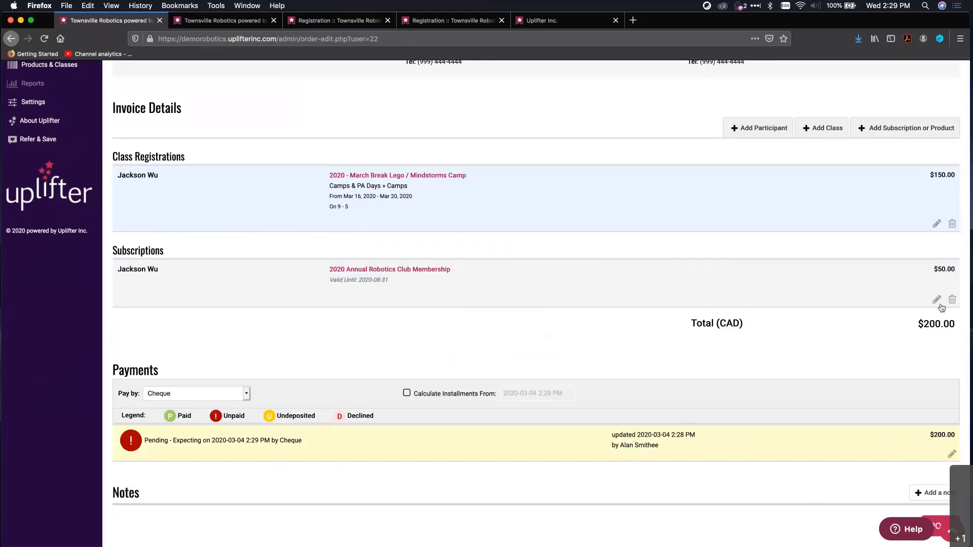
Add a $25.00 discount adjustment described as "Prorated Annual Membership" to the 2020 Annual Robotics Club Membership subscription
click(936, 300)
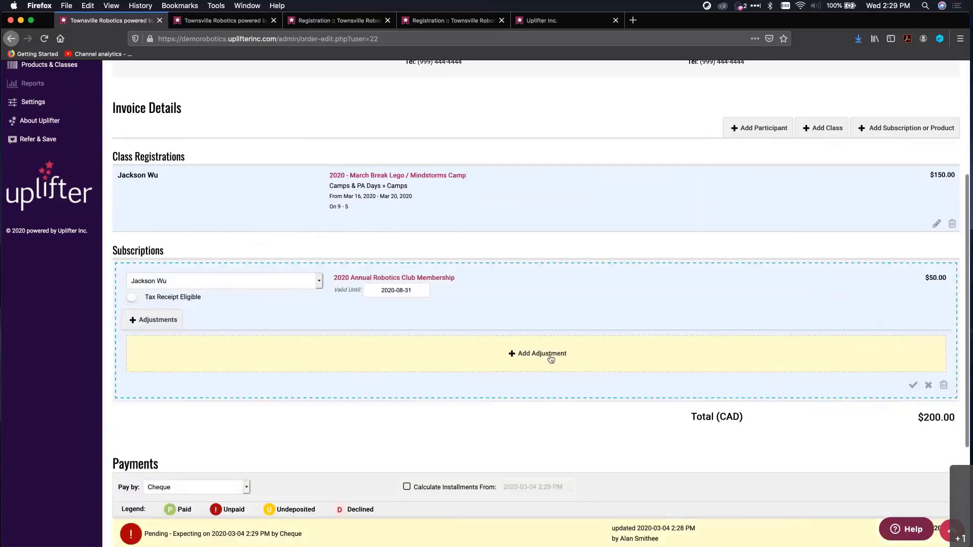
click(523, 350)
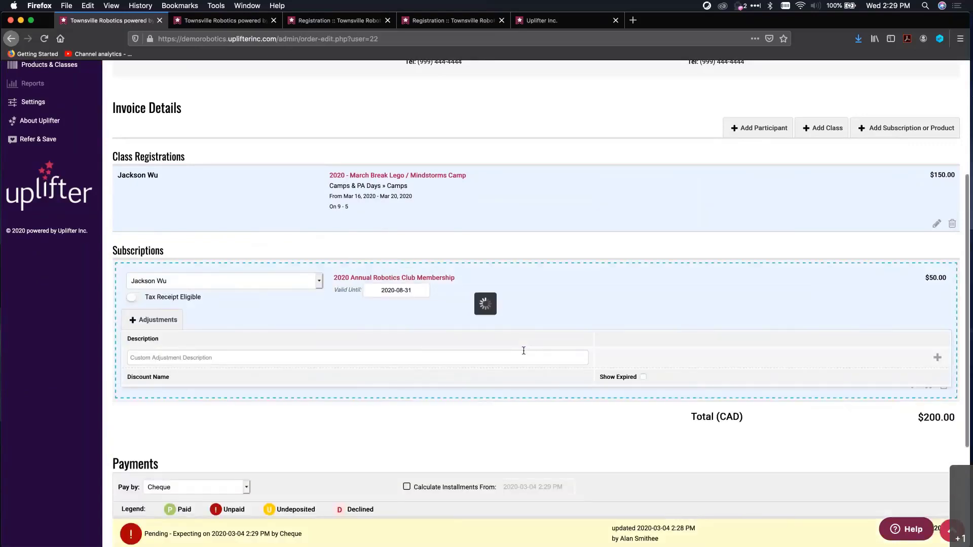
click(412, 357)
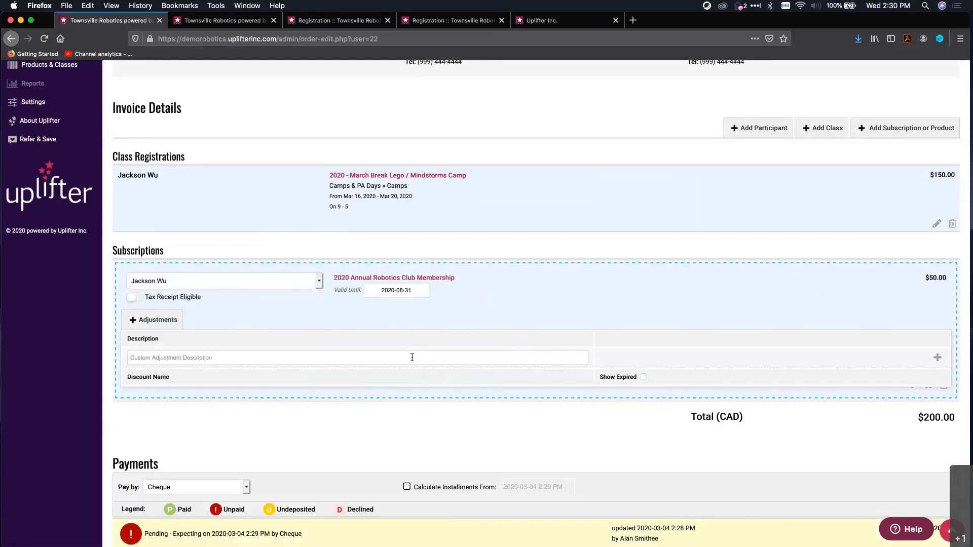
text(Prorated Annual Membership)
key(Return)
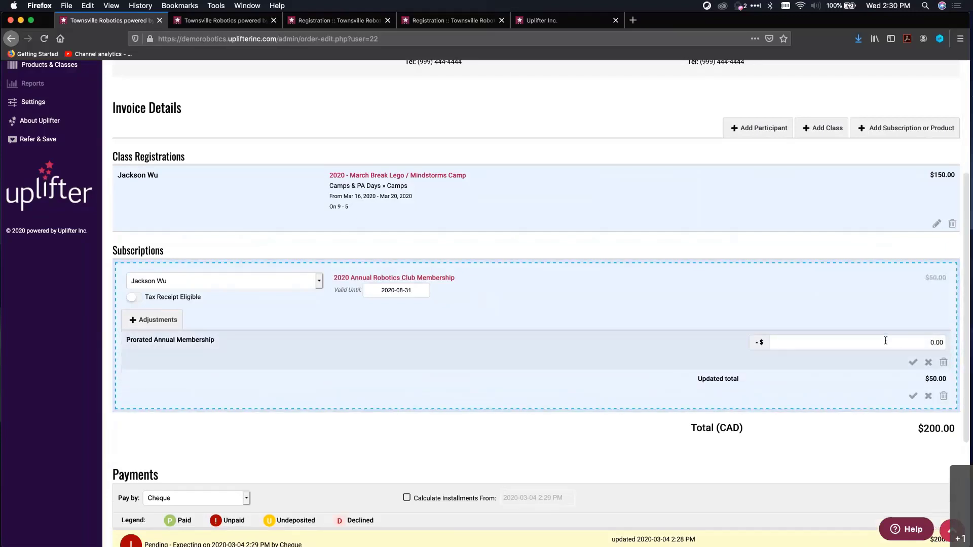
text(25)
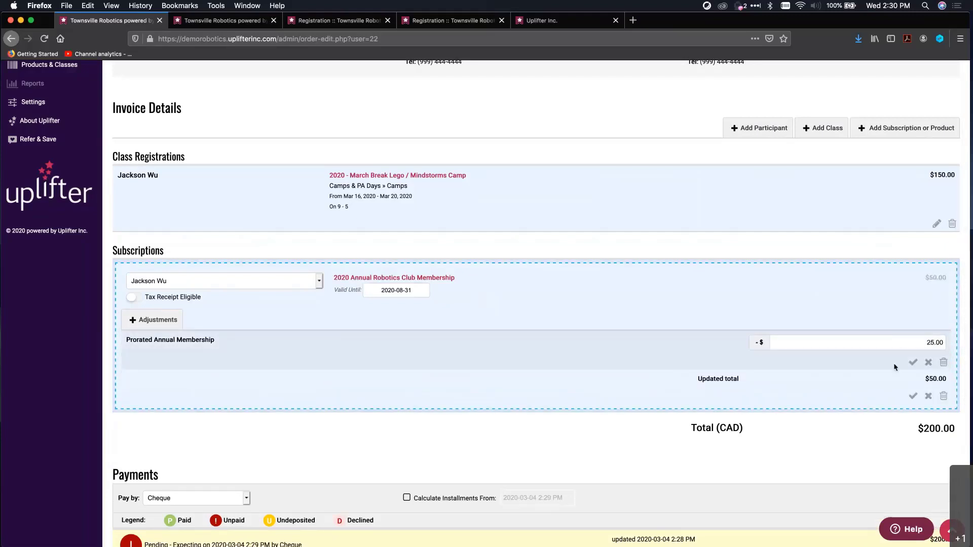
click(913, 362)
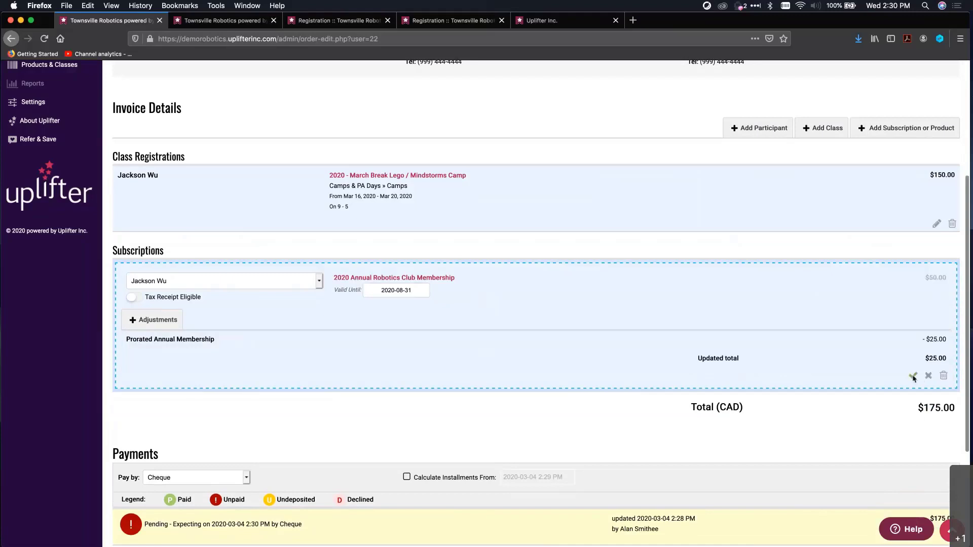
click(913, 375)
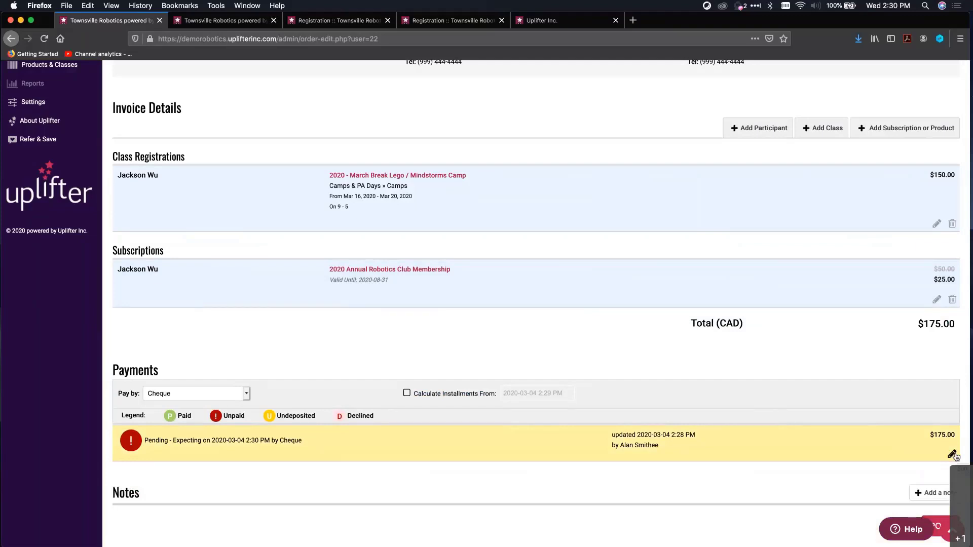
Edit the pending payment to Process Payment by Cash with the note "In the cash box" and save it
scroll(859, 462, down, 2)
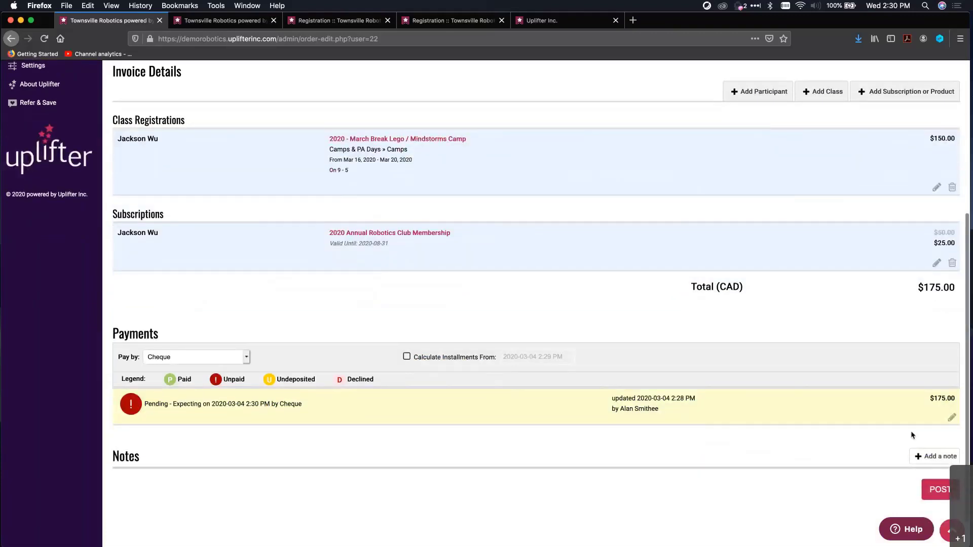
click(890, 398)
scroll(586, 380, down, 1)
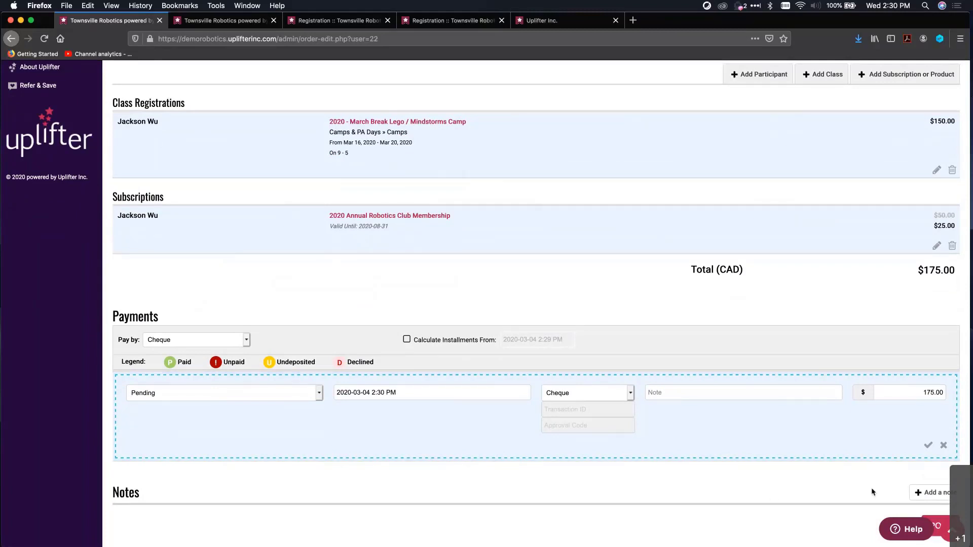
scroll(870, 488, down, 3)
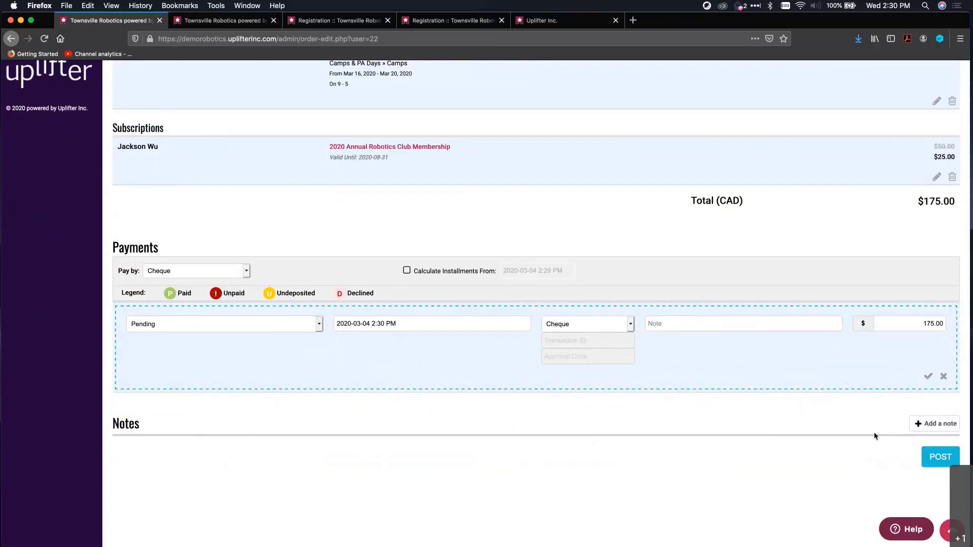
click(227, 324)
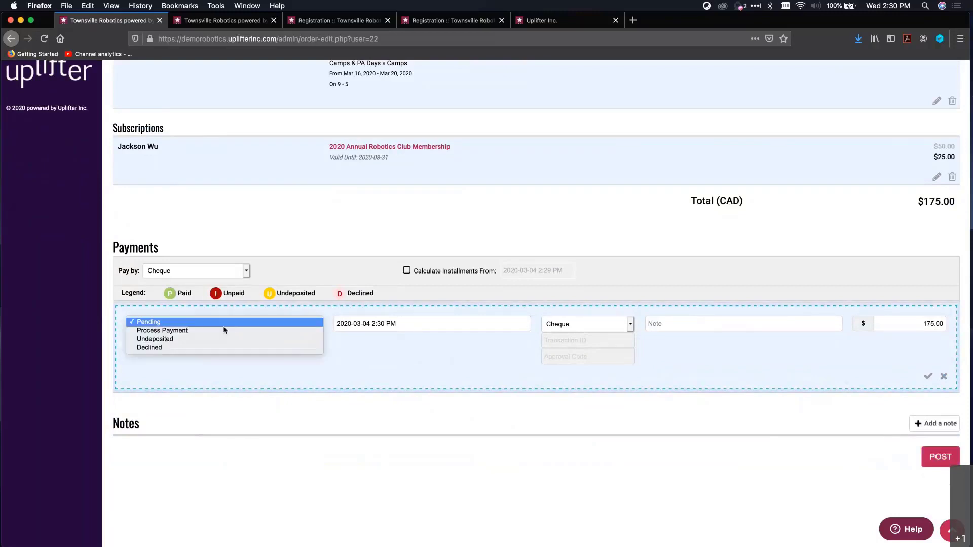
click(224, 330)
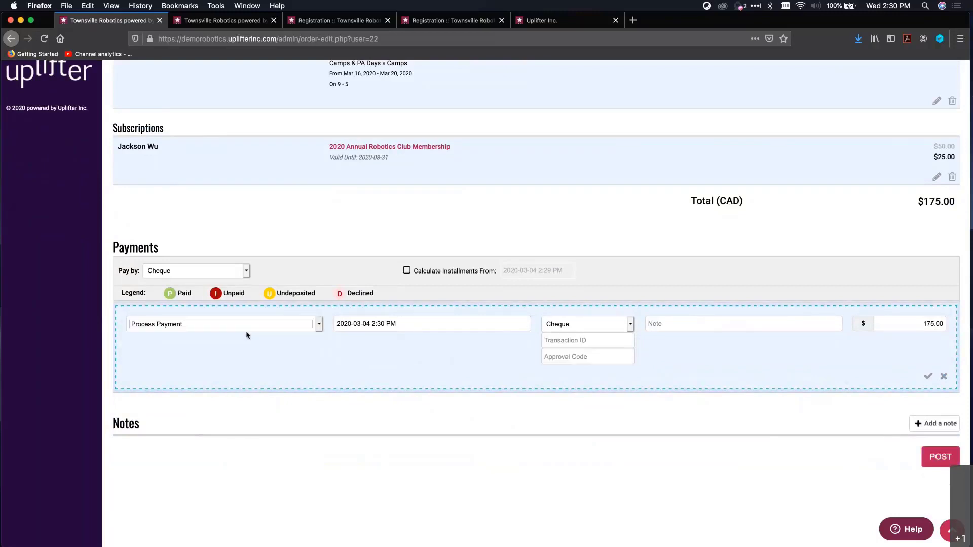
click(582, 328)
click(581, 331)
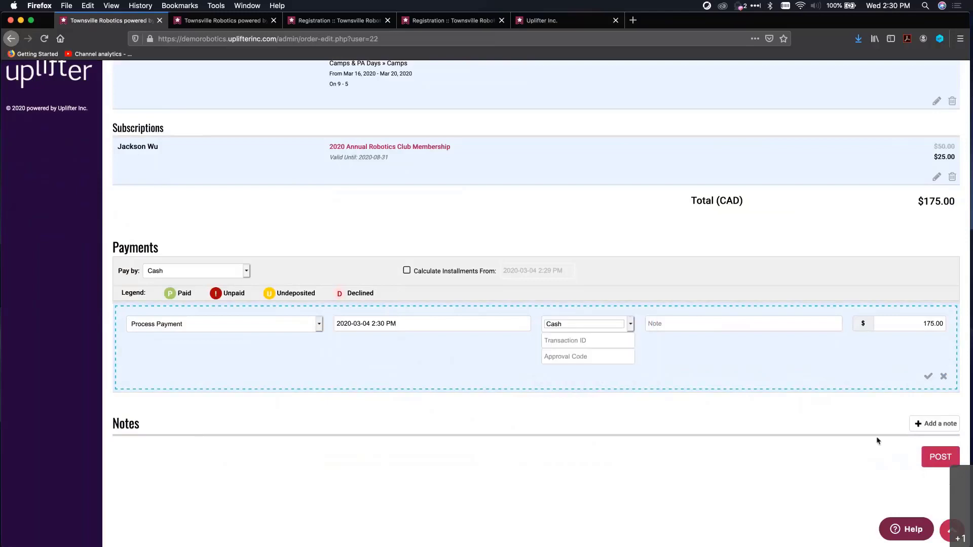
click(655, 323)
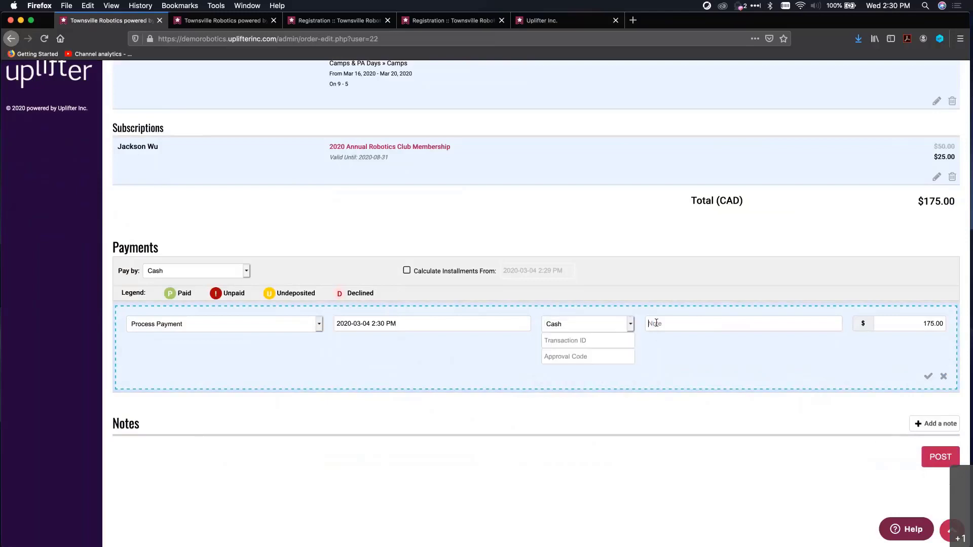
text(In the cash box)
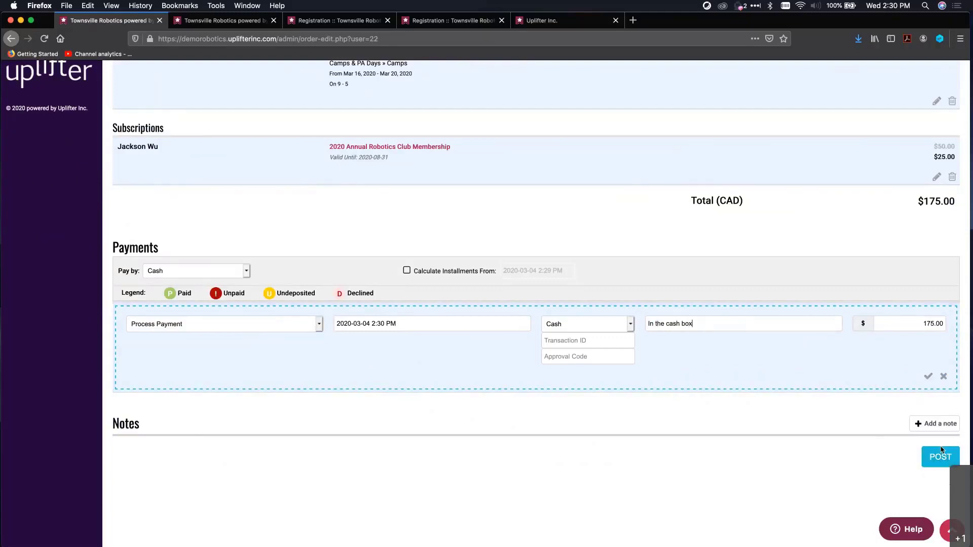
click(928, 376)
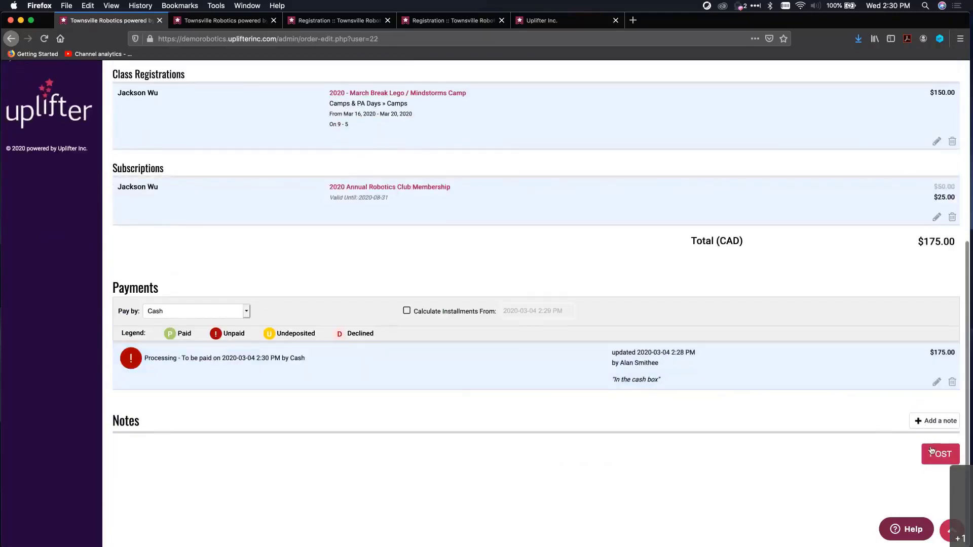
Post the invoice and review its registration, subscription and payment details
click(931, 450)
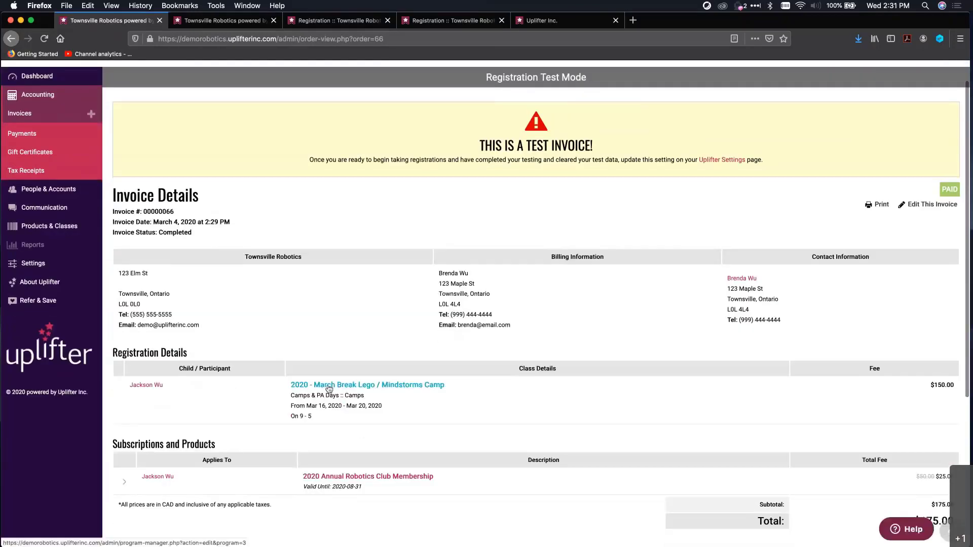
scroll(331, 395, down, 2)
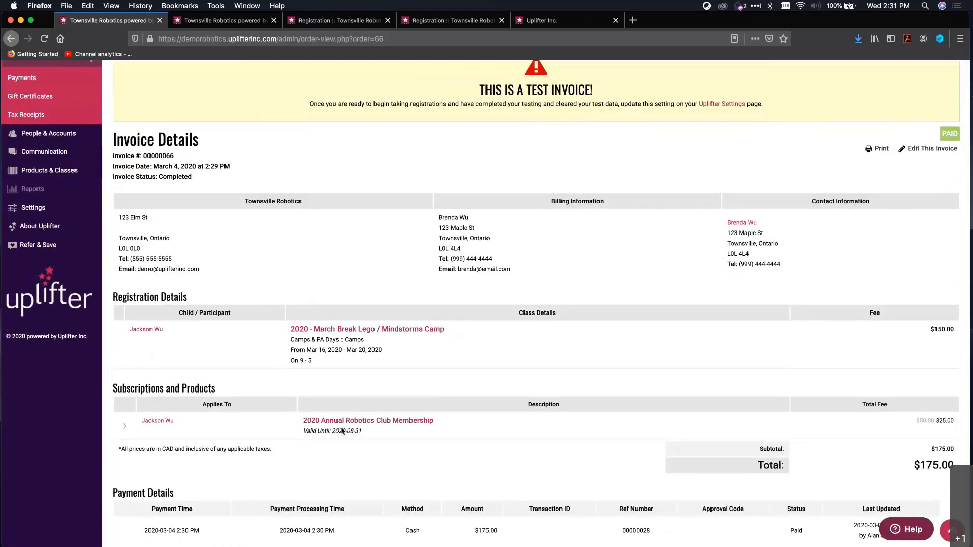
scroll(342, 431, down, 5)
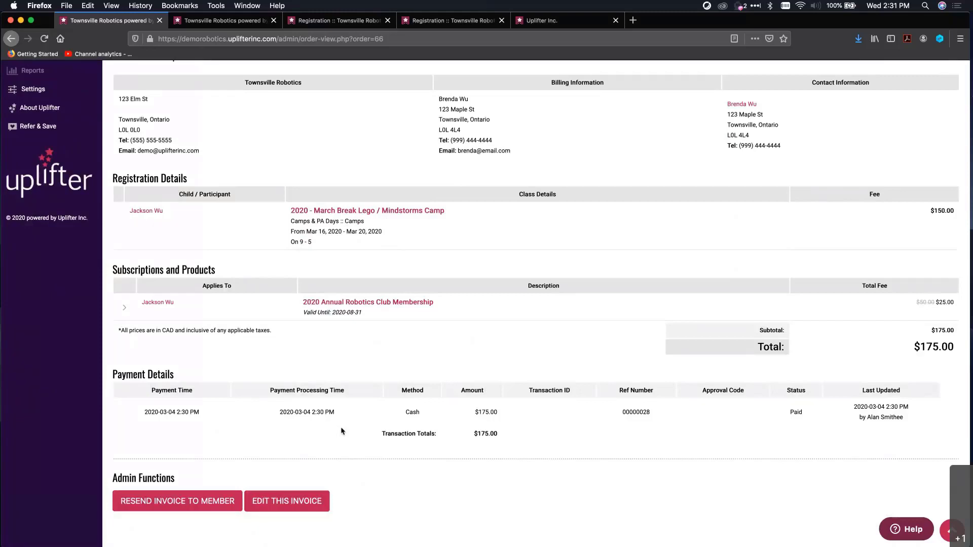
scroll(509, 494, up, 1)
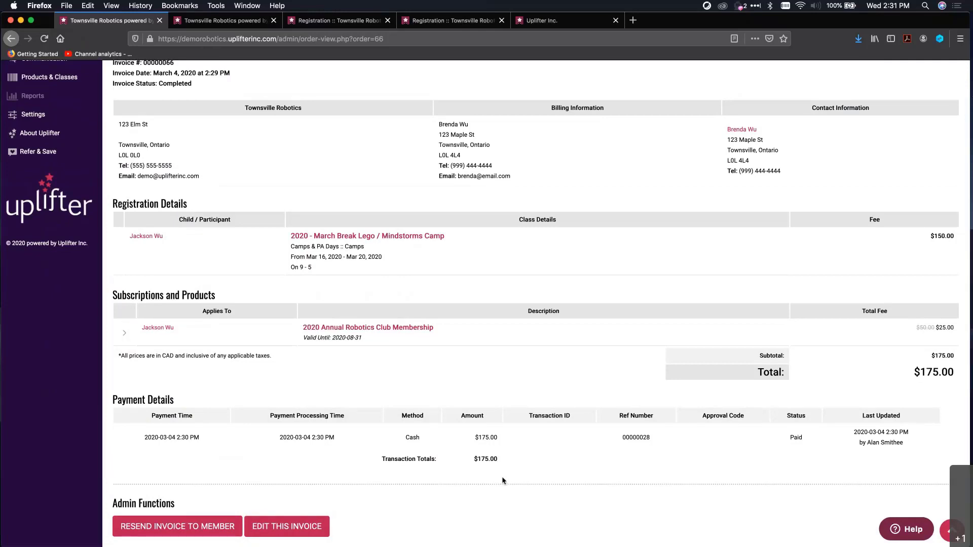
scroll(503, 480, up, 1)
scroll(503, 480, up, 5)
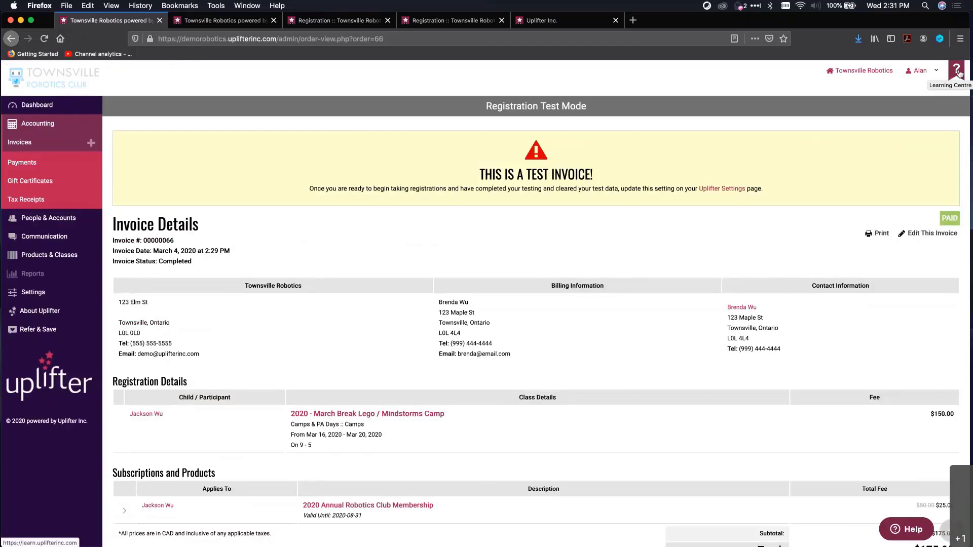
Search the help articles for "refund"
click(902, 532)
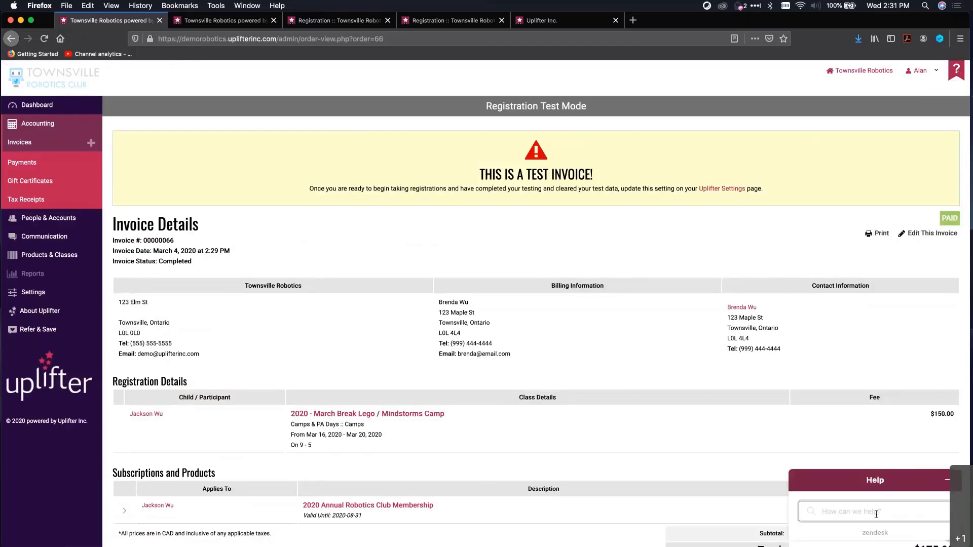
text(refund)
key(Return)
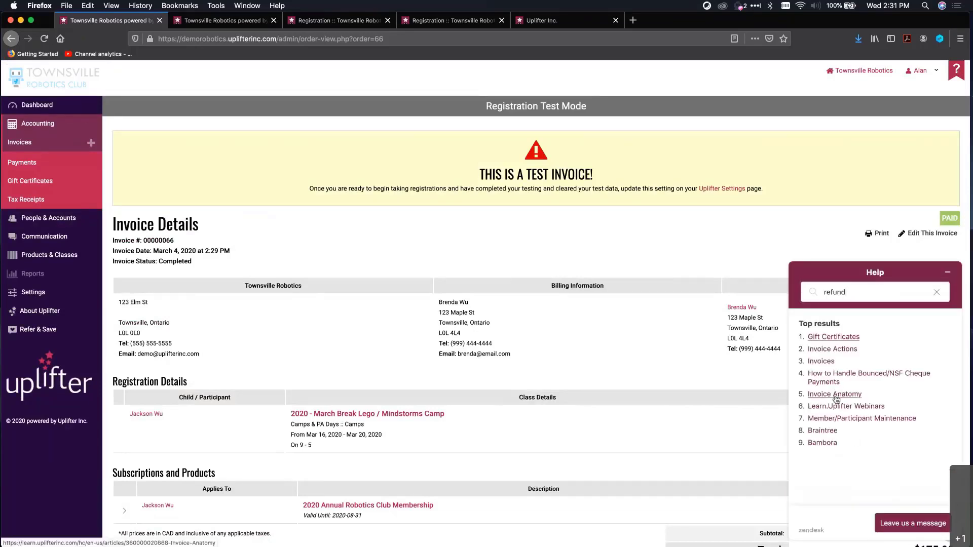